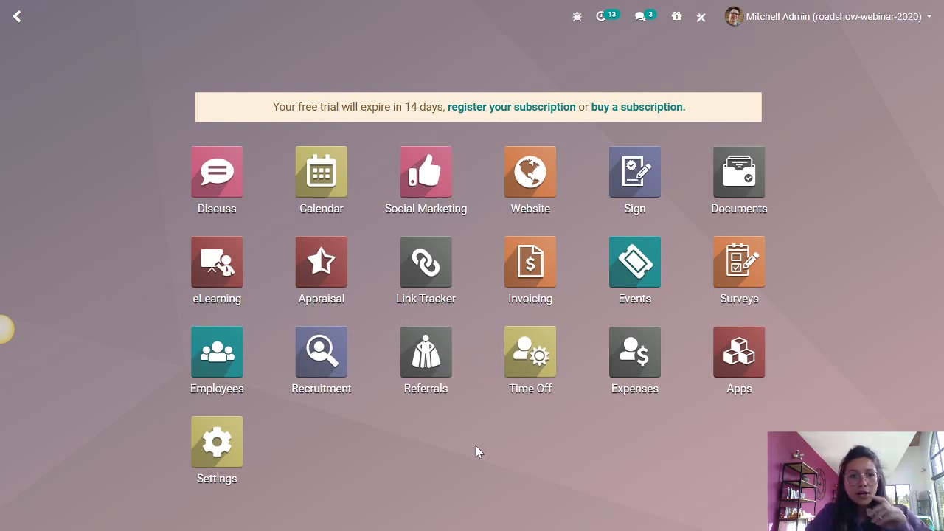
# - Launch Recruitment and scroll through the seven job positions in the kanban overview
pyautogui.click(341, 356)
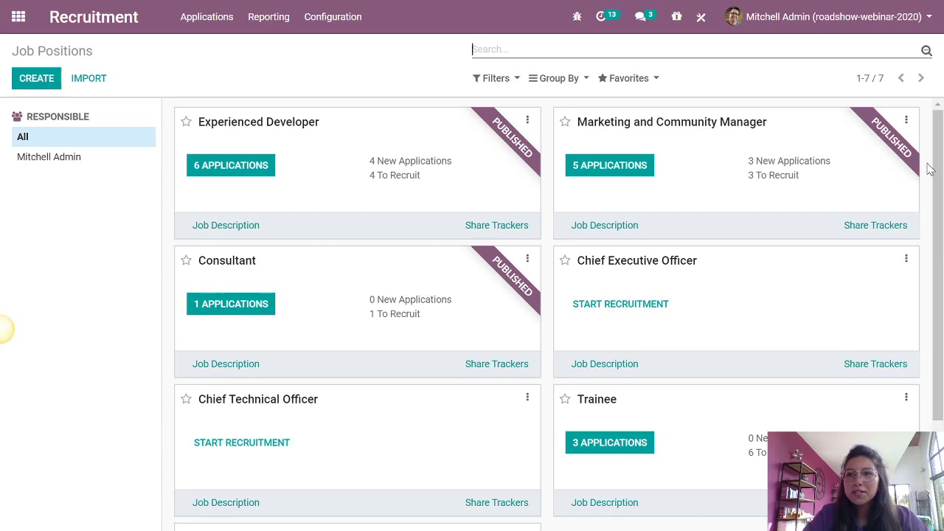
pyautogui.moveTo(938, 167)
pyautogui.mouseDown()
pyautogui.moveTo(938, 271)
pyautogui.moveTo(938, 168)
pyautogui.mouseUp()
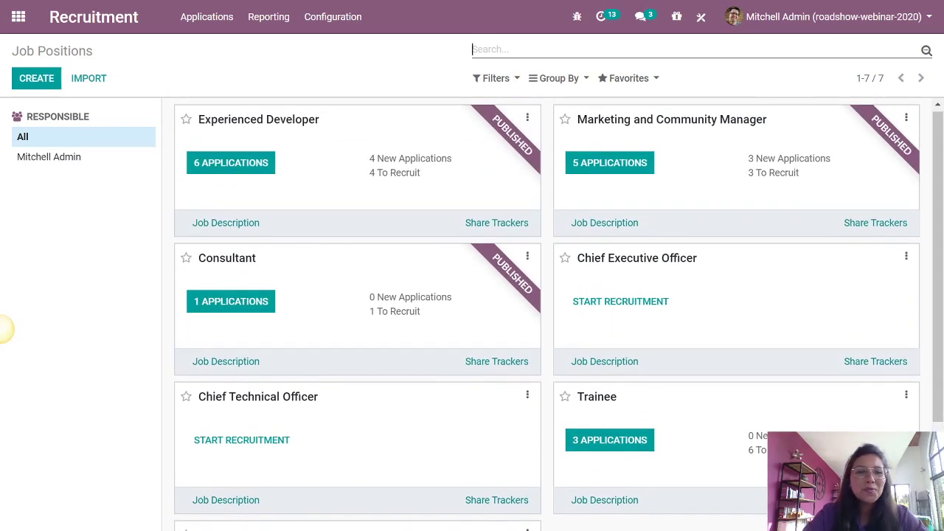
pyautogui.scroll(-2, 373, 289)
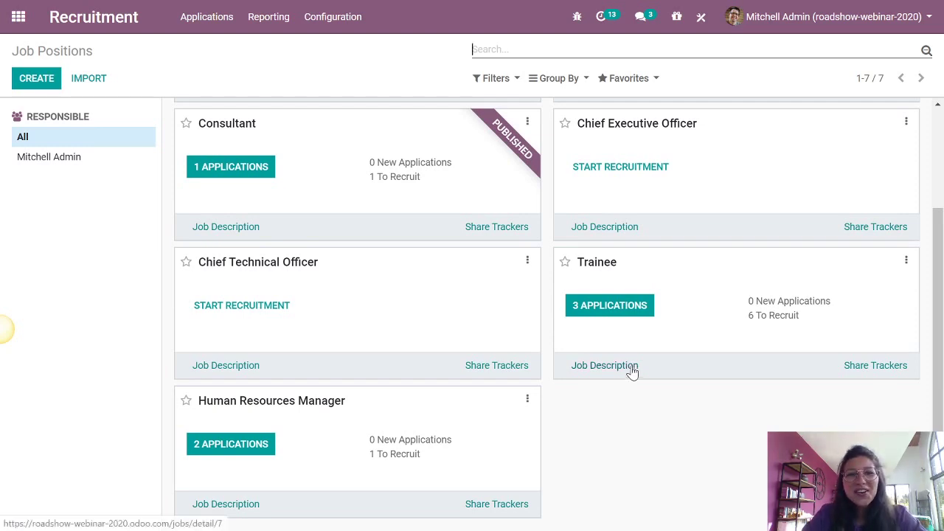
pyautogui.scroll(2, 634, 368)
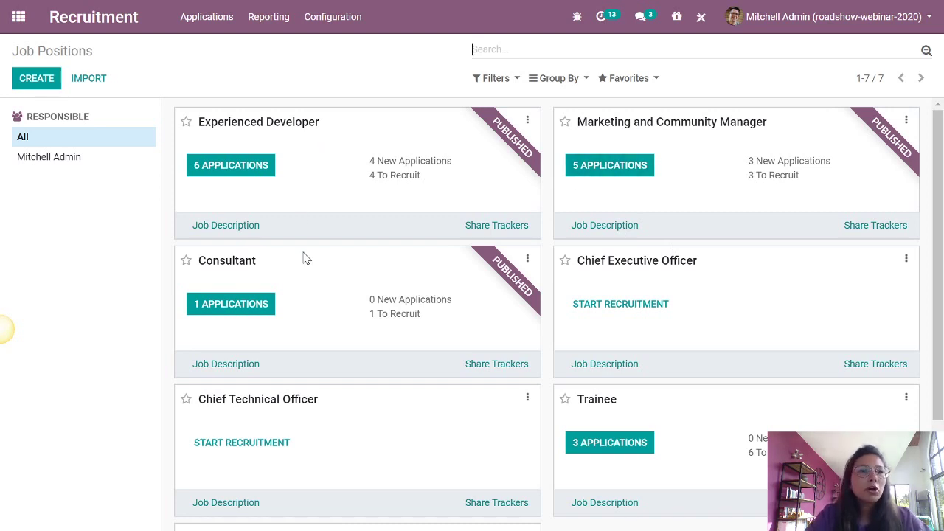
pyautogui.scroll(-2, 332, 288)
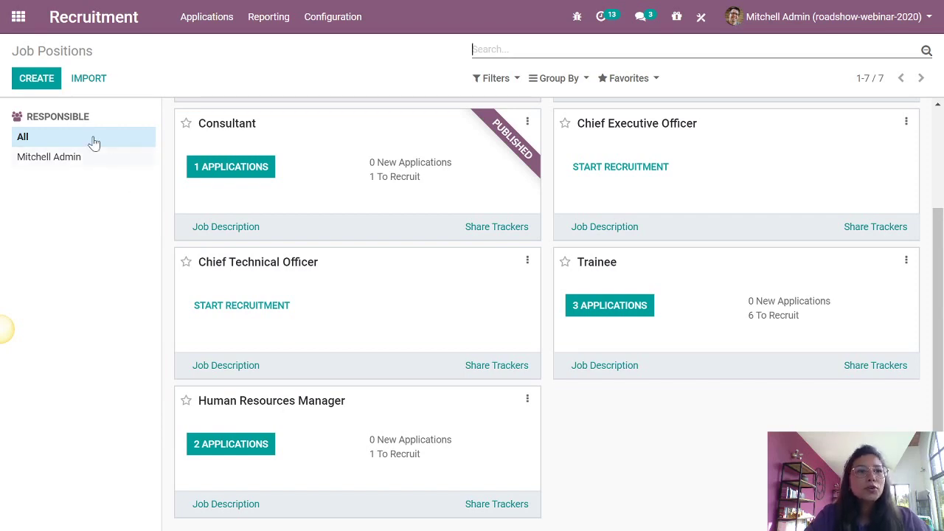
# - Add a job position named 'Developer' with 'jobs' as its application e-mail alias
pyautogui.click(44, 86)
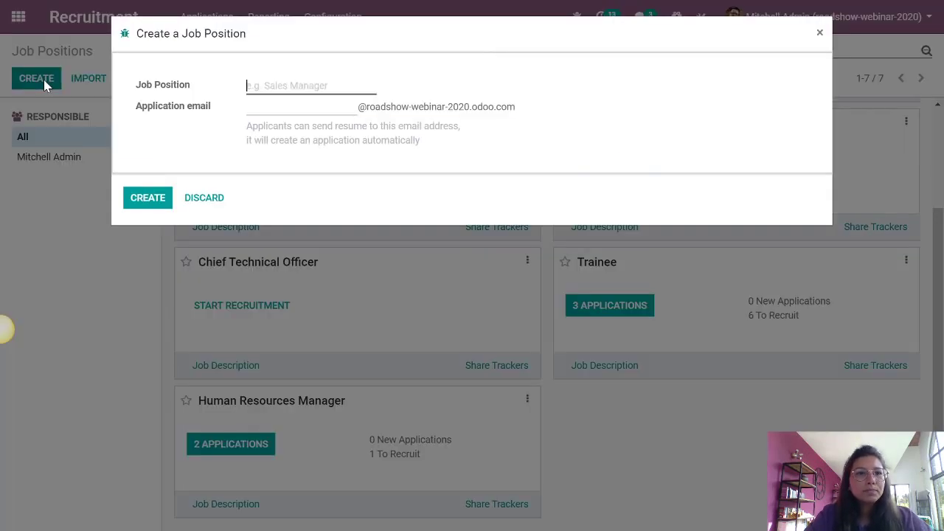
pyautogui.write('D')
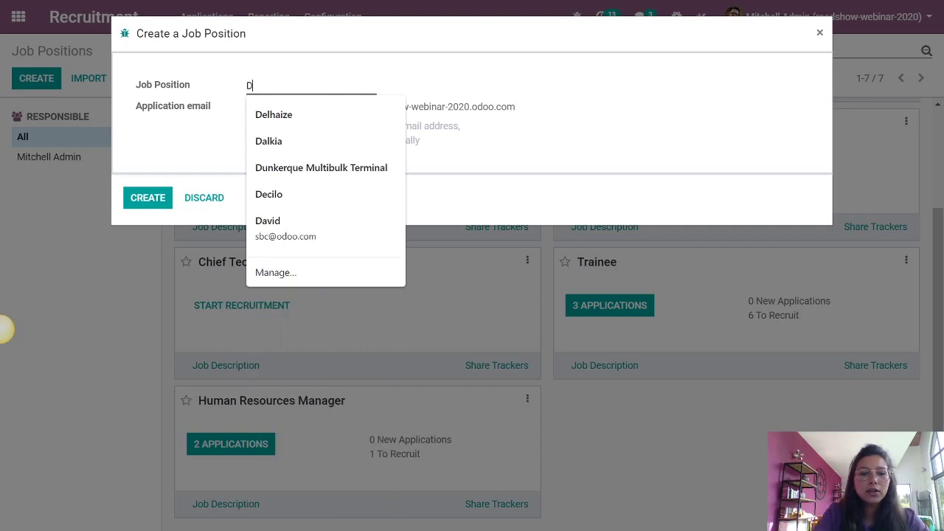
pyautogui.write('evelo')
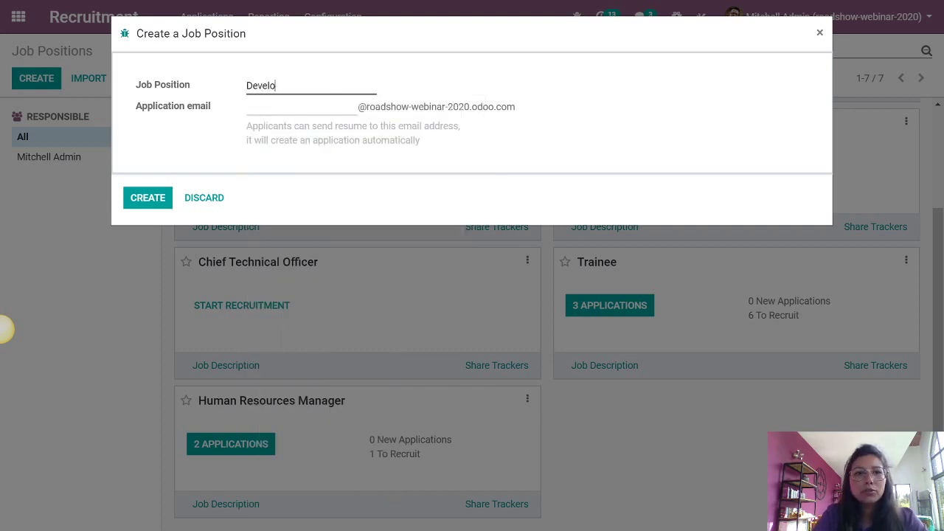
pyautogui.write('per')
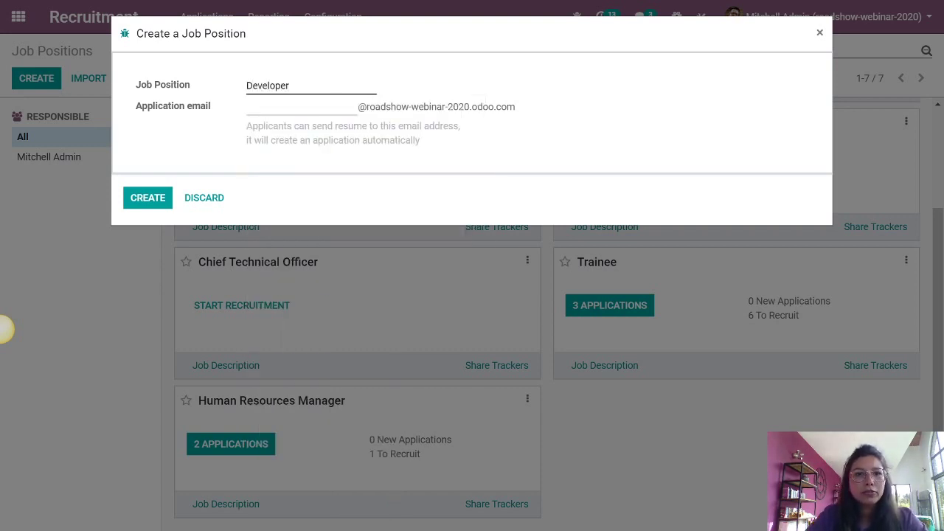
pyautogui.press('Tab')
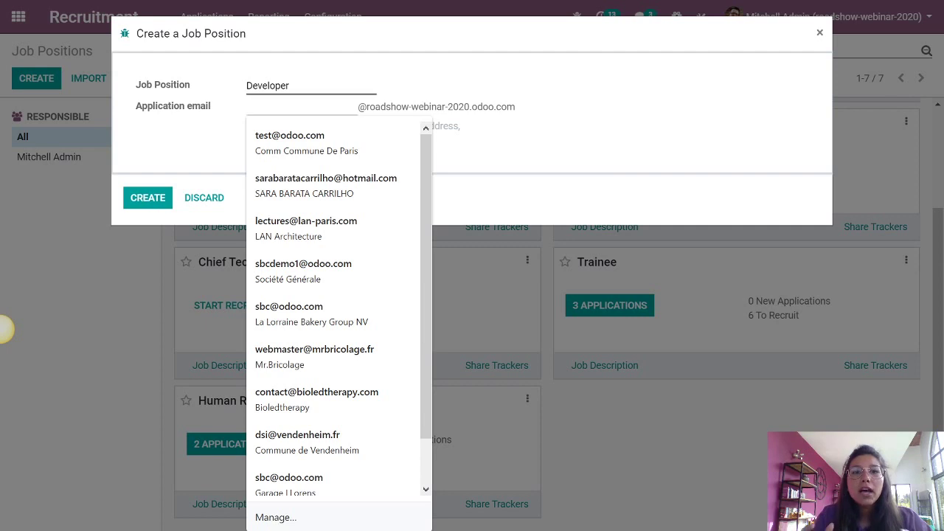
pyautogui.press('Escape')
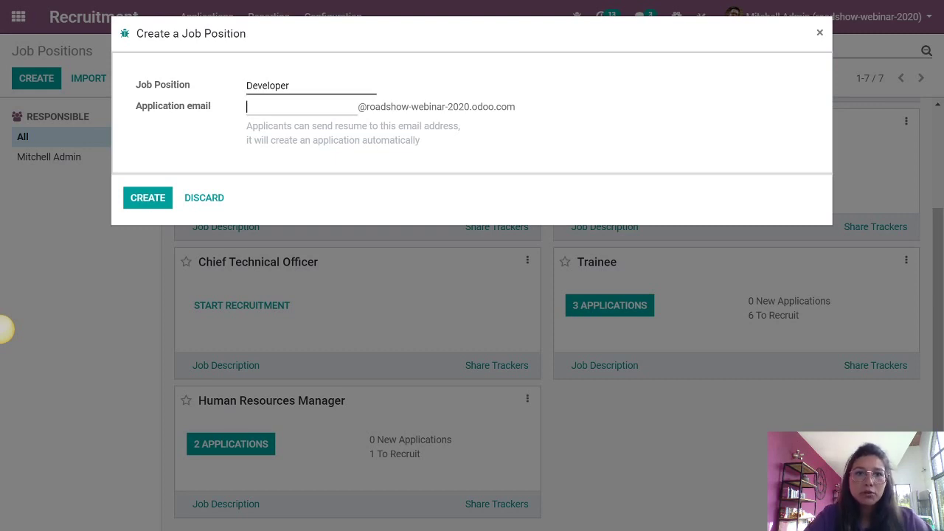
pyautogui.write('jo')
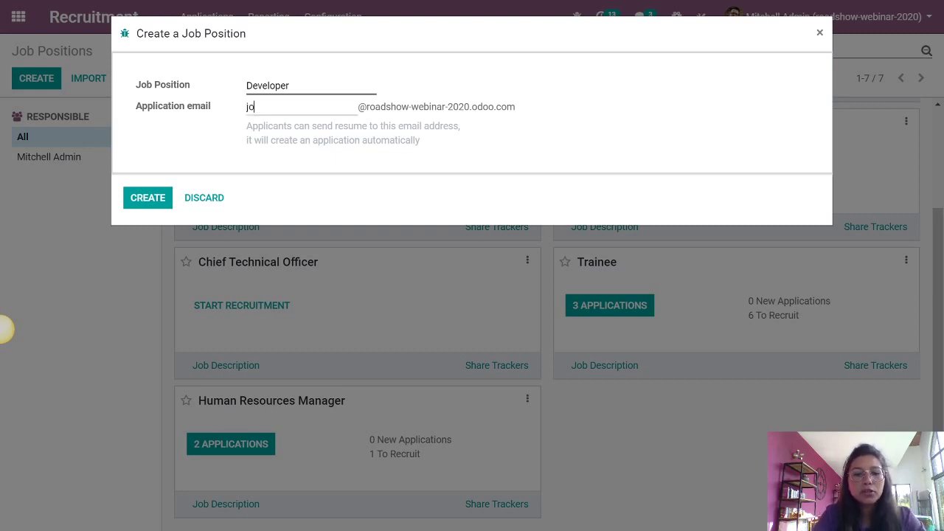
pyautogui.write('bs')
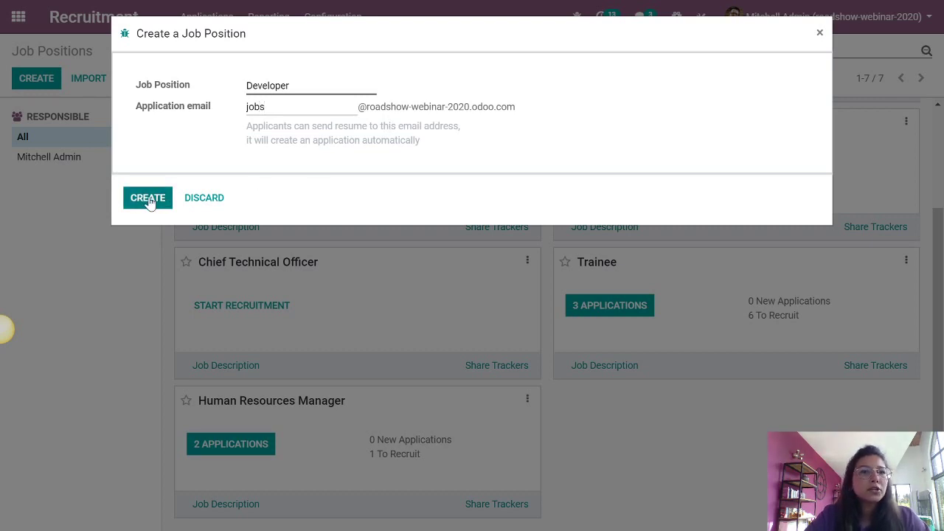
pyautogui.click(148, 199)
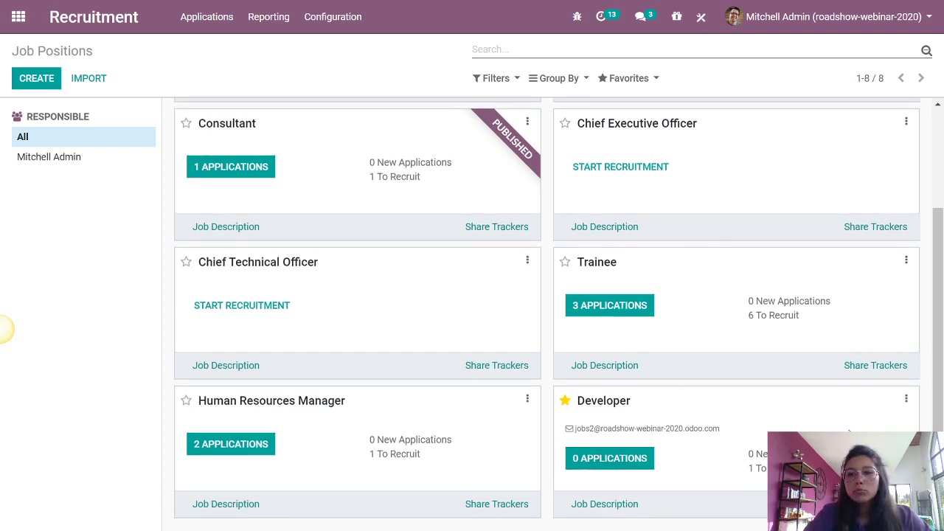
# - Configure Developer with 10 expected employees, admin as responsible, Research & Development department, and save
pyautogui.click(906, 401)
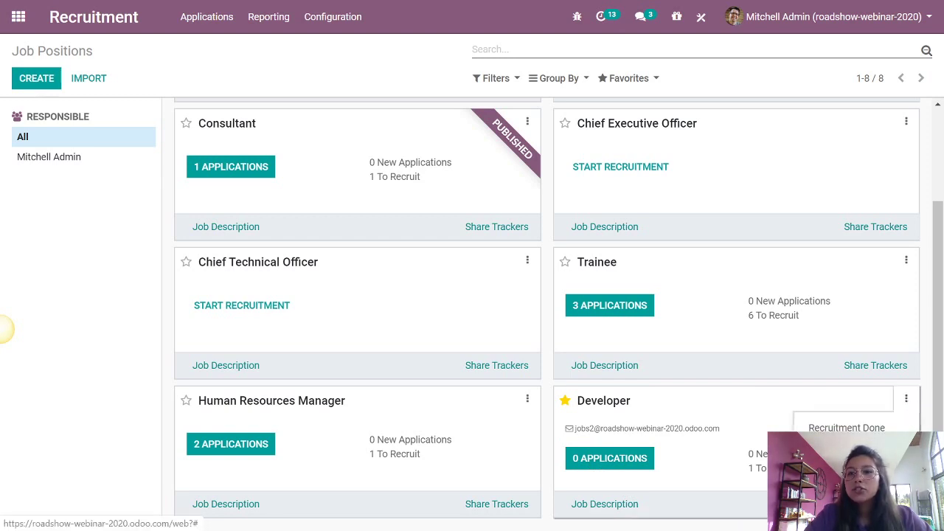
pyautogui.click(819, 447)
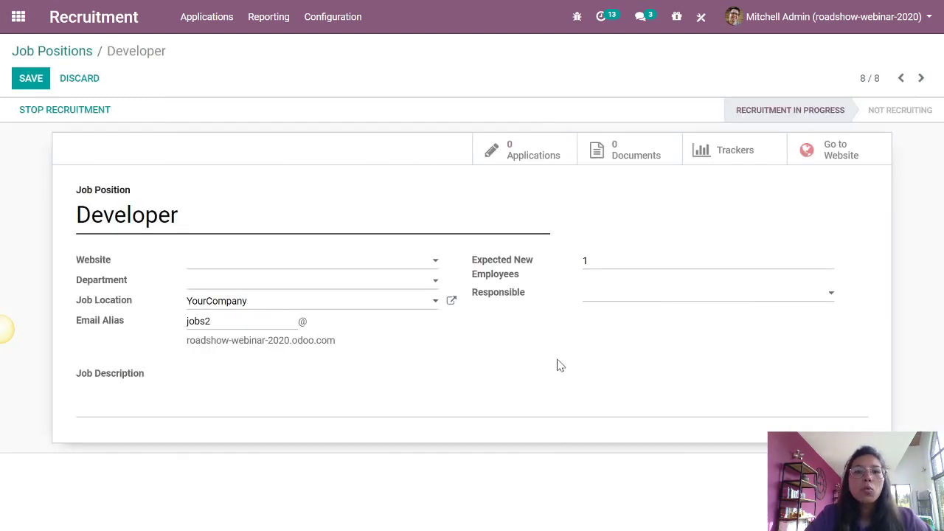
pyautogui.click(610, 258)
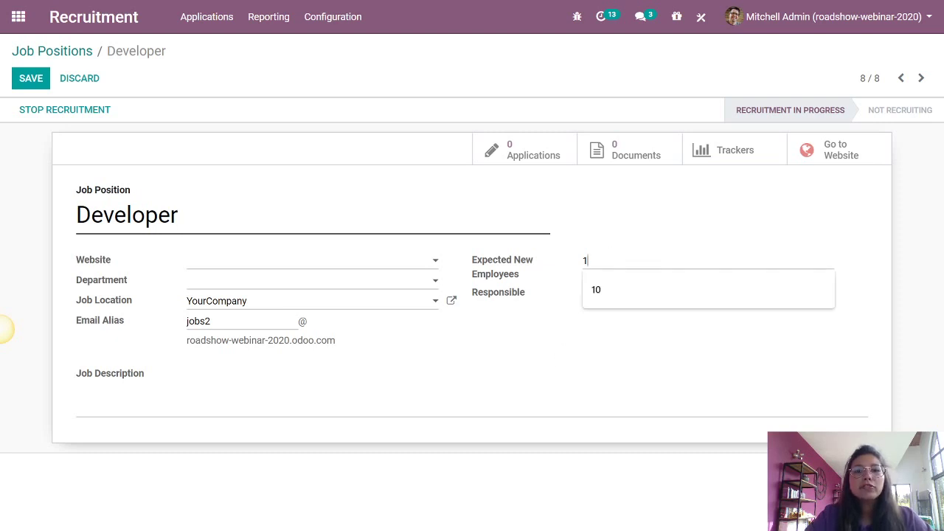
pyautogui.hotkey('ctrl', 'a')
pyautogui.press('Escape')
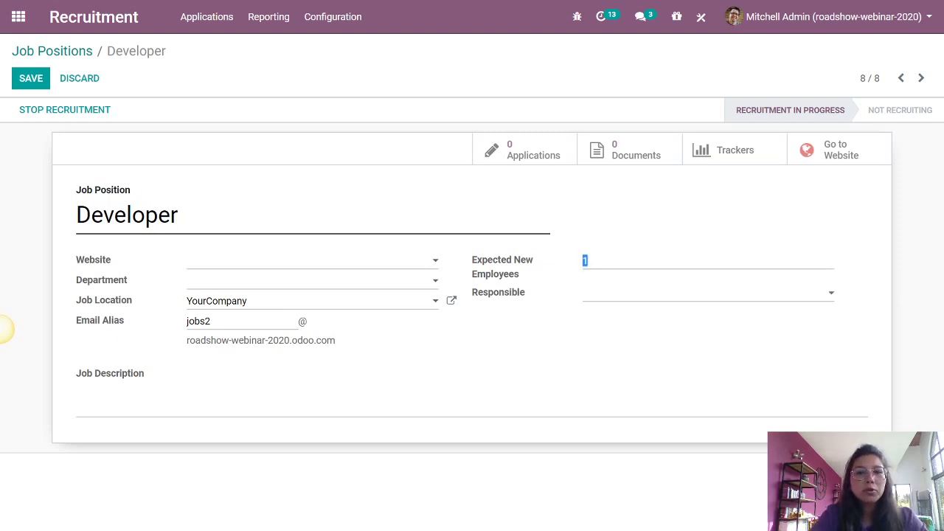
pyautogui.write('10')
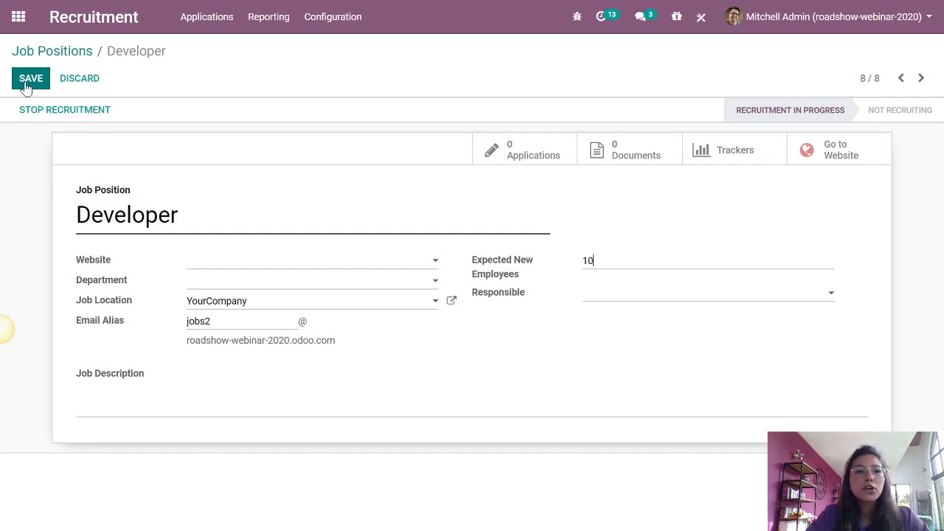
pyautogui.click(638, 297)
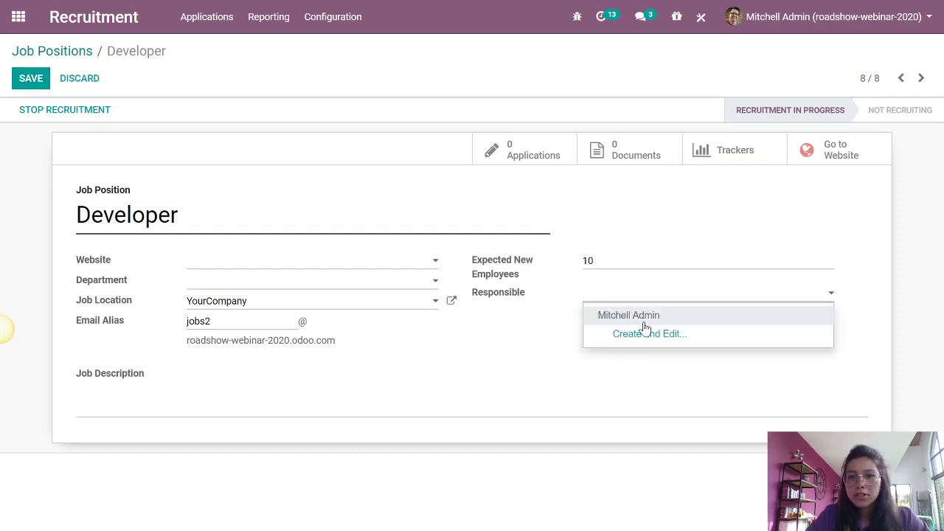
pyautogui.click(628, 315)
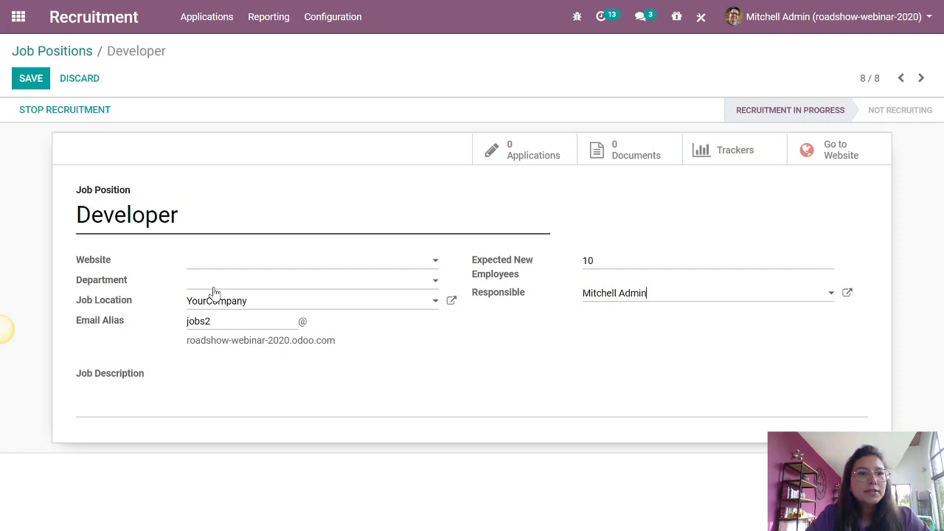
pyautogui.click(214, 289)
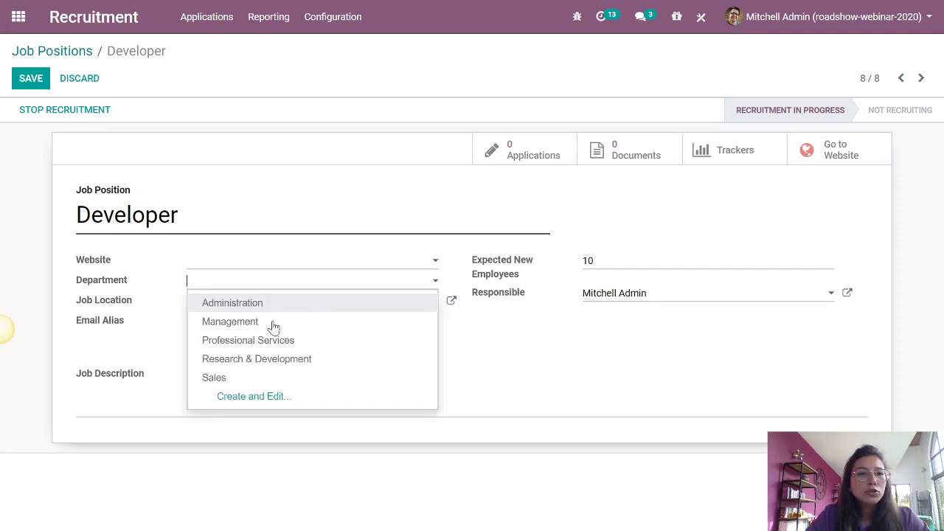
pyautogui.click(288, 369)
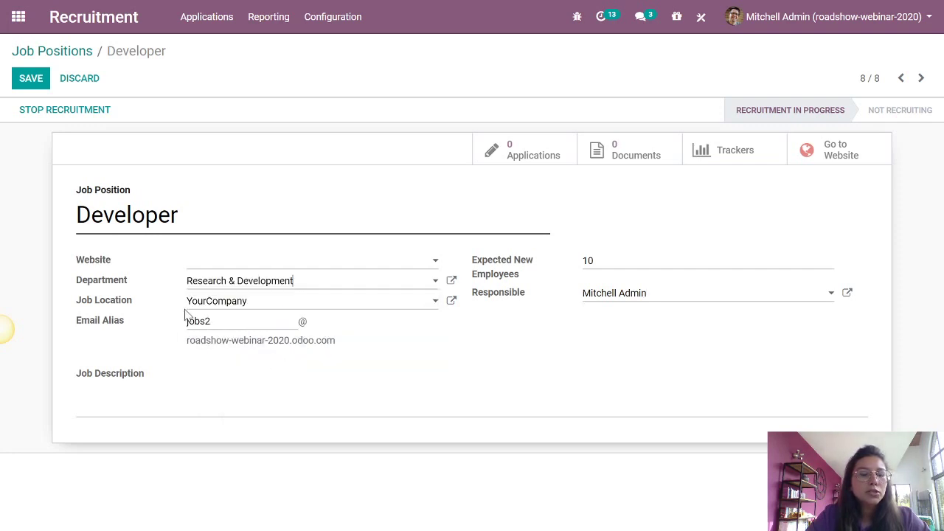
pyautogui.click(42, 80)
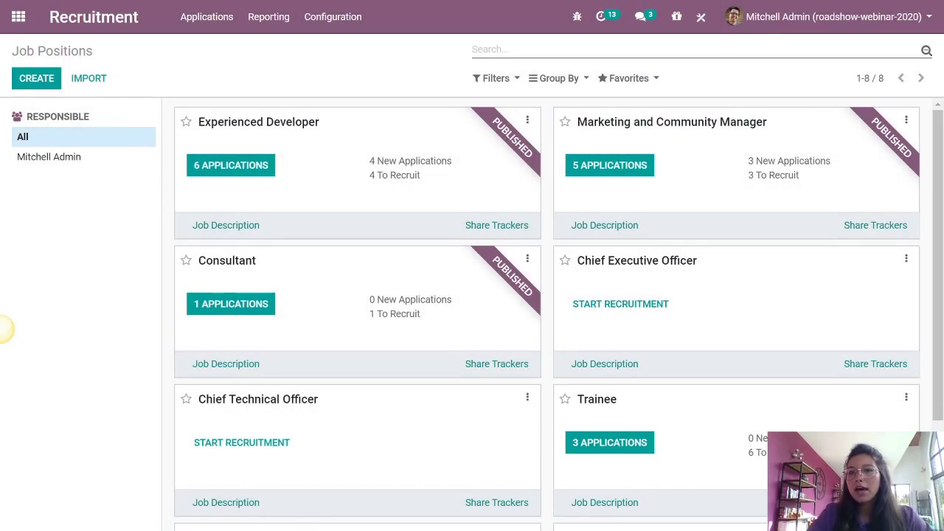
# - Scroll the Job Positions kanban to check the Developer card showing 10 to recruit
pyautogui.scroll(-2, 782, 377)
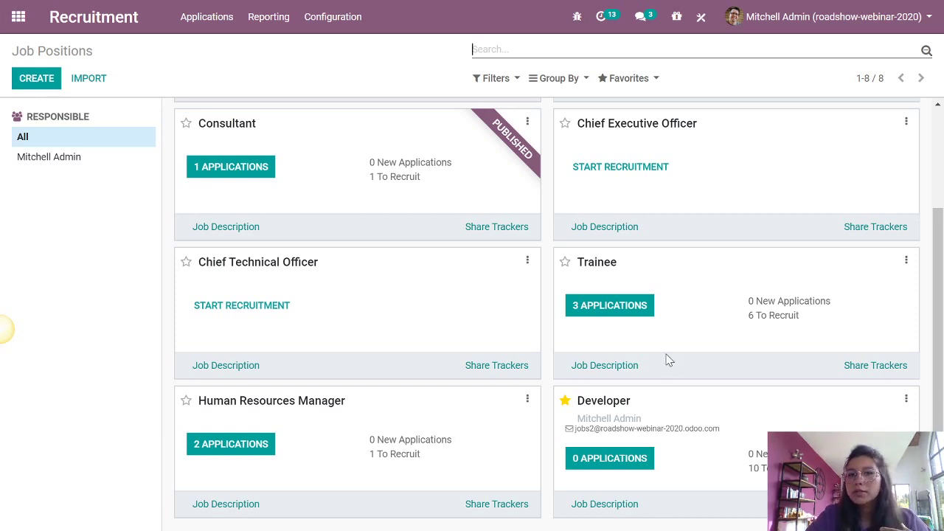
pyautogui.scroll(1, 667, 358)
pyautogui.scroll(2, 668, 358)
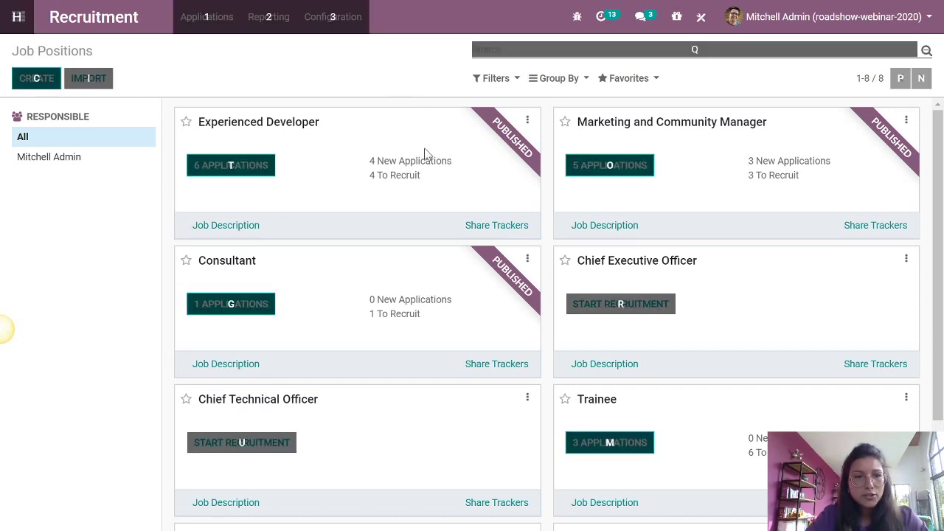
# - Switch to the Mentimeter presentation and advance to the job-offer visibility poll
pyautogui.hotkey('alt', 'Tab')
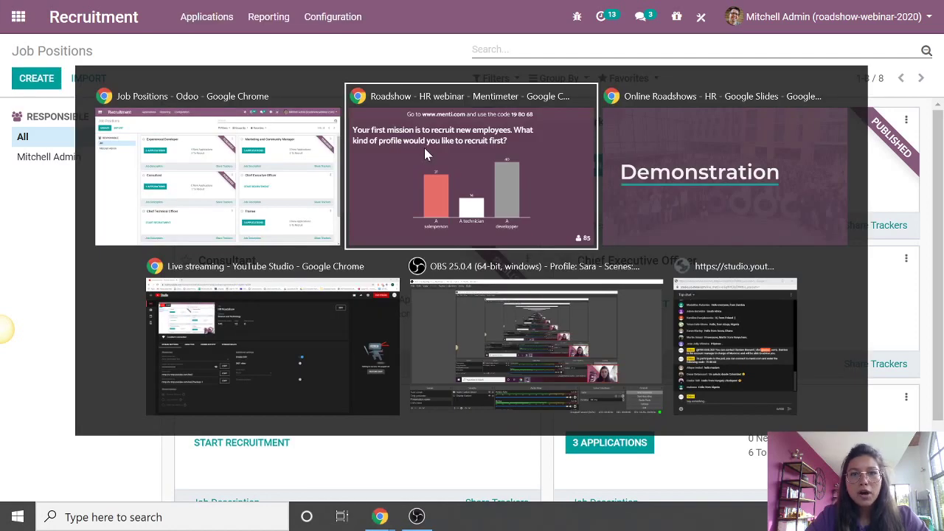
pyautogui.click(423, 146)
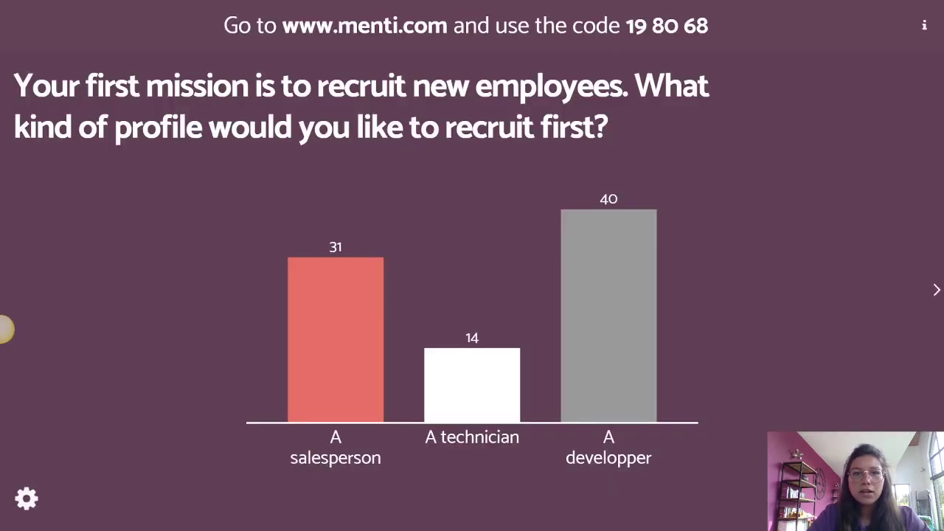
pyautogui.press('Right')
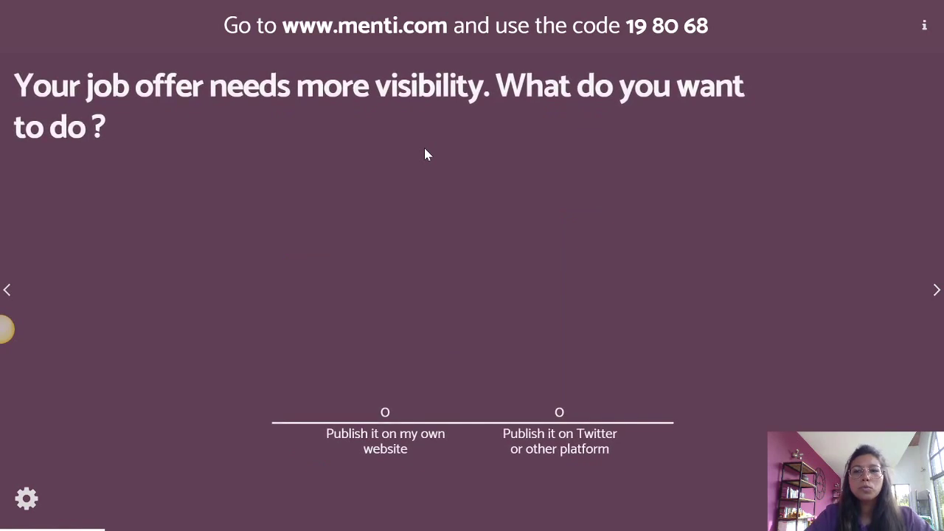
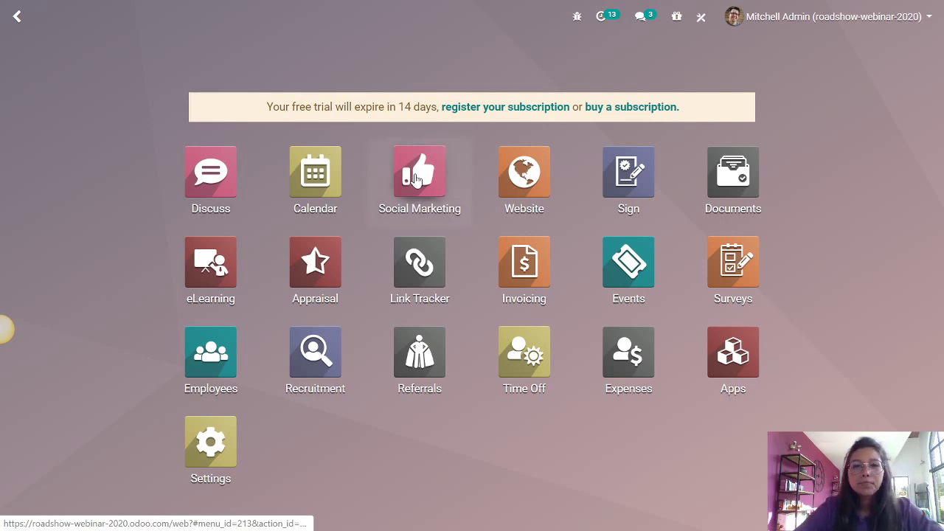
# - Open Social Marketing and look at the Add a Stream options, closing them without adding any
pyautogui.click(417, 180)
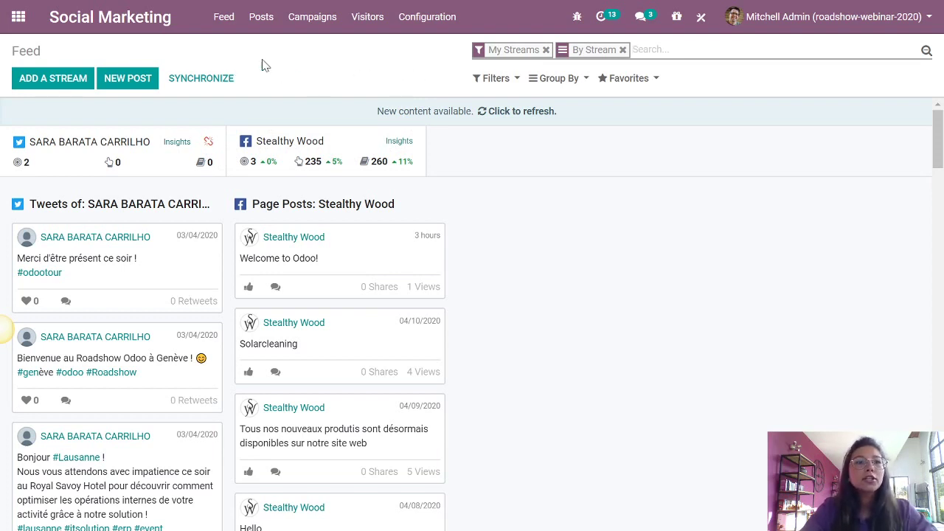
pyautogui.click(66, 89)
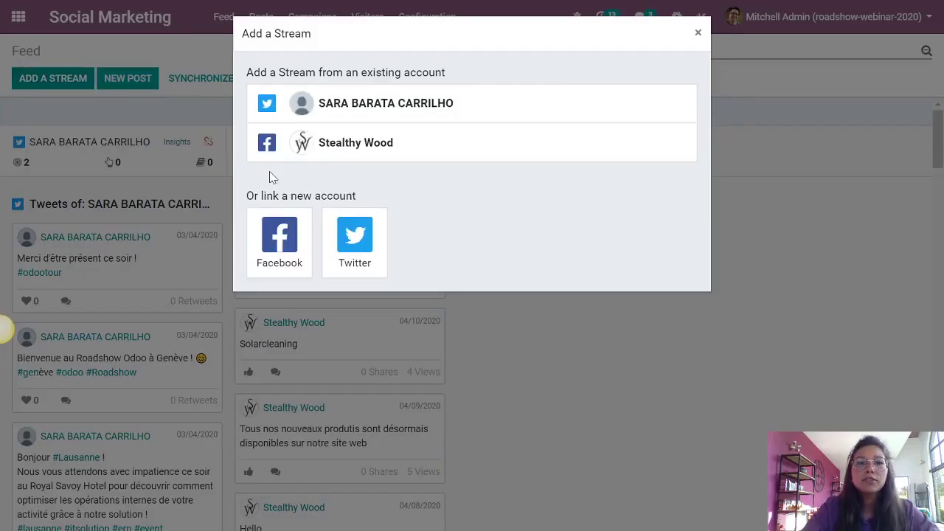
pyautogui.click(698, 32)
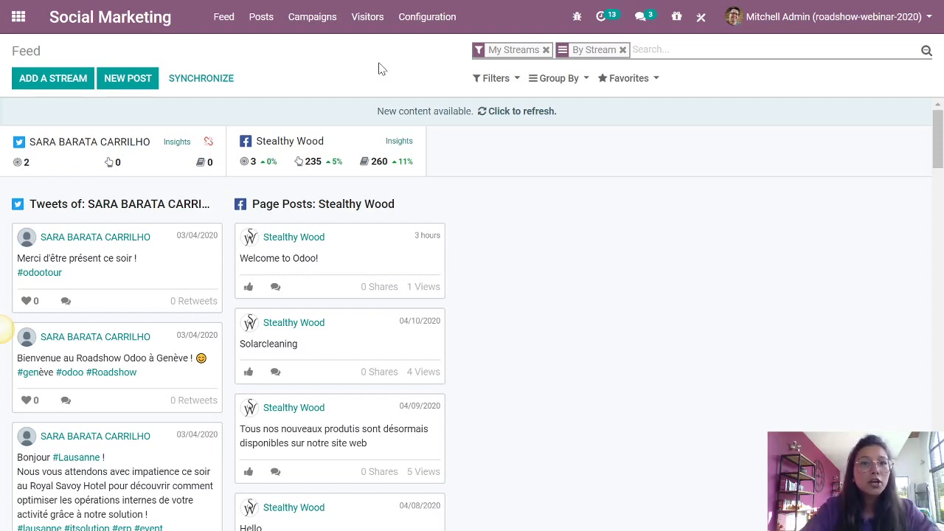
# - Create a new post targeting My Website push notifications, Twitter and the Stealthy Wood Facebook page
pyautogui.click(136, 86)
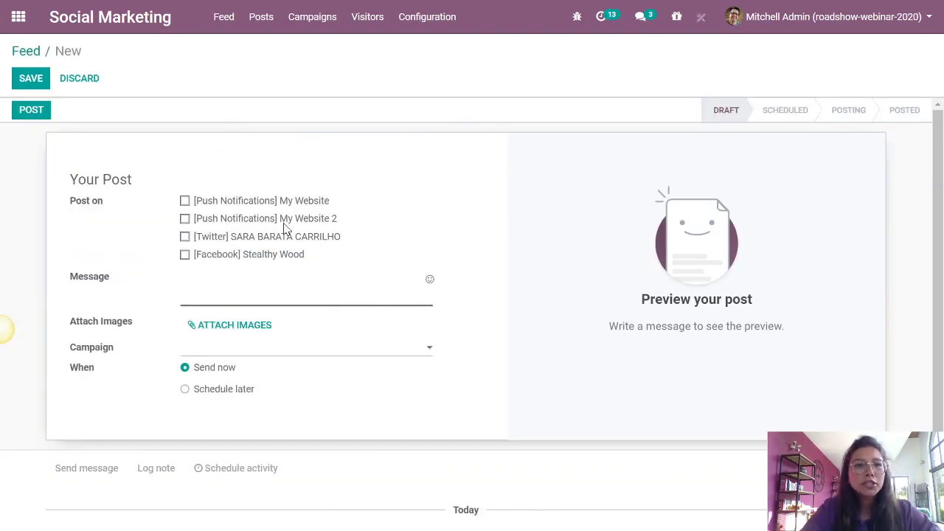
pyautogui.click(184, 219)
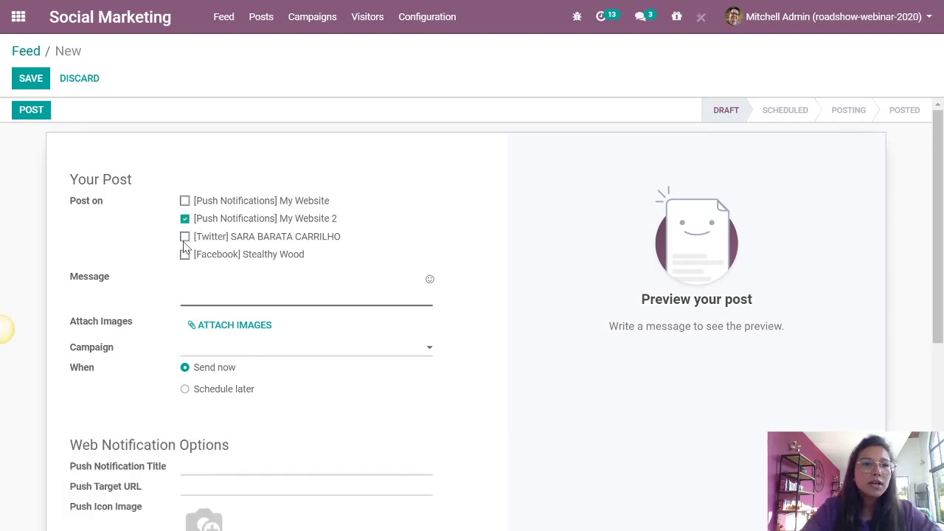
pyautogui.click(184, 201)
pyautogui.click(184, 219)
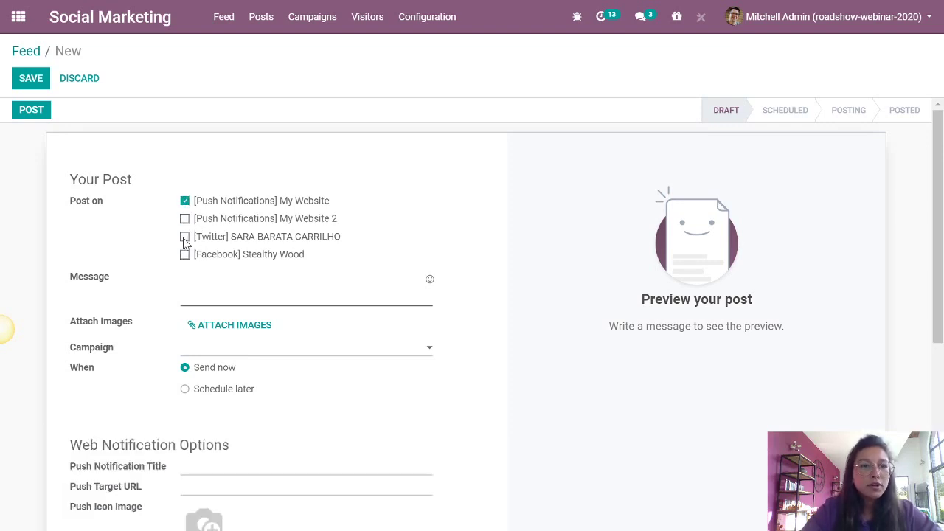
pyautogui.click(184, 237)
pyautogui.click(184, 255)
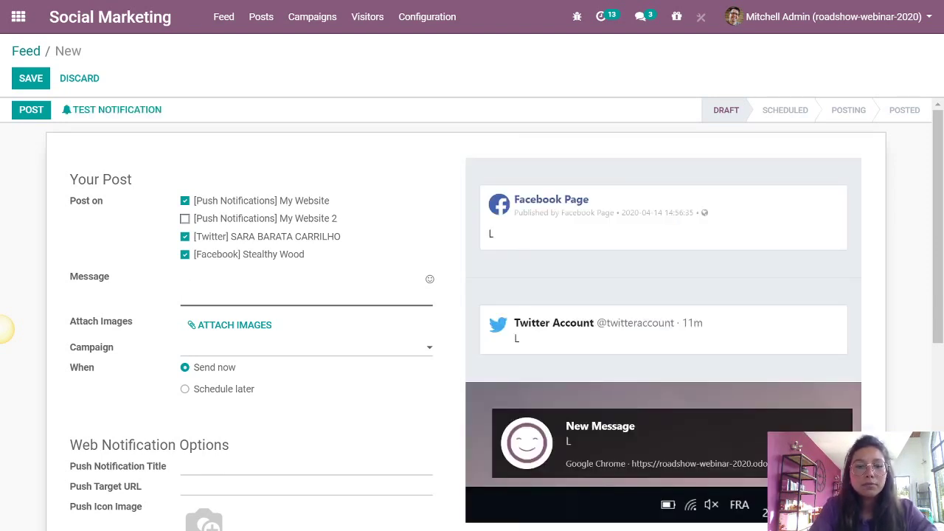
# - Enter the message 'Hi everyone ! Developer job, apply below ! #odoo #developer', correcting typos
pyautogui.write('i evry')
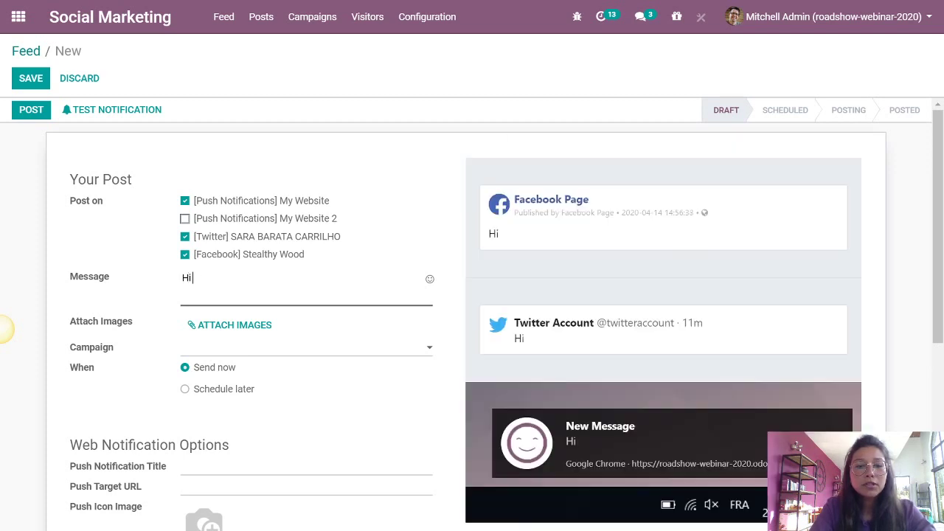
pyautogui.press('BackSpace')
pyautogui.press('BackSpace')
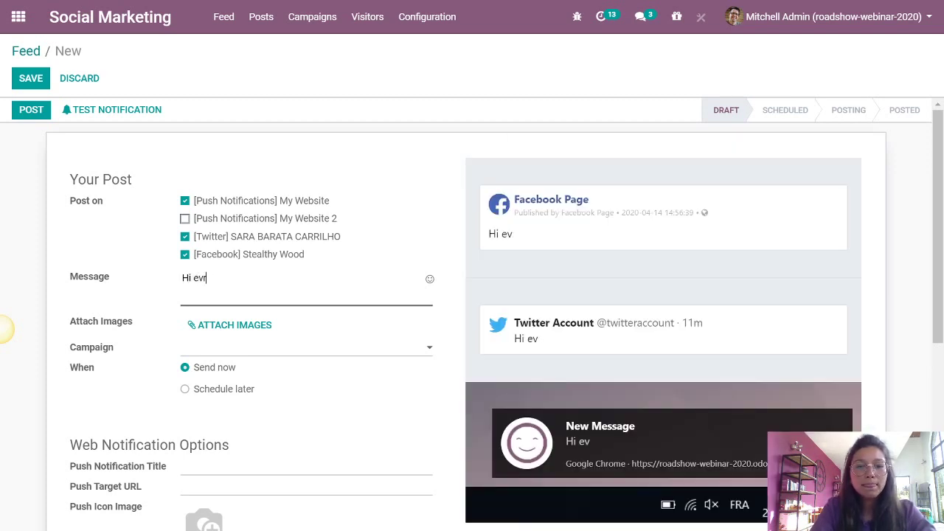
pyautogui.write('eryone !')
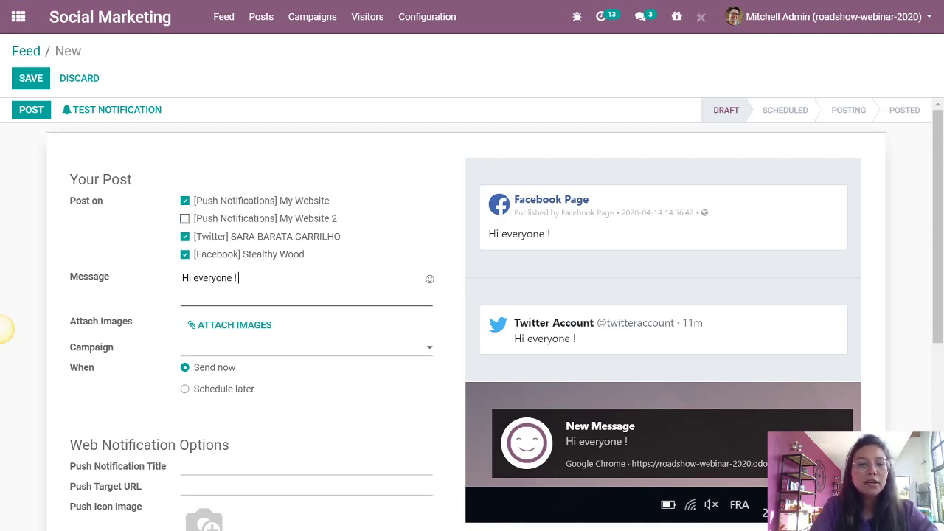
pyautogui.write(' De')
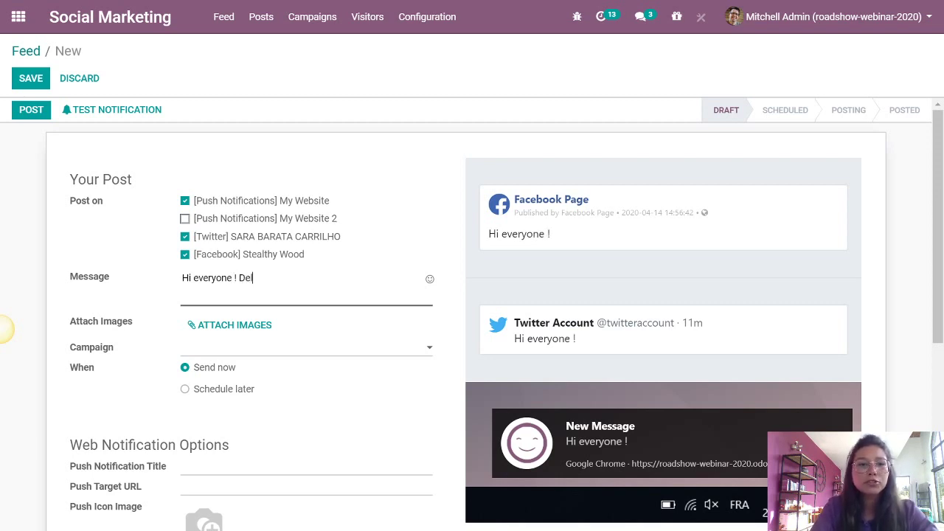
pyautogui.write('veloper')
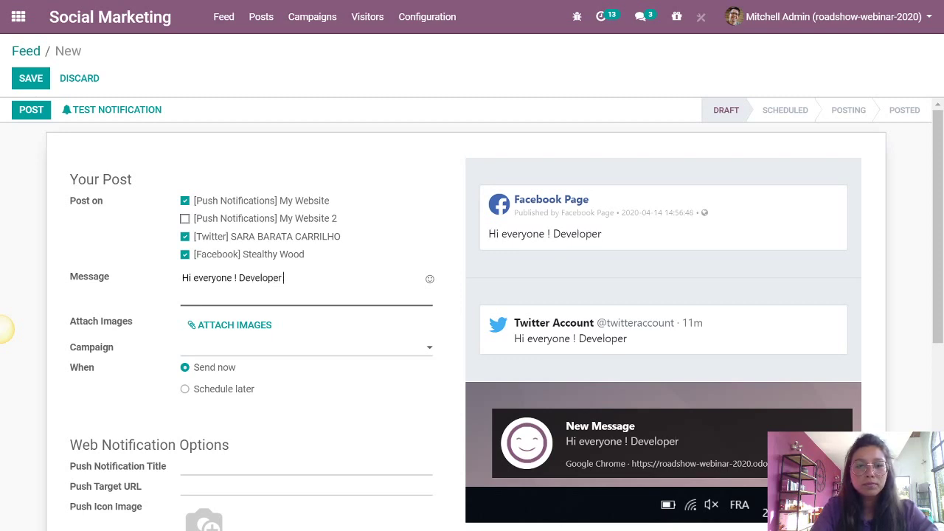
pyautogui.write(' jorb, app')
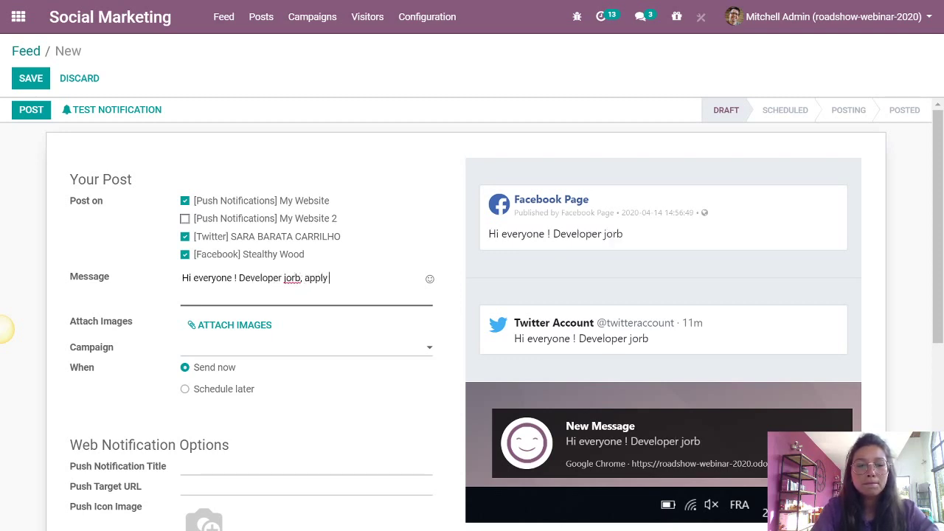
pyautogui.write('ly')
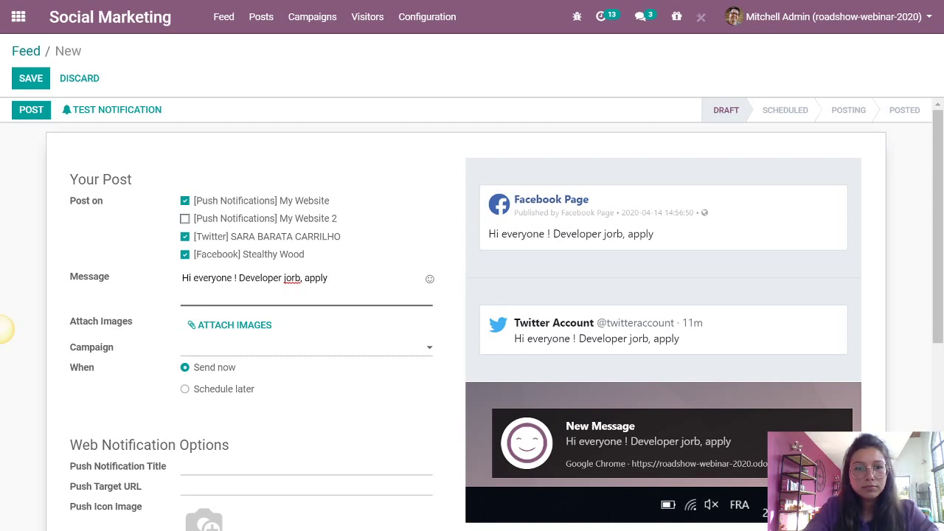
pyautogui.press('BackSpace')
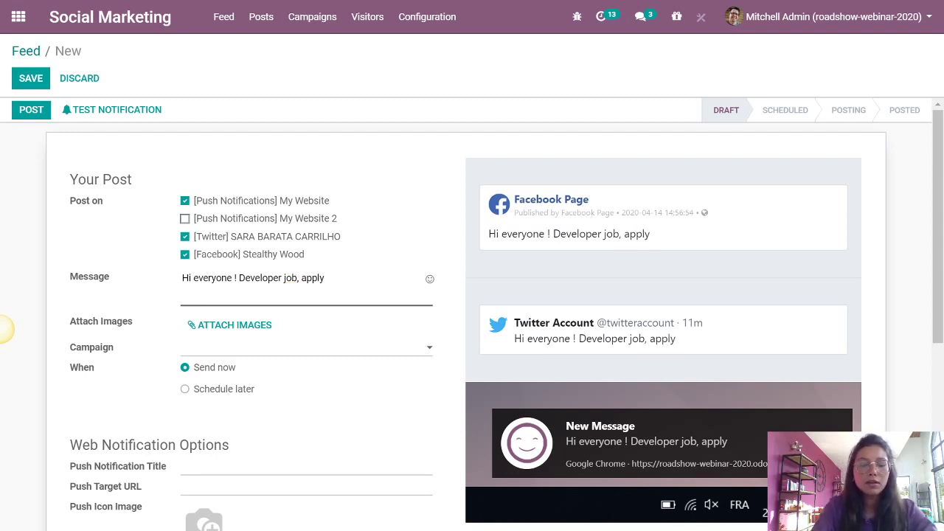
pyautogui.write('ve')
pyautogui.write('below ! #')
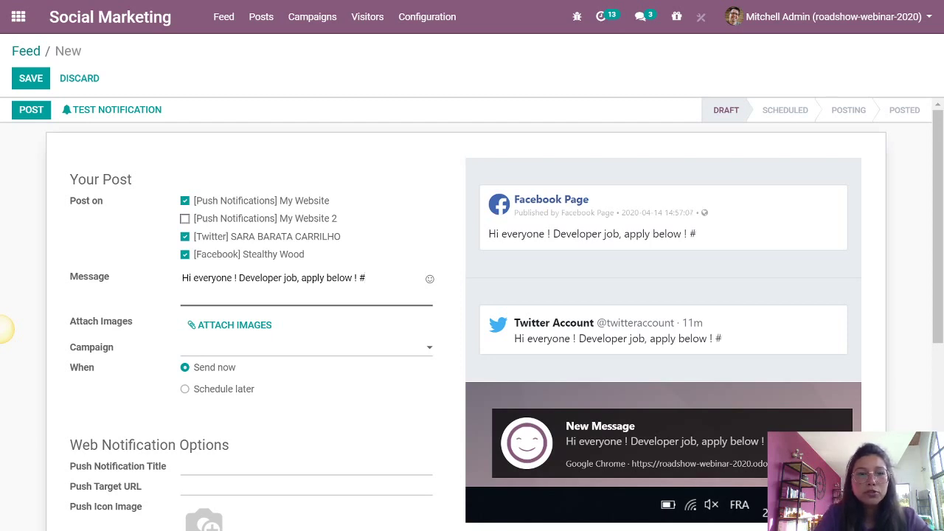
pyautogui.write('odoo')
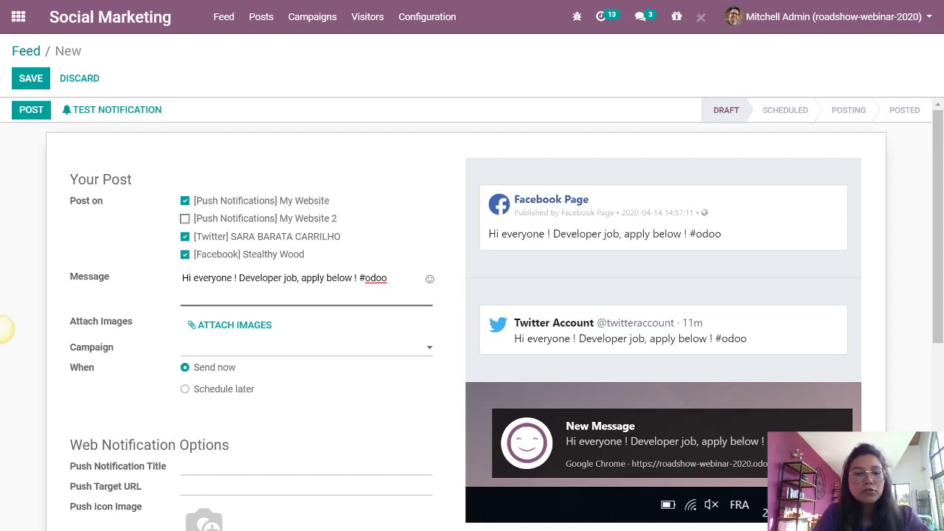
pyautogui.write('#')
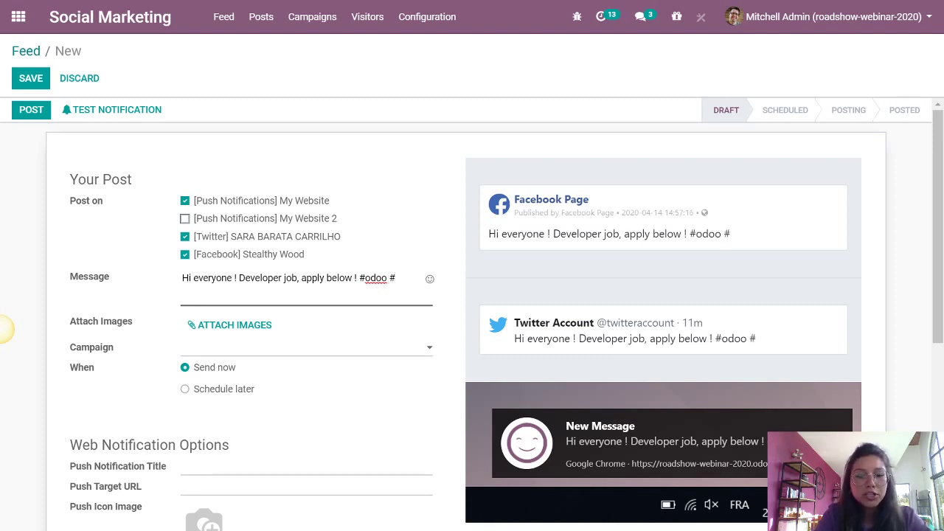
pyautogui.write('developer')
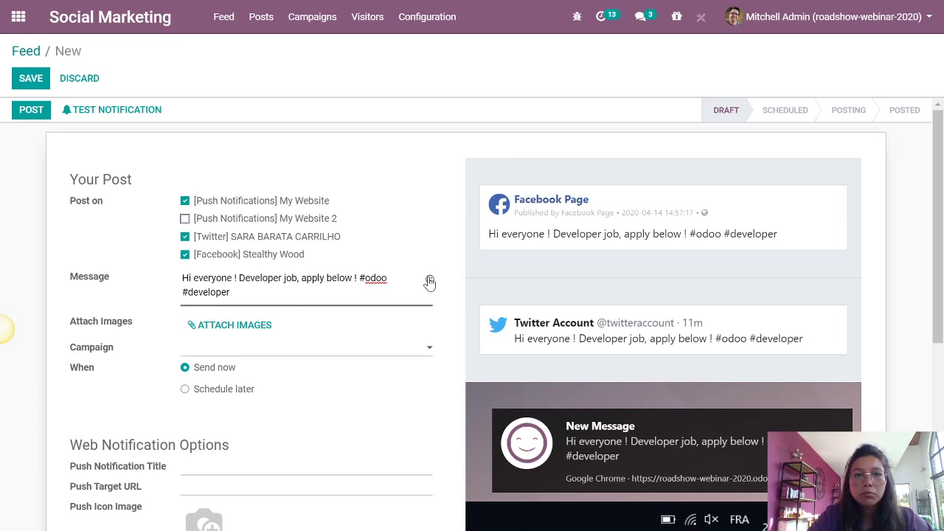
pyautogui.click(430, 280)
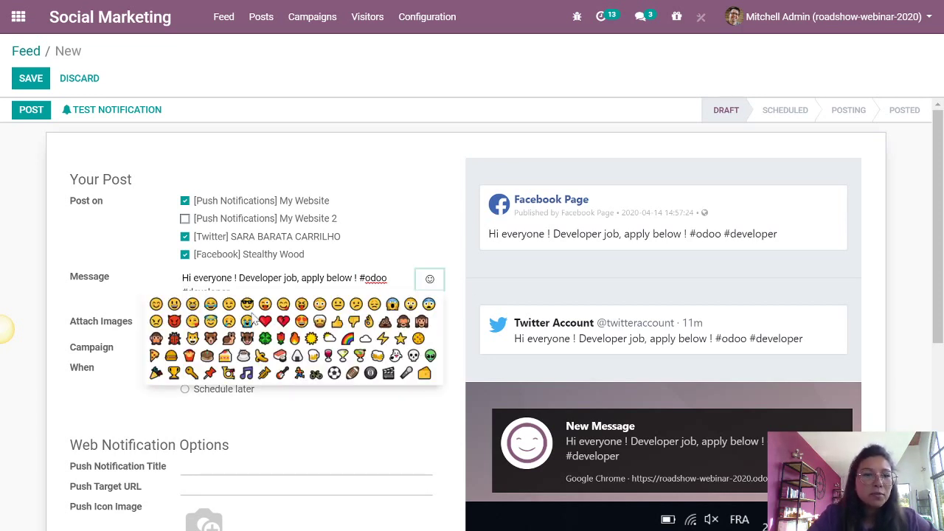
pyautogui.click(156, 303)
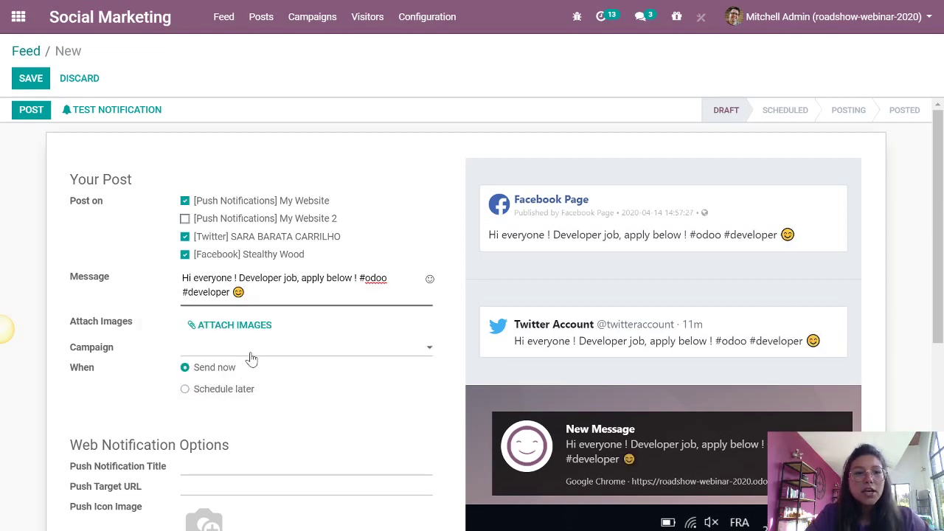
pyautogui.scroll(-1, 243, 339)
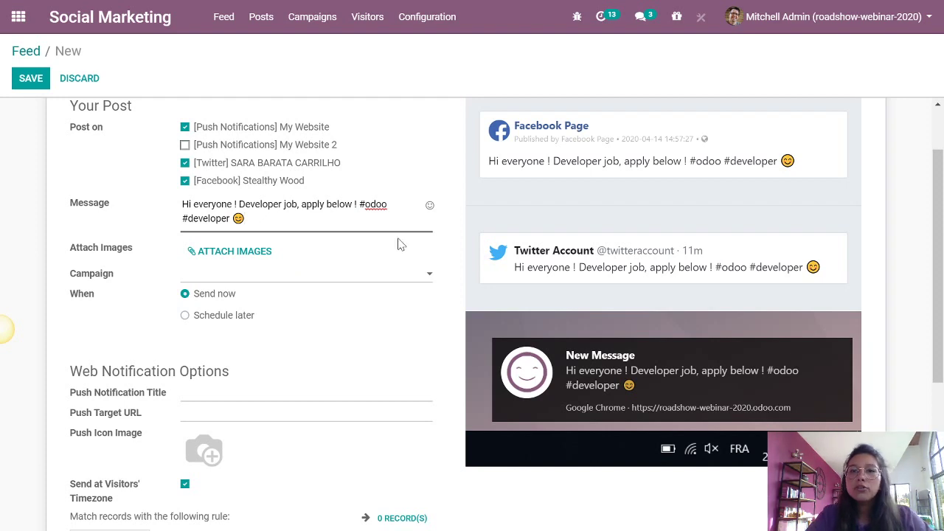
pyautogui.scroll(1, 740, 181)
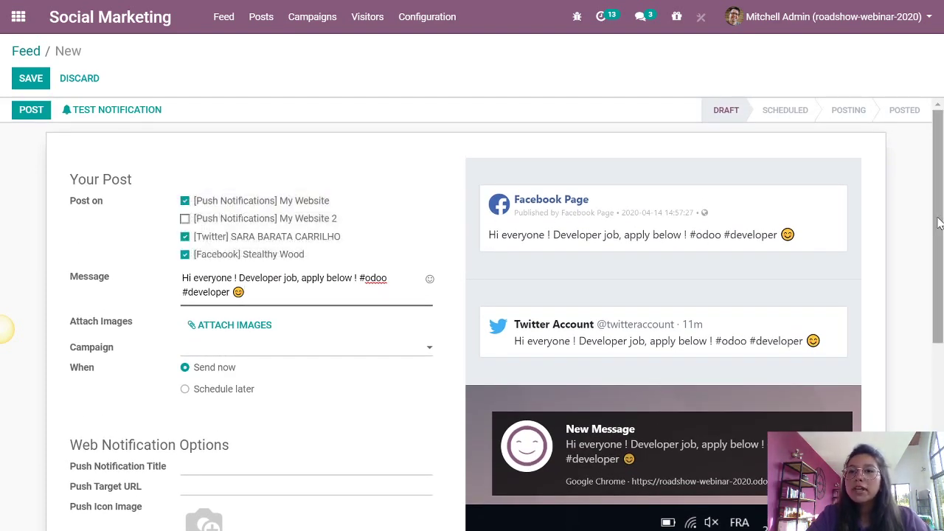
pyautogui.scroll(-1, 939, 223)
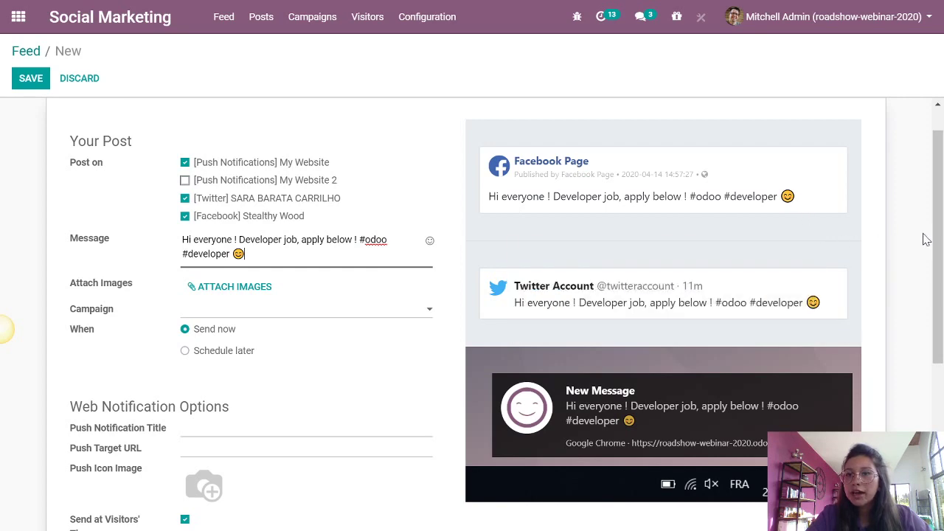
pyautogui.scroll(-2, 939, 235)
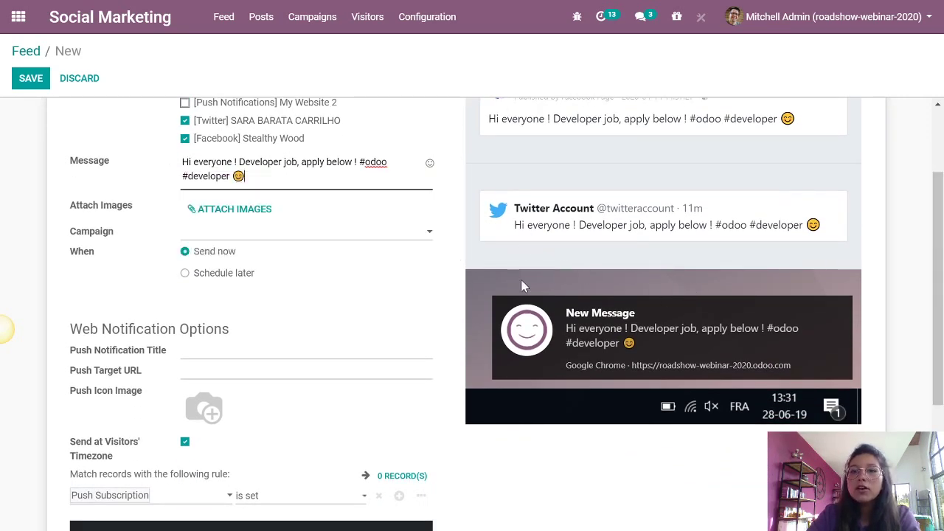
pyautogui.moveTo(600, 279)
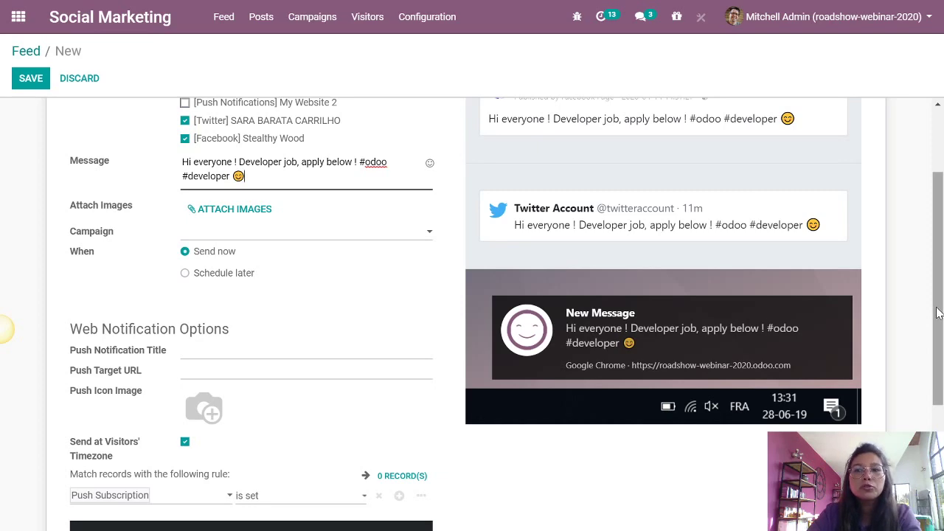
pyautogui.moveTo(936, 313); pyautogui.dragTo(940, 355)
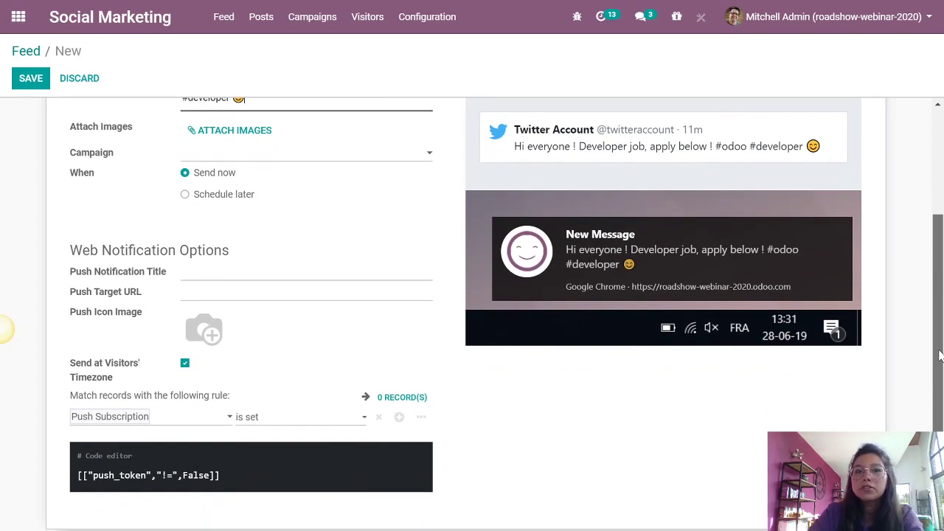
pyautogui.moveTo(939, 355); pyautogui.dragTo(922, 196)
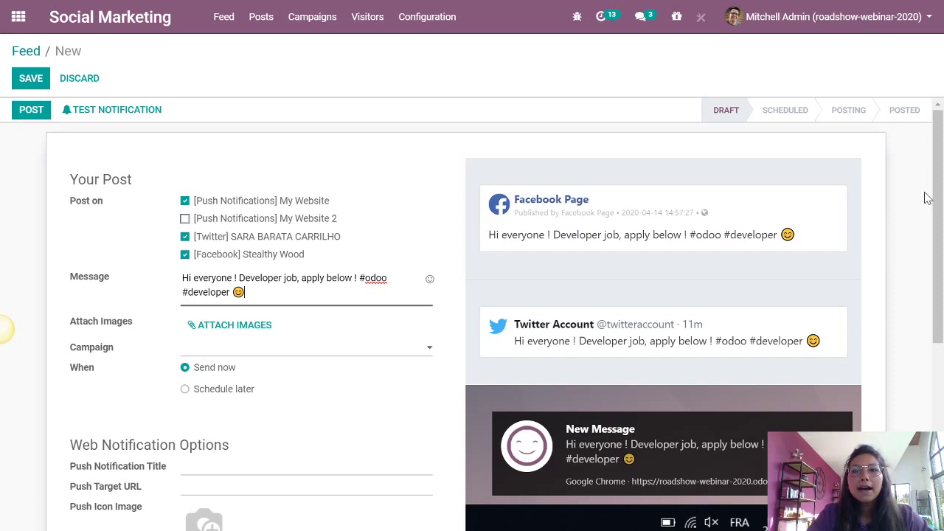
# - Save the Developer job post, review the result, and go back to the Feed
pyautogui.click(31, 78)
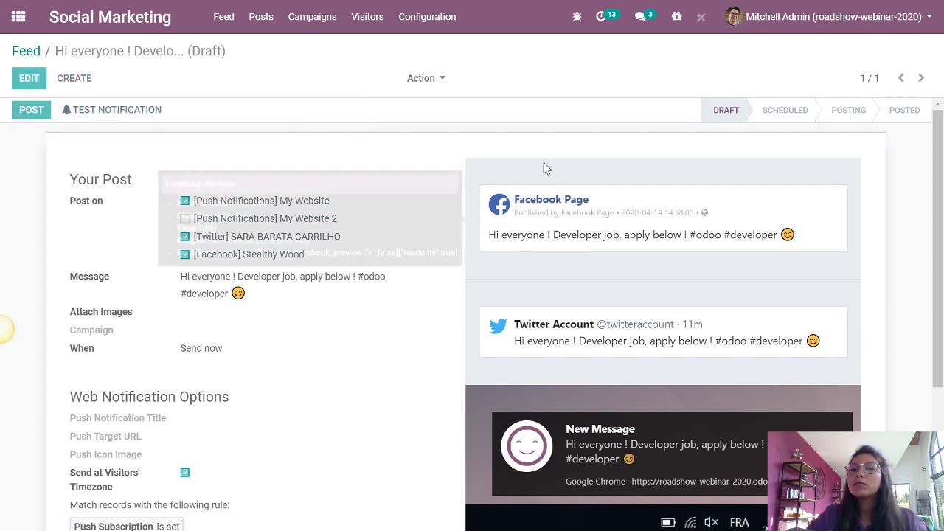
pyautogui.scroll(-5, 543, 162)
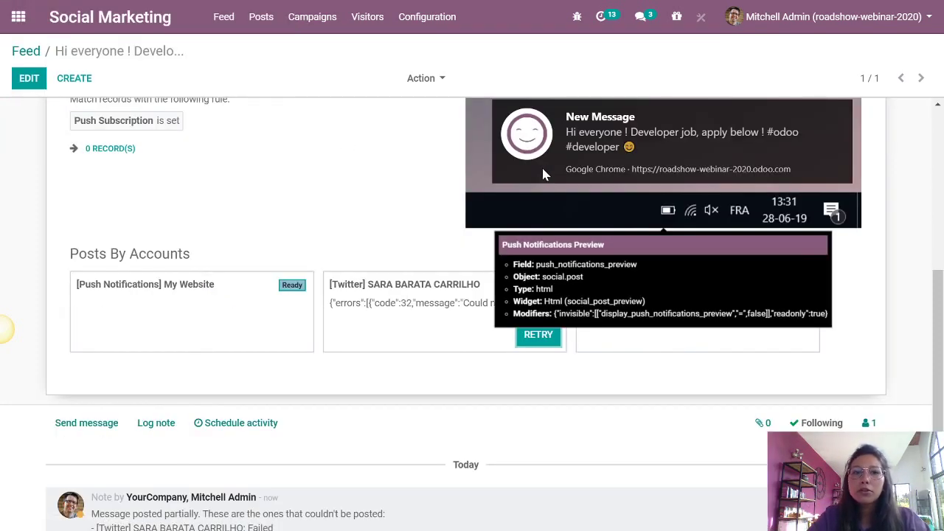
pyautogui.scroll(2, 403, 234)
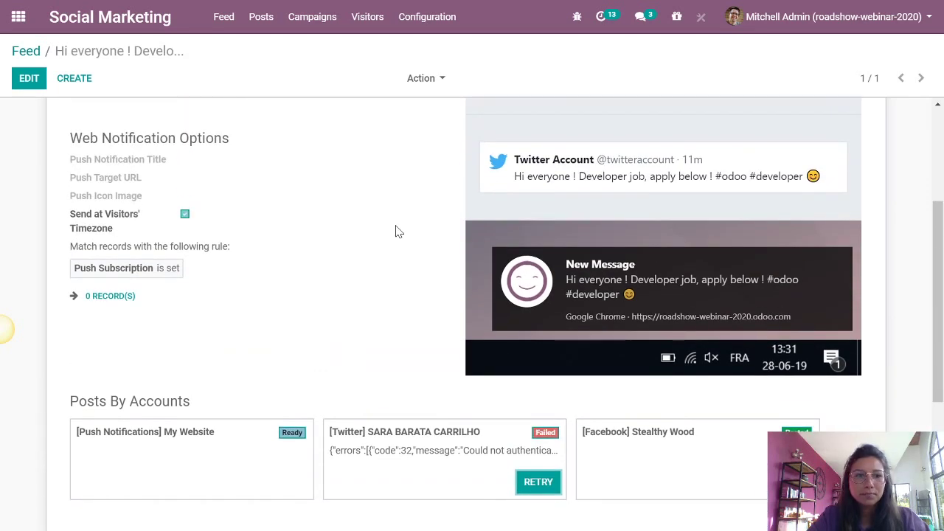
pyautogui.scroll(3, 396, 232)
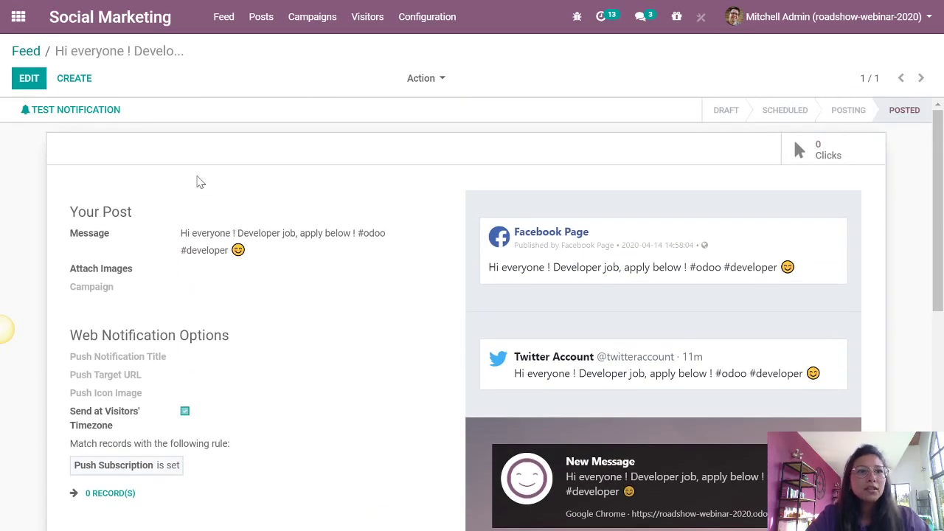
pyautogui.click(27, 52)
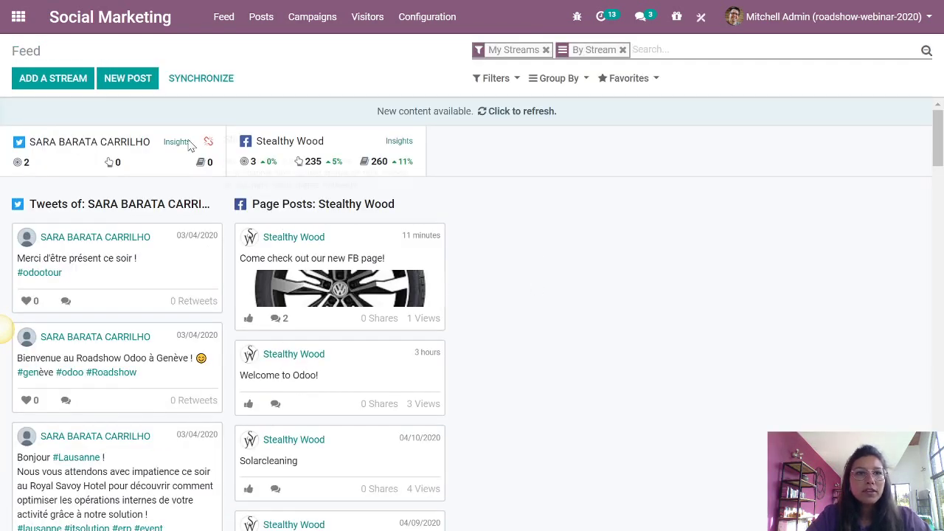
# - Synchronize the social streams and scroll through the refreshed feed
pyautogui.click(199, 81)
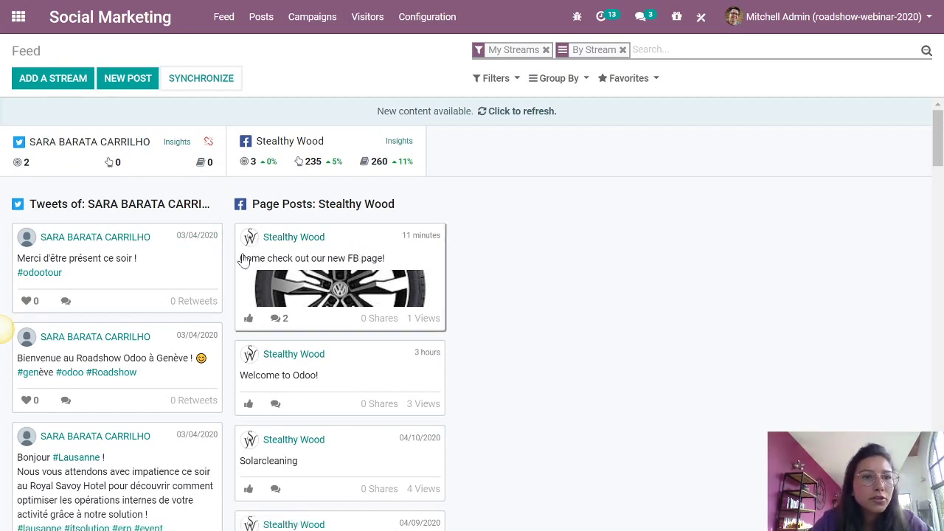
pyautogui.scroll(-3, 506, 306)
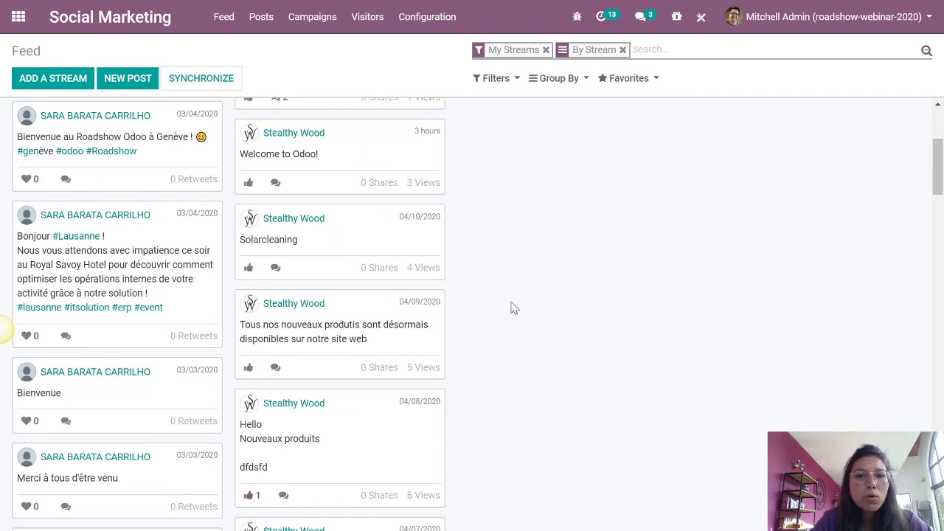
pyautogui.scroll(-1, 511, 303)
pyautogui.scroll(5, 509, 300)
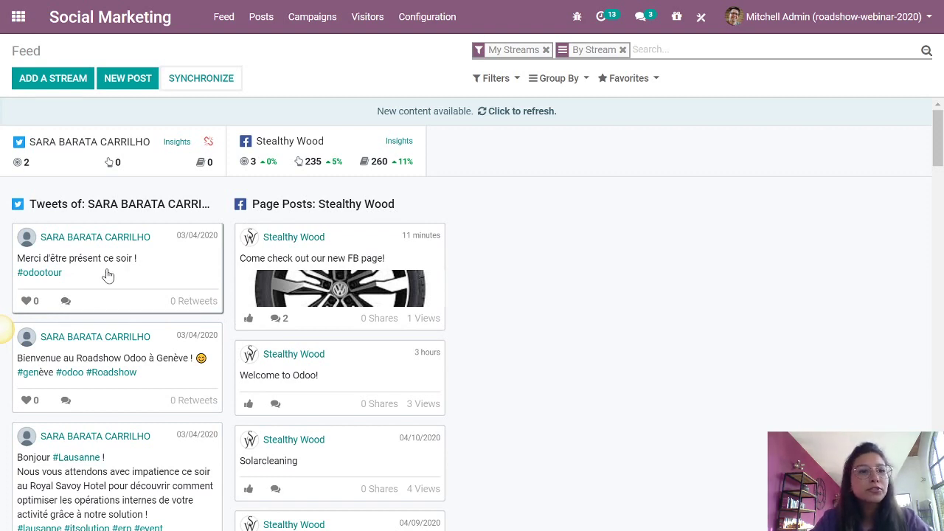
# - Like the first tweet after dismissing a comments error, then return to the apps home screen
pyautogui.click(65, 302)
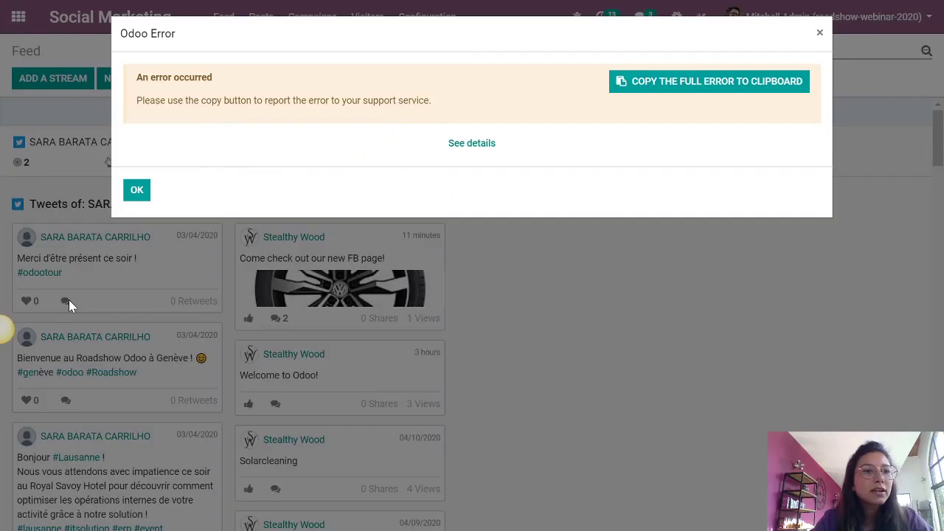
pyautogui.click(140, 190)
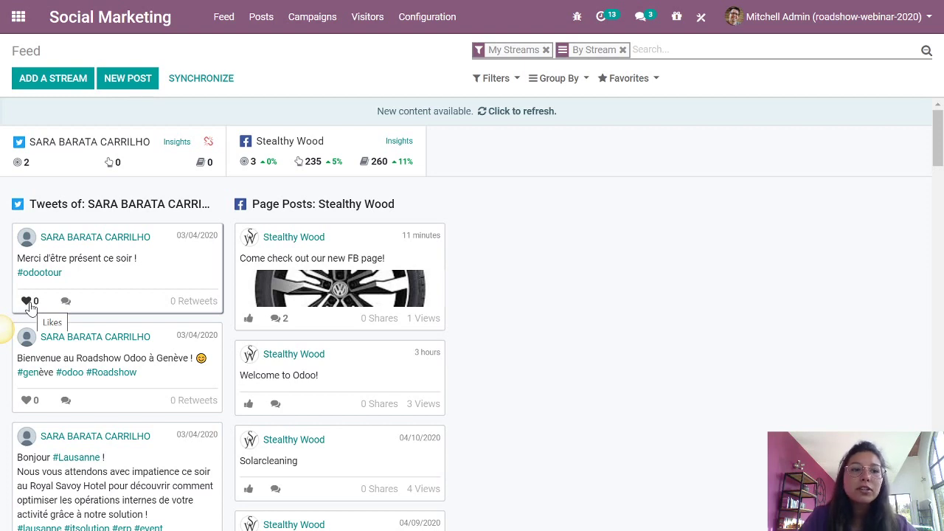
pyautogui.click(28, 303)
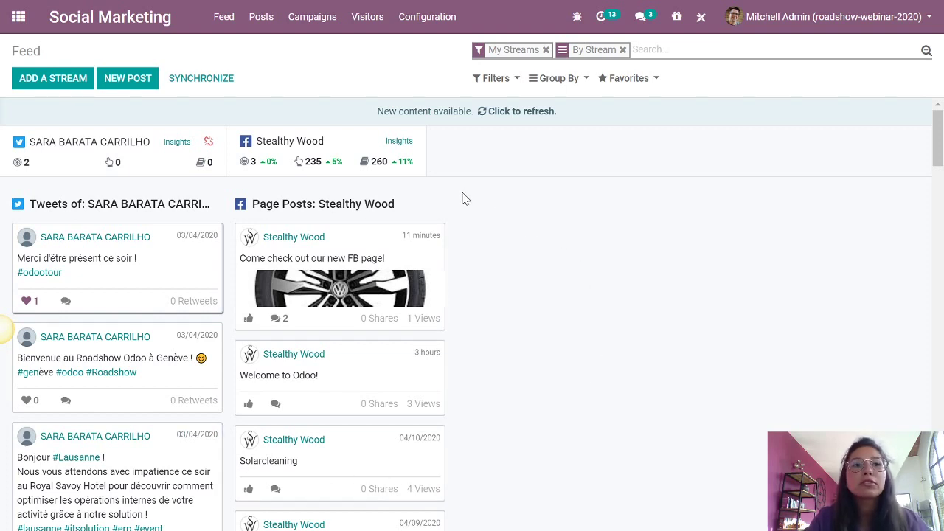
pyautogui.click(20, 18)
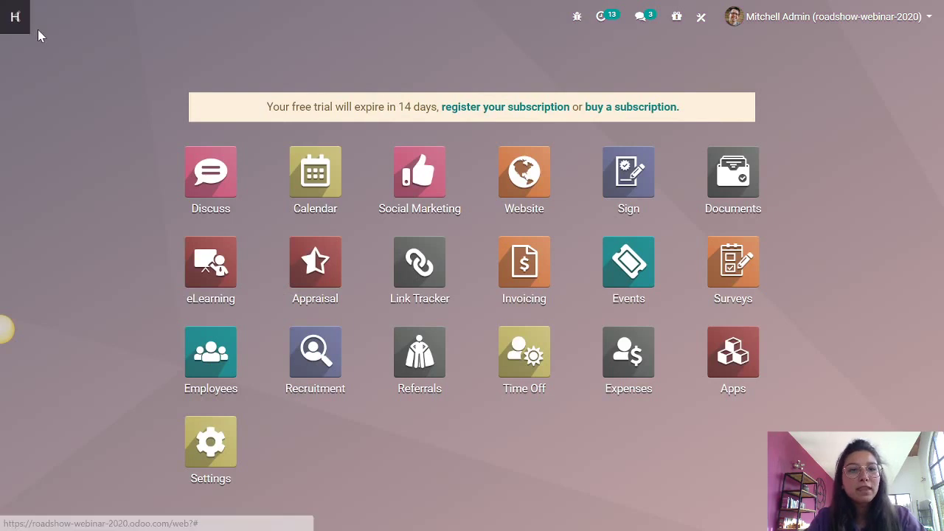
# - Switch to Mentimeter and advance to the 'I still need more applicants. What can I do?' slide
pyautogui.hotkey('alt', 'Tab')
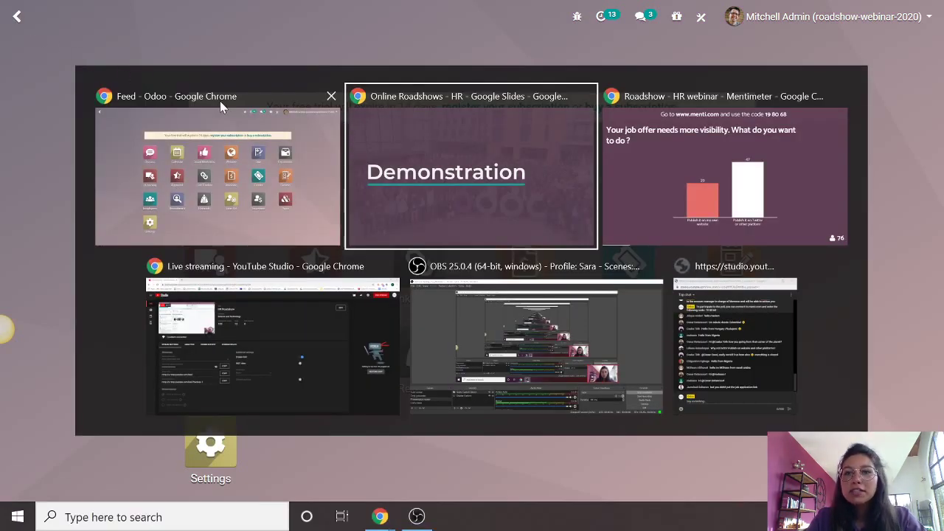
pyautogui.press('Tab')
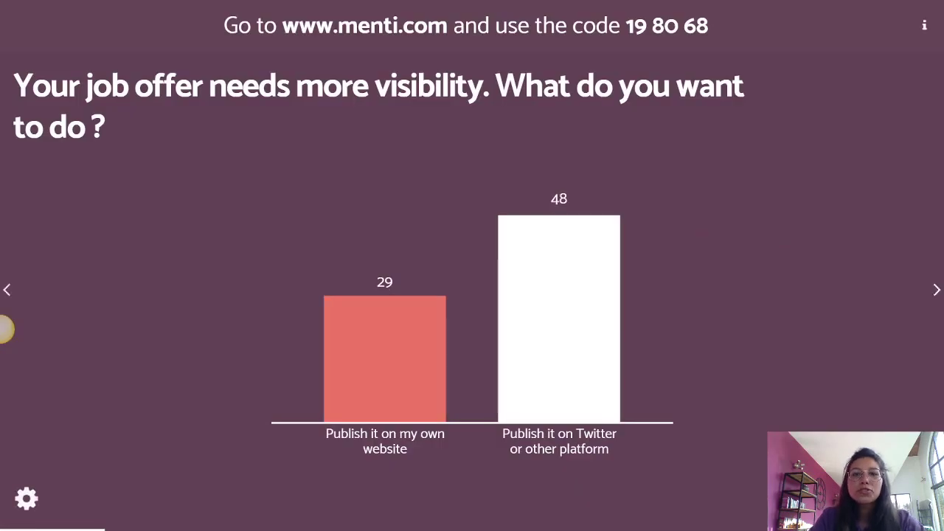
pyautogui.press('Right')
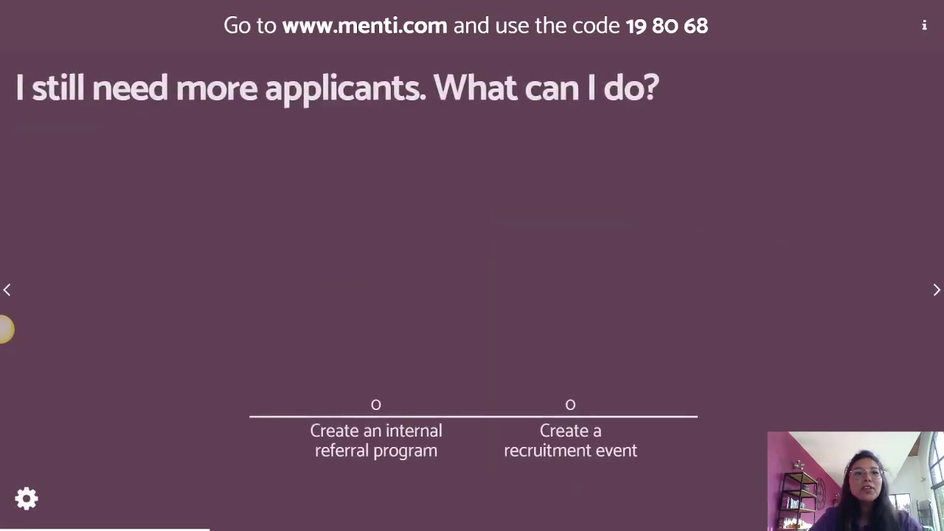
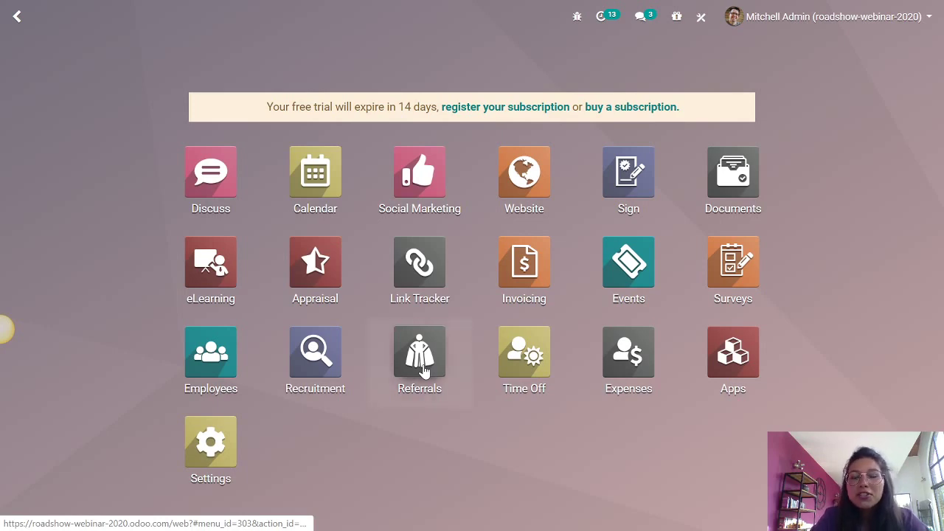
# - Open Referrals and choose the fifth avatar for the newly hired referral
pyautogui.click(424, 371)
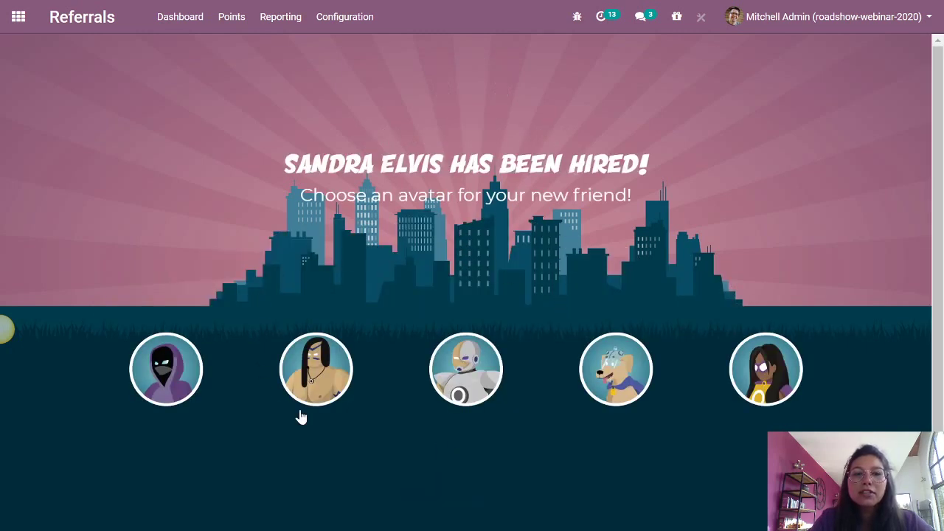
pyautogui.scroll(-1, 940, 276)
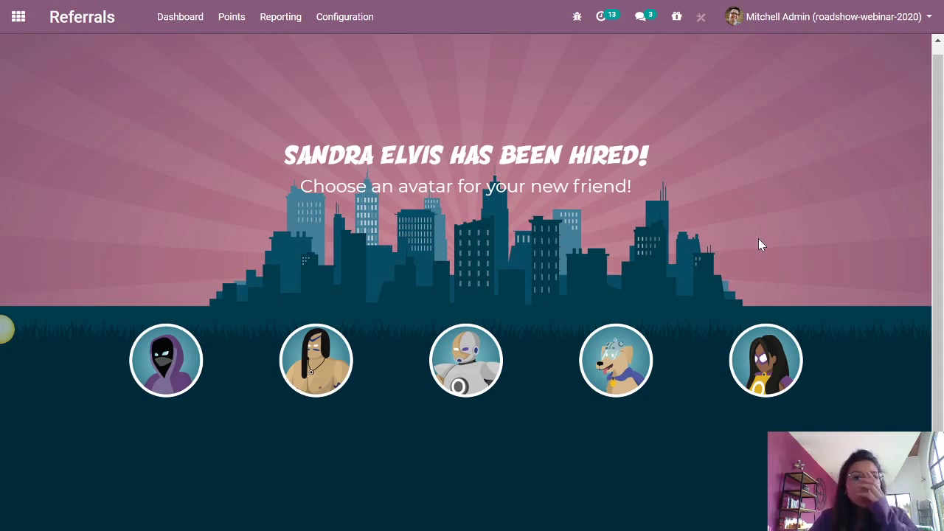
pyautogui.click(759, 359)
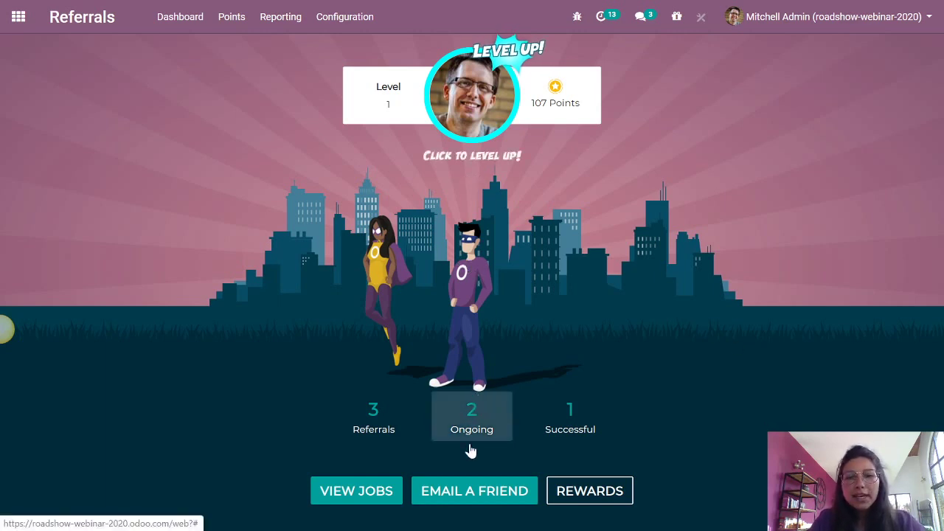
# - Email the 'Job for you' referral, with its See Job Offers link, to the friend's e-mail address
pyautogui.click(469, 494)
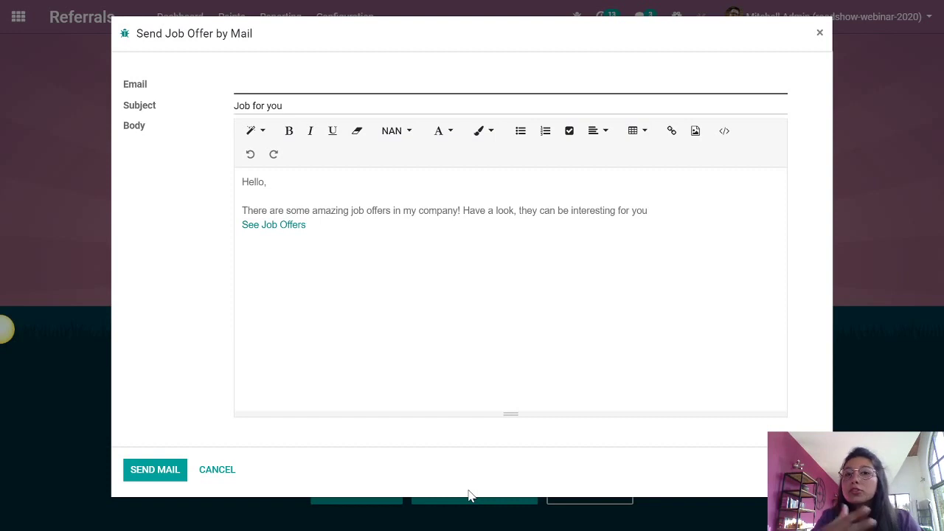
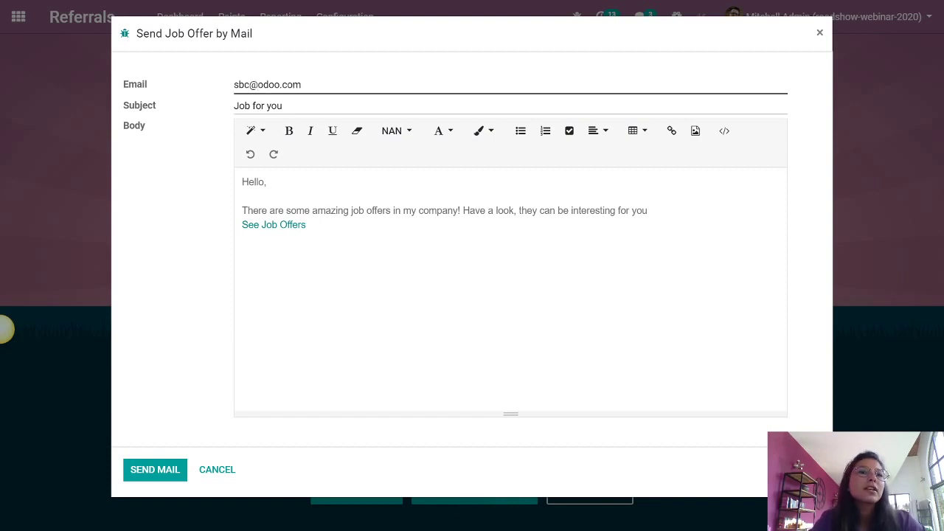
pyautogui.click(294, 224)
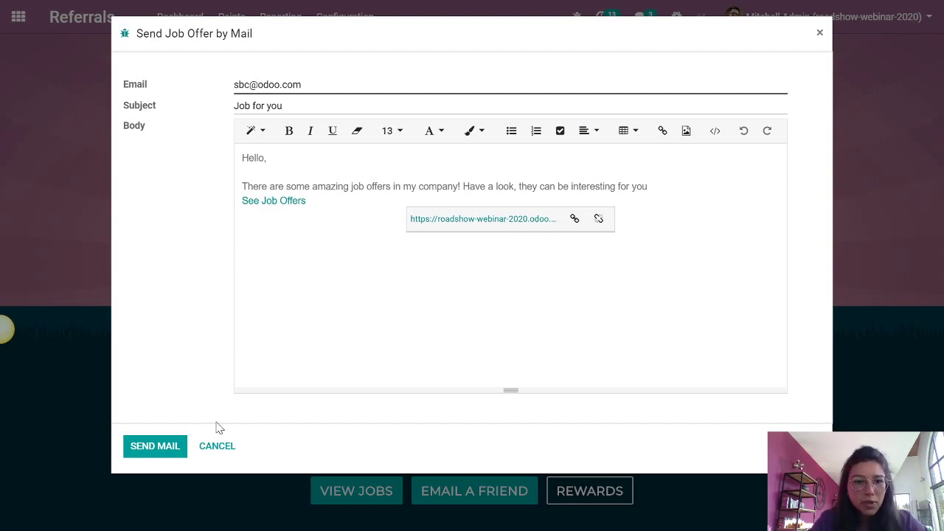
pyautogui.click(152, 447)
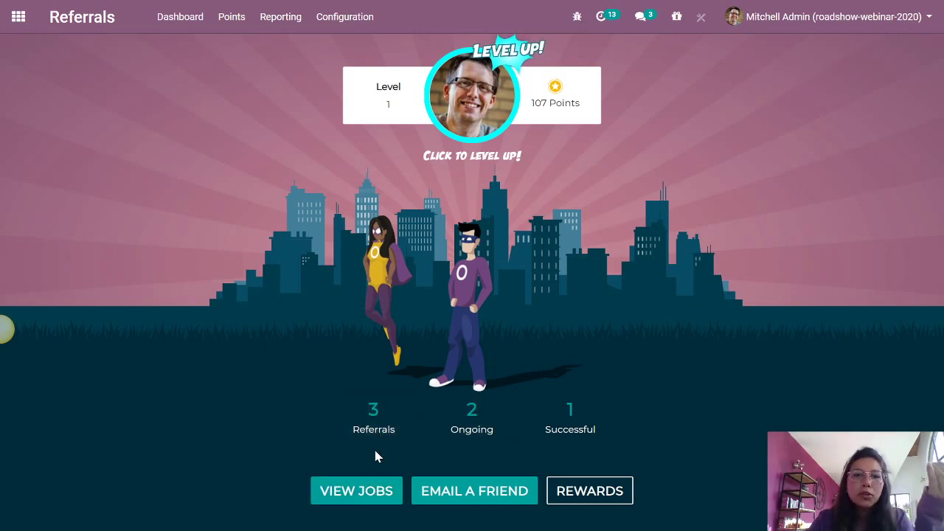
# - Browse the three open job positions, return to the referral dashboard, then switch to Mentimeter
pyautogui.click(353, 492)
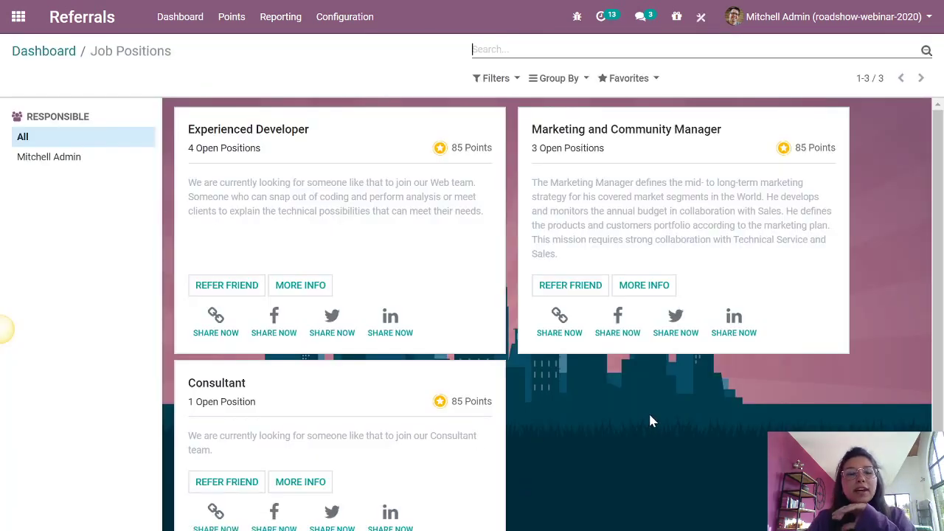
pyautogui.scroll(-2, 648, 410)
pyautogui.scroll(2, 648, 408)
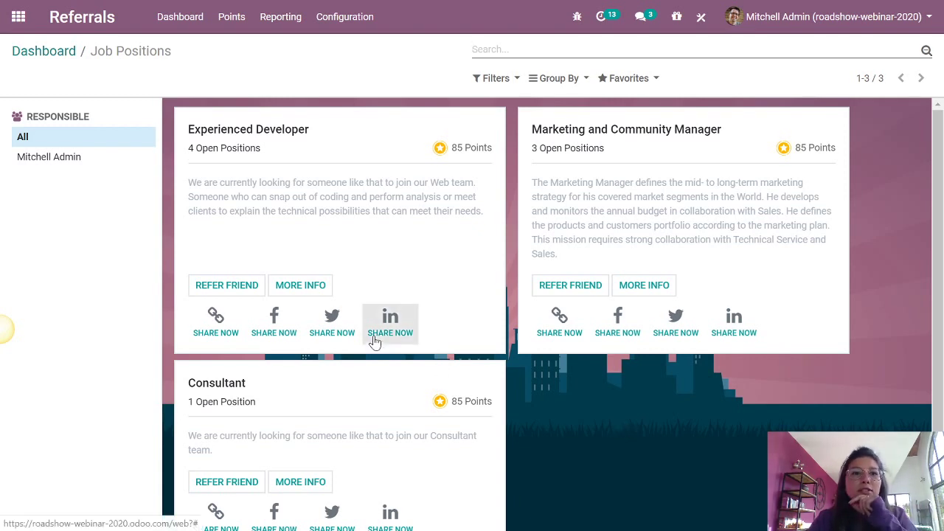
pyautogui.click(56, 52)
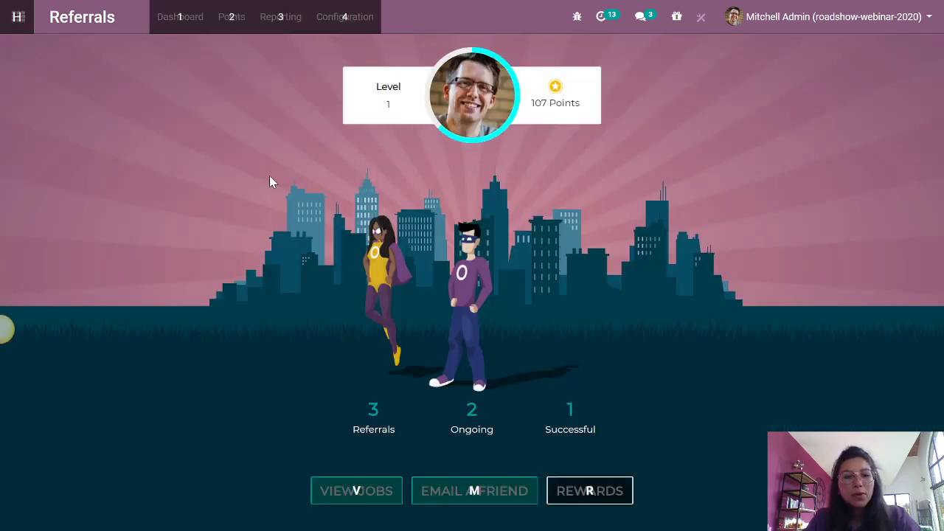
pyautogui.hotkey('alt', 'Tab')
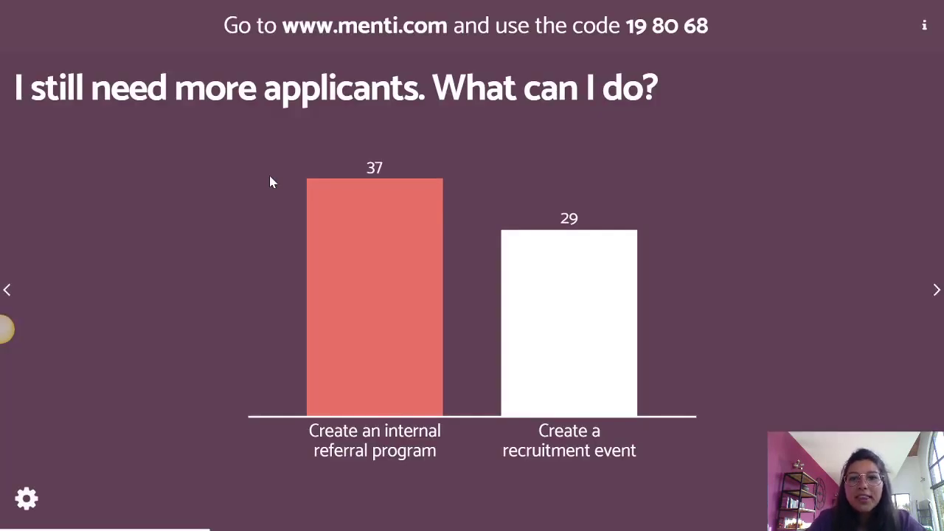
# - Advance Mentimeter to the 'what to do once people apply' poll, then return to Odoo
pyautogui.press('Right')
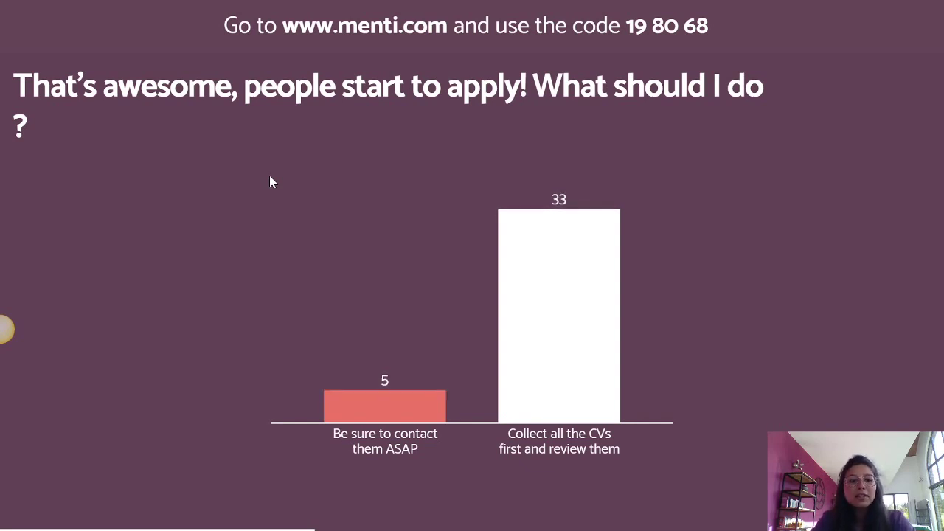
pyautogui.hotkey('alt', 'Tab')
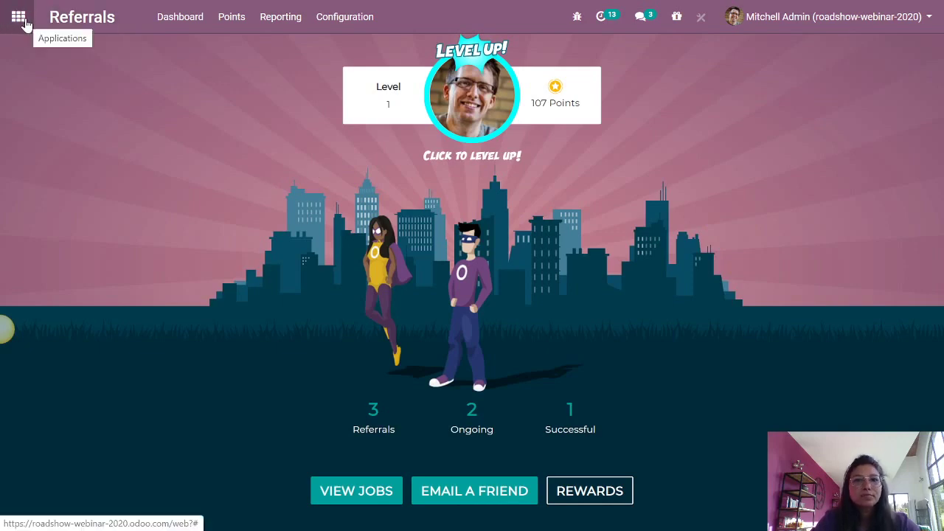
# - Open the Developer job's empty applications pipeline from Recruitment and scroll across its stages
pyautogui.click(19, 18)
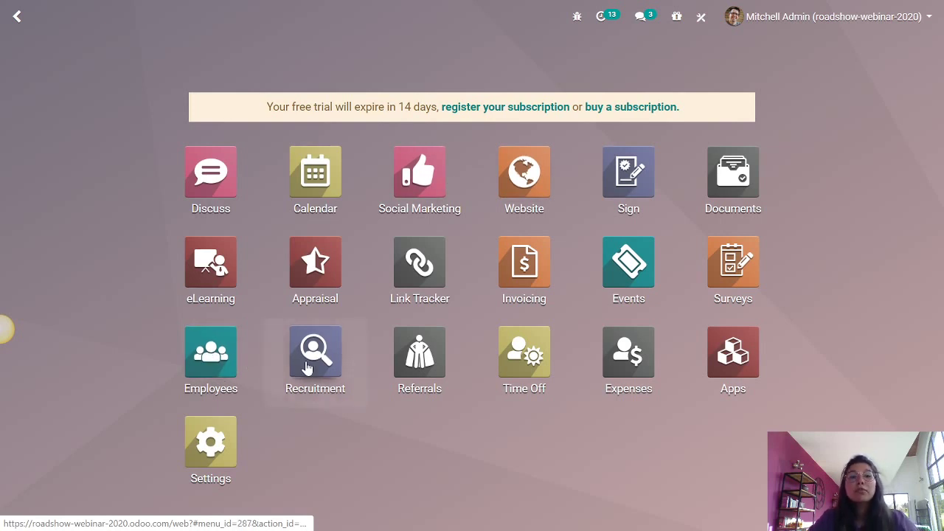
pyautogui.click(308, 367)
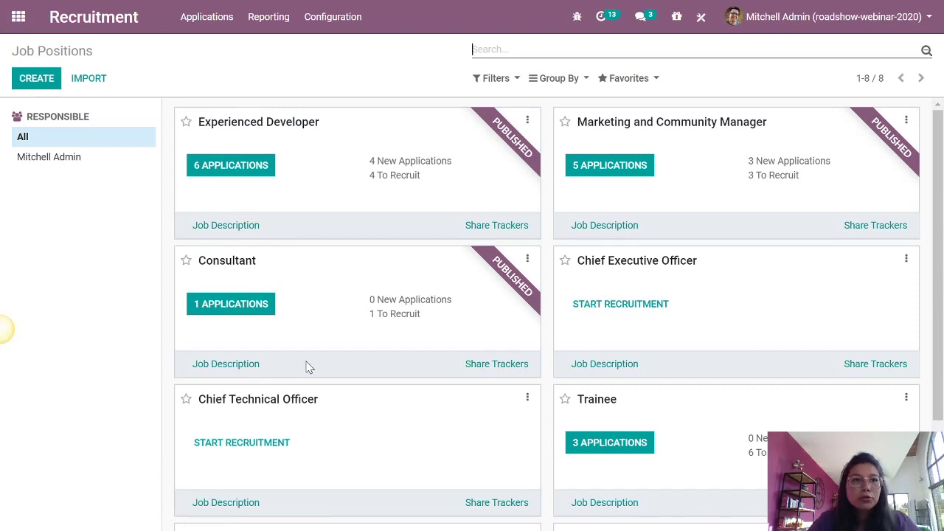
pyautogui.scroll(-4, 306, 354)
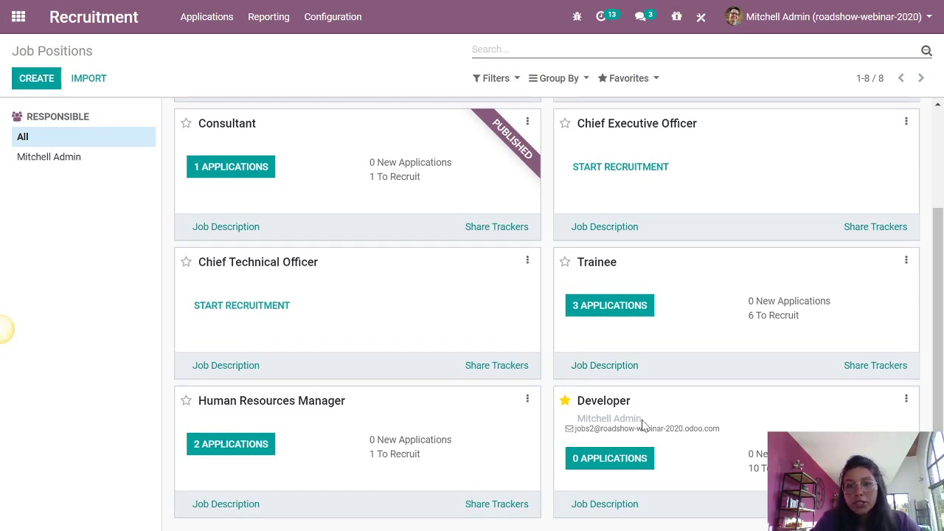
pyautogui.click(615, 461)
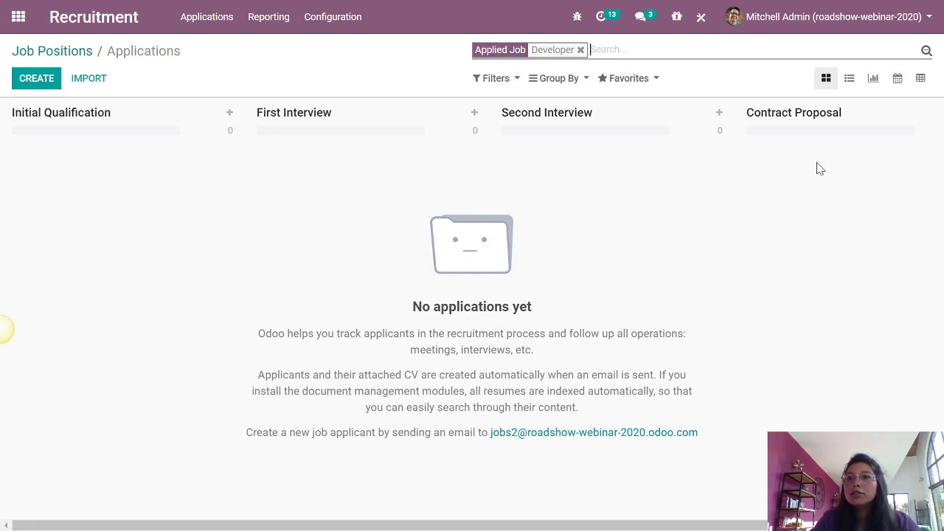
pyautogui.hscroll(5, 819, 295)
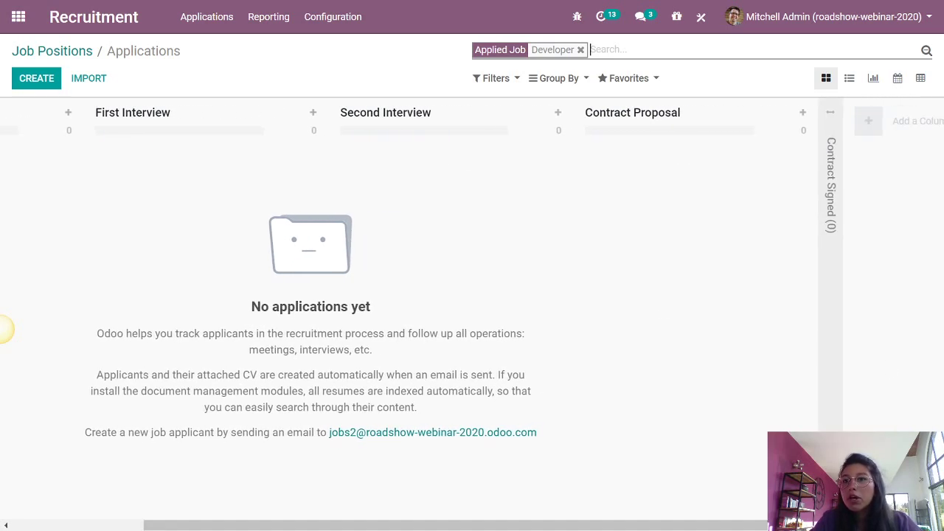
pyautogui.moveTo(827, 526); pyautogui.dragTo(695, 527)
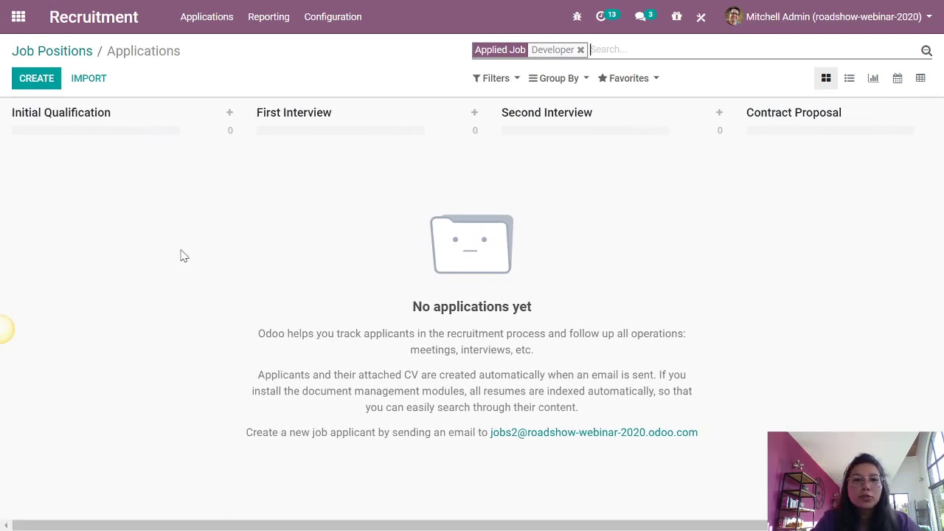
# - Create a new Developer applicant, entering the applicant's name, and save the record
pyautogui.click(40, 82)
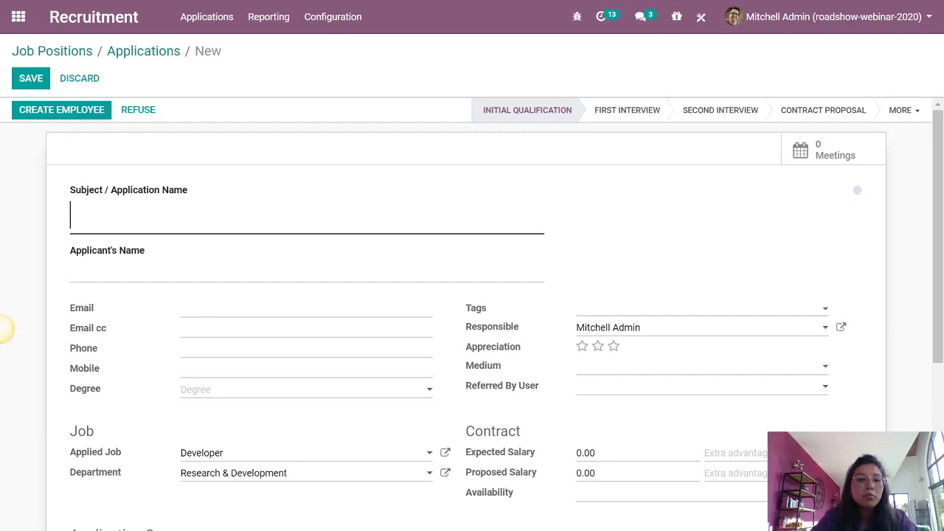
pyautogui.write('David')
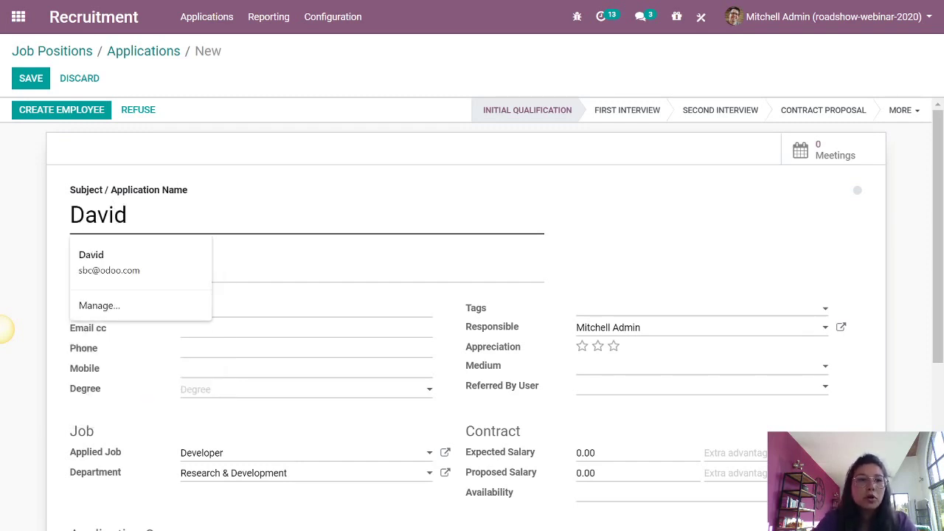
pyautogui.press('Tab')
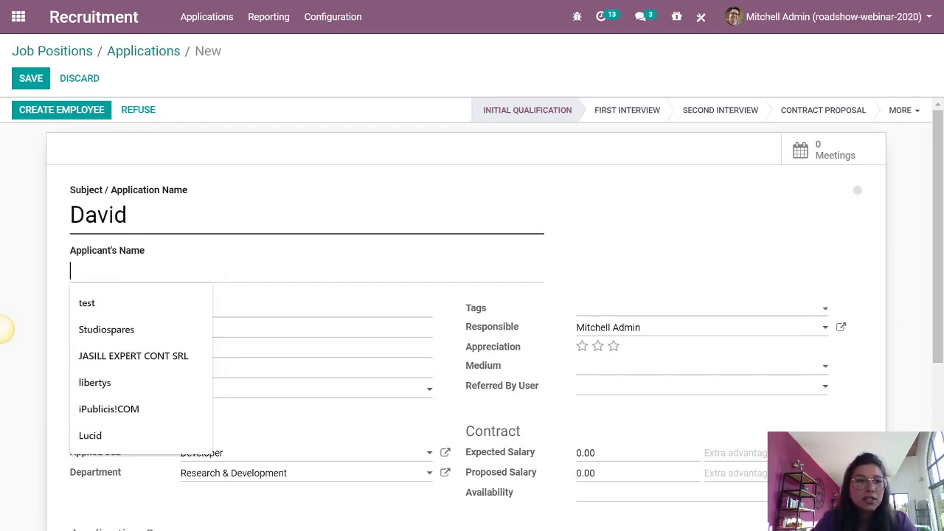
pyautogui.click(583, 283)
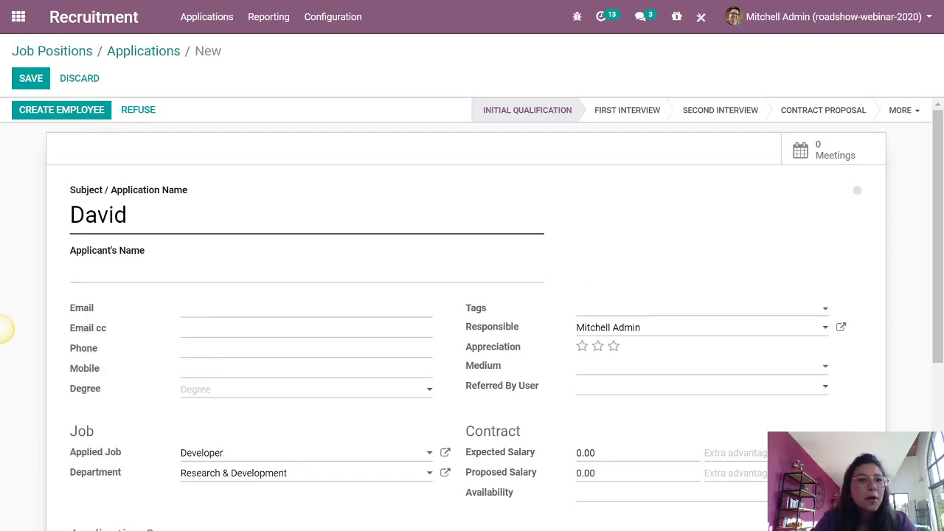
pyautogui.scroll(-1, 492, 313)
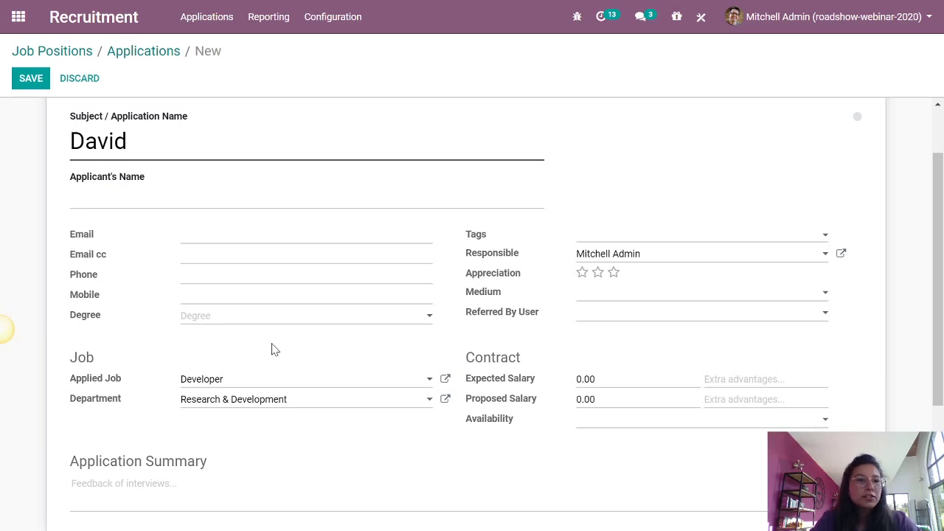
pyautogui.scroll(-2, 274, 345)
pyautogui.scroll(3, 274, 345)
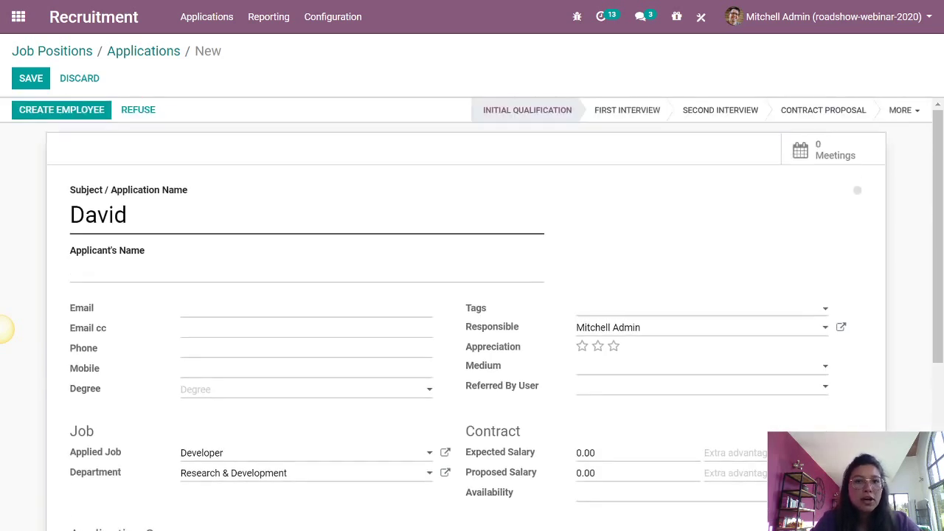
pyautogui.click(33, 81)
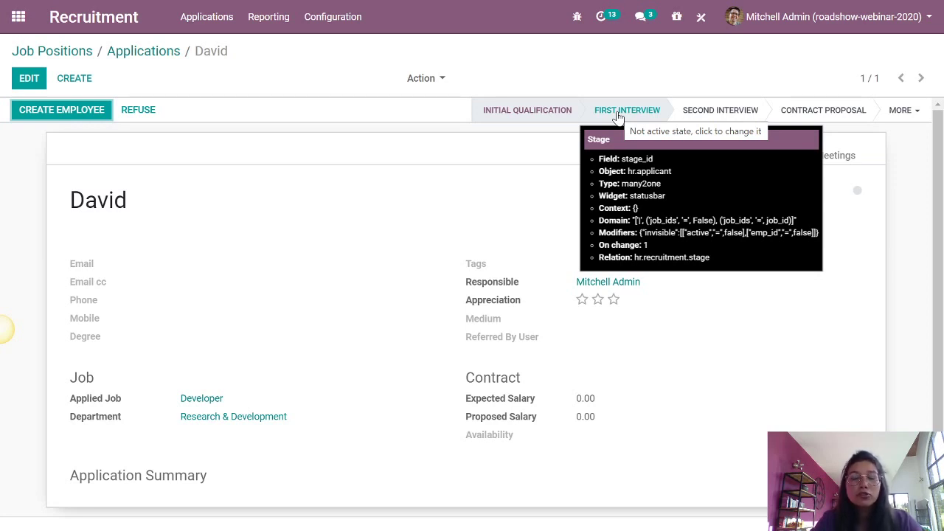
# - Move the applicant to First Interview and review the 'Congratulations!' note in the chatter
pyautogui.click(617, 116)
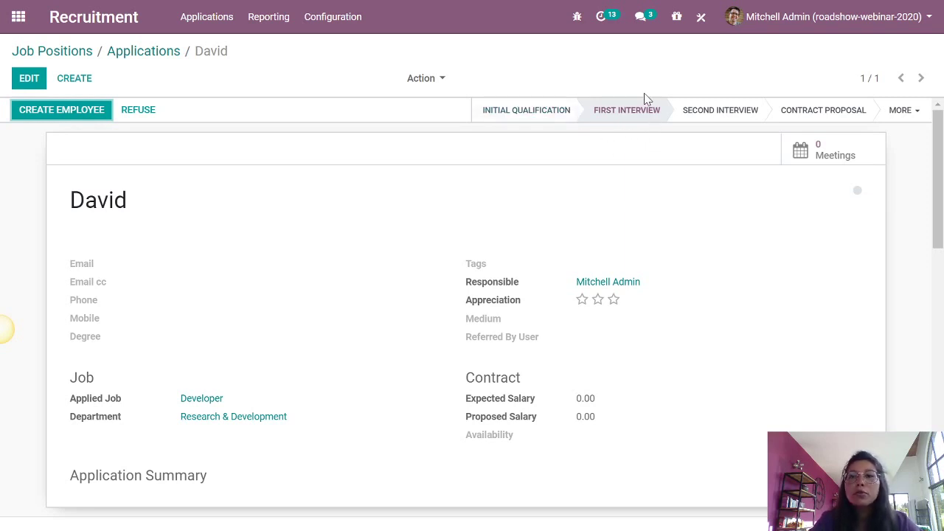
pyautogui.scroll(-3, 659, 140)
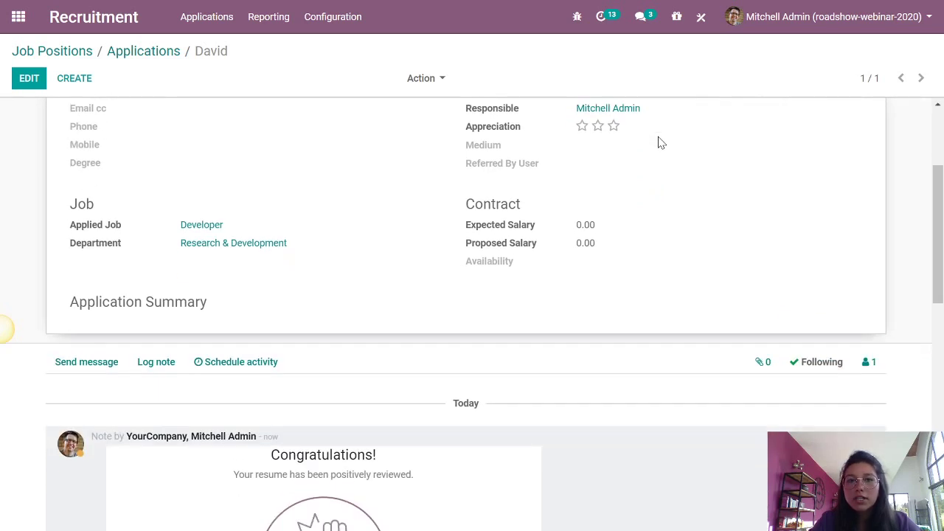
pyautogui.scroll(-1, 659, 142)
pyautogui.scroll(-3, 660, 142)
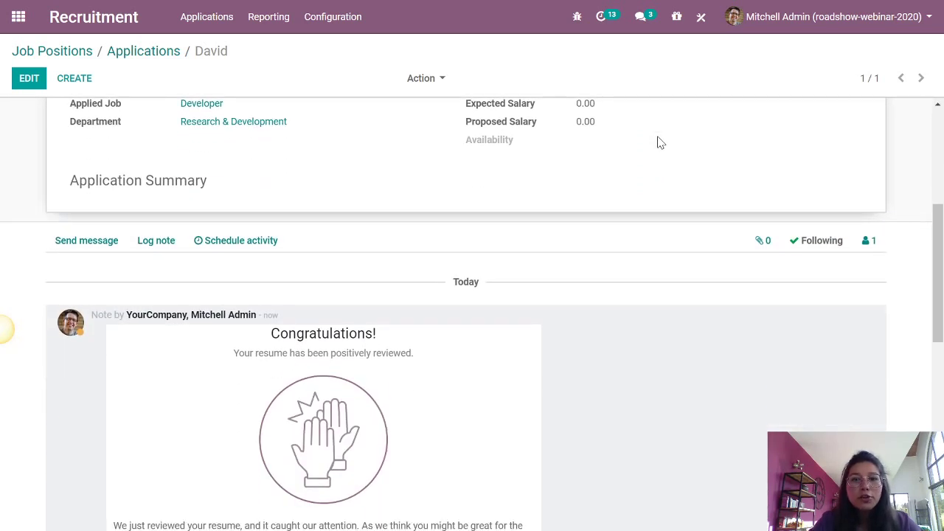
pyautogui.scroll(-1, 660, 142)
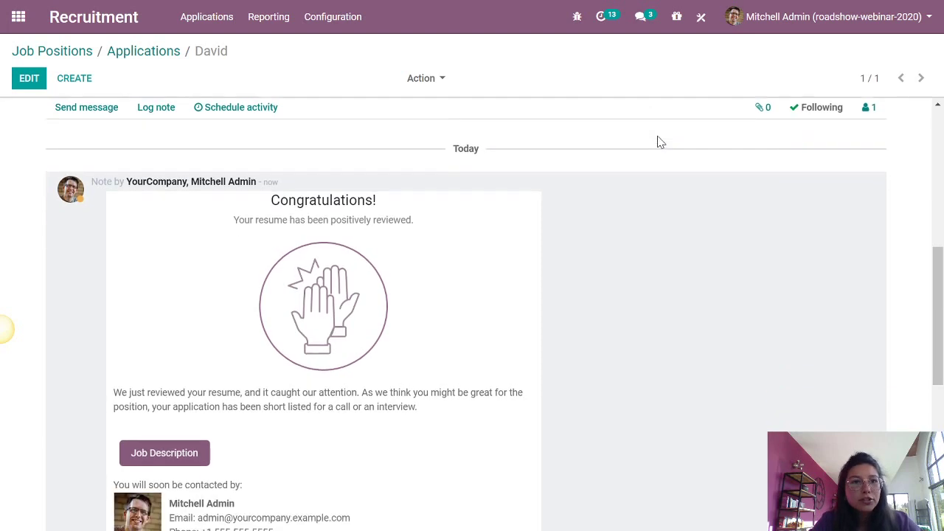
pyautogui.moveTo(936, 271)
pyautogui.mouseDown()
pyautogui.moveTo(939, 294)
pyautogui.moveTo(940, 283)
pyautogui.mouseUp()
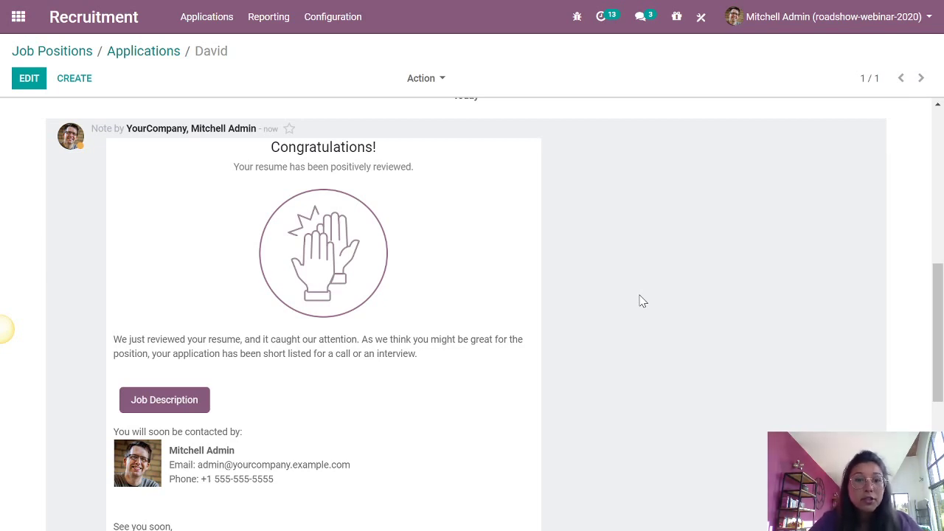
pyautogui.scroll(10, 640, 301)
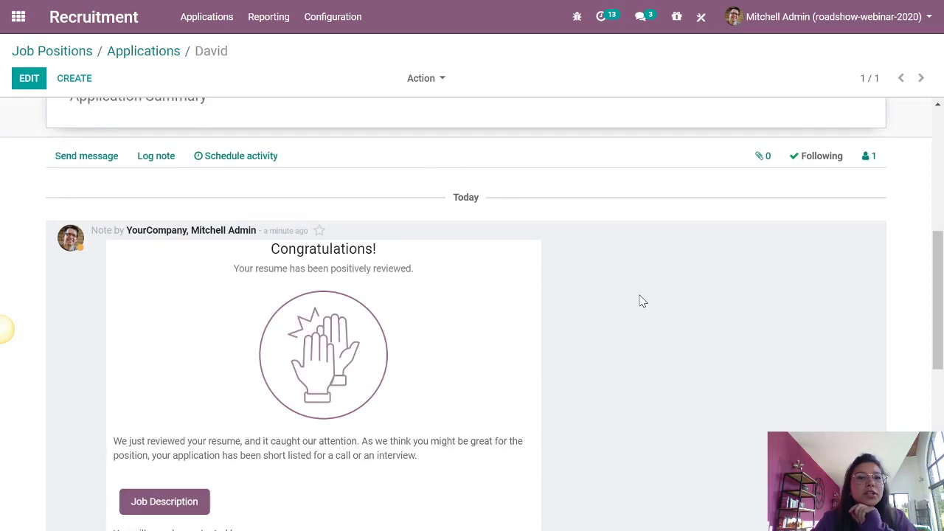
pyautogui.scroll(1, 640, 301)
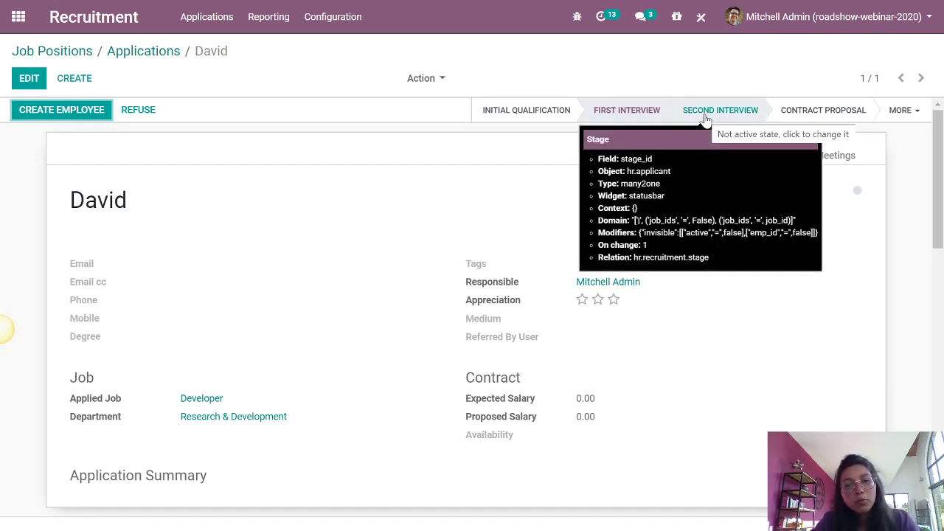
# - Advance the applicant to the Second Interview stage
pyautogui.click(705, 112)
pyautogui.scroll(-8, 706, 293)
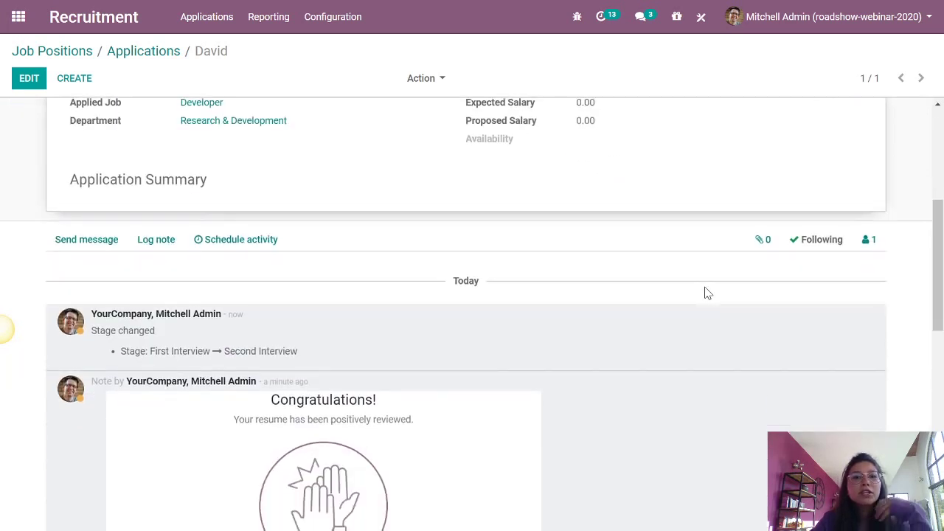
pyautogui.scroll(6, 706, 293)
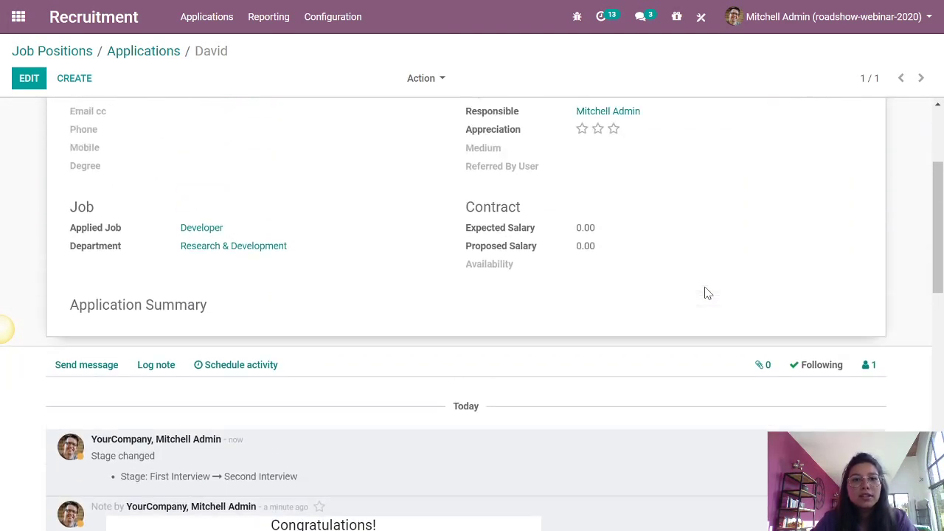
pyautogui.scroll(1, 705, 293)
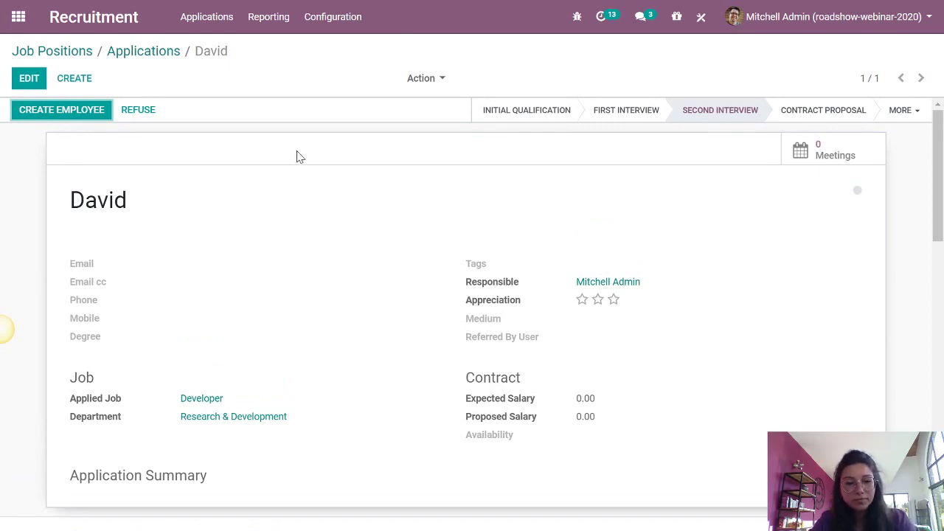
# - Leave the application for the Job Positions list and return to the apps home screen
pyautogui.press('alt')
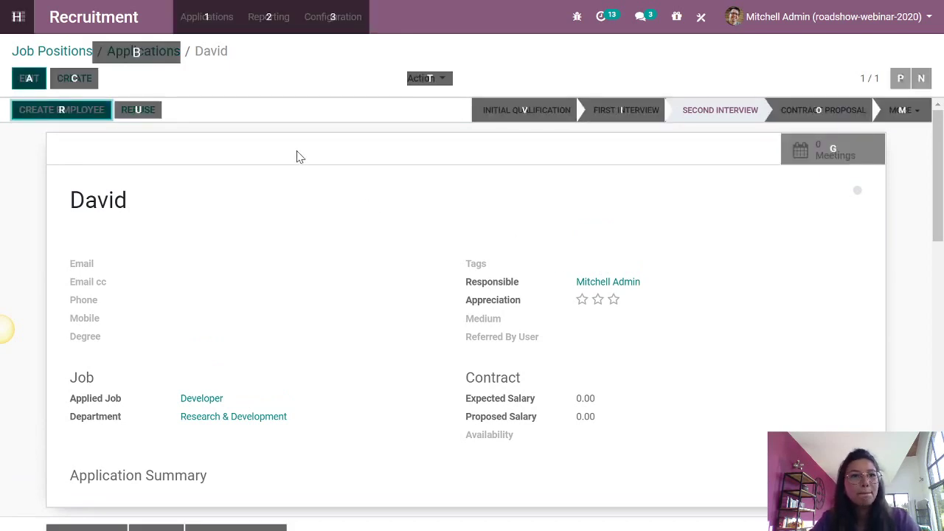
pyautogui.click(49, 51)
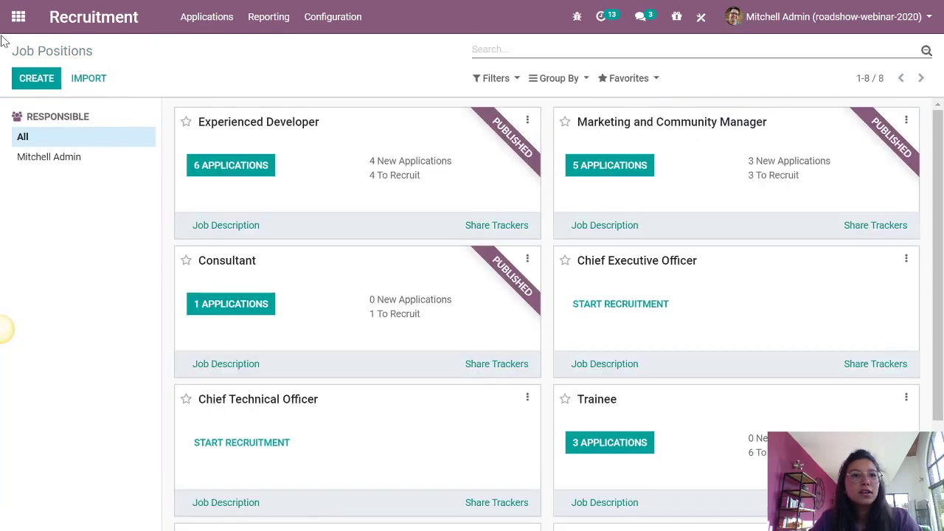
pyautogui.click(15, 19)
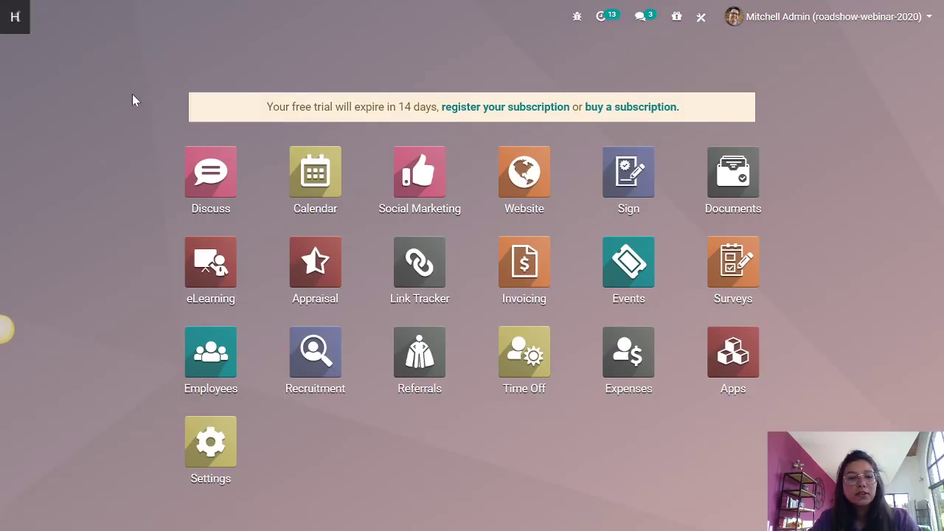
# - Switch to the Mentimeter window and advance to the salary question slide
pyautogui.press('super+Tab')
pyautogui.press('Right')
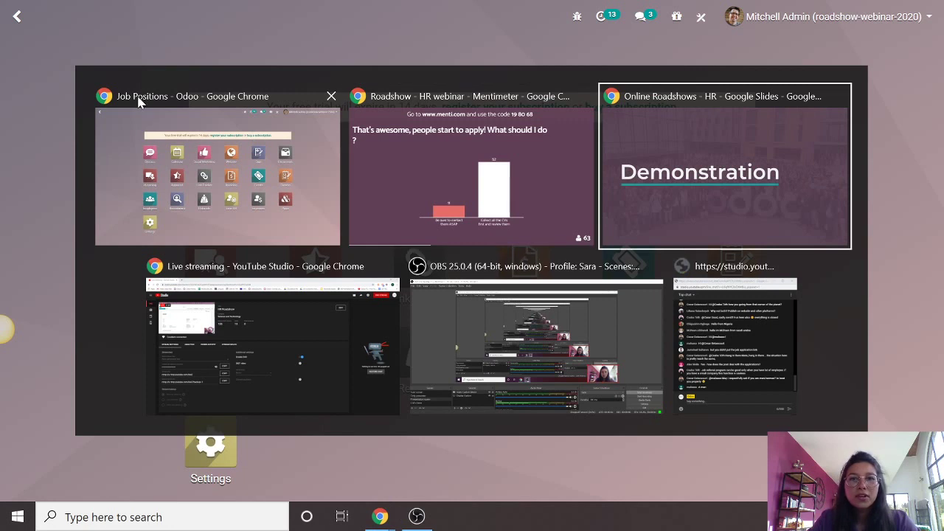
pyautogui.press('Right')
pyautogui.press('Right')
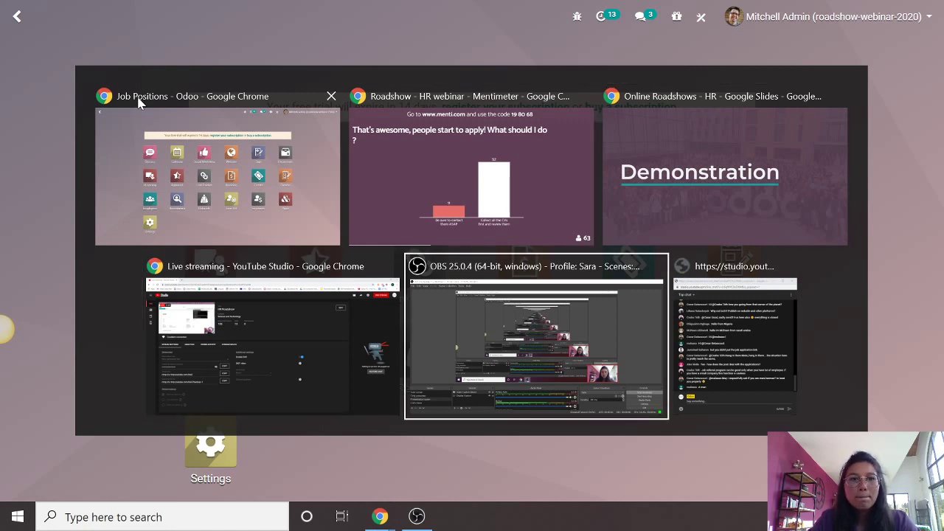
pyautogui.press('Right')
pyautogui.press('Right')
pyautogui.press('Right')
pyautogui.press('Return')
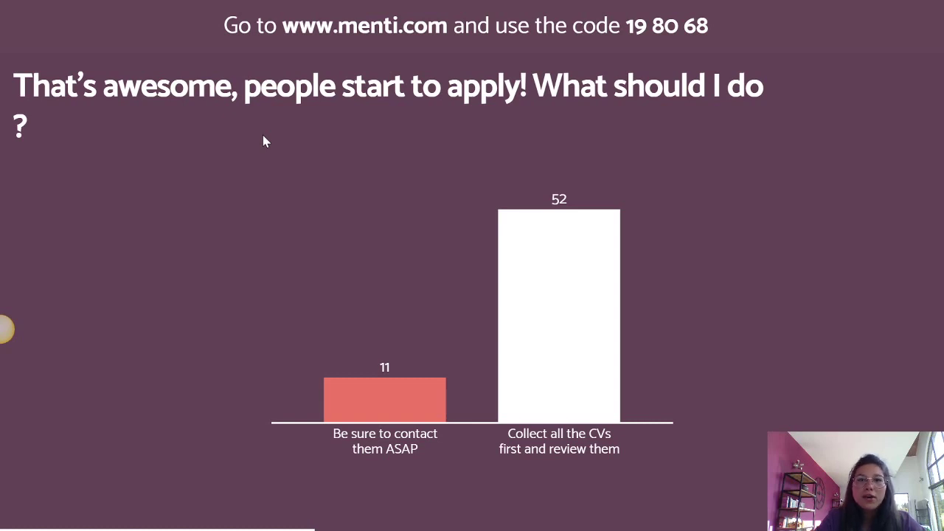
pyautogui.press('Right')
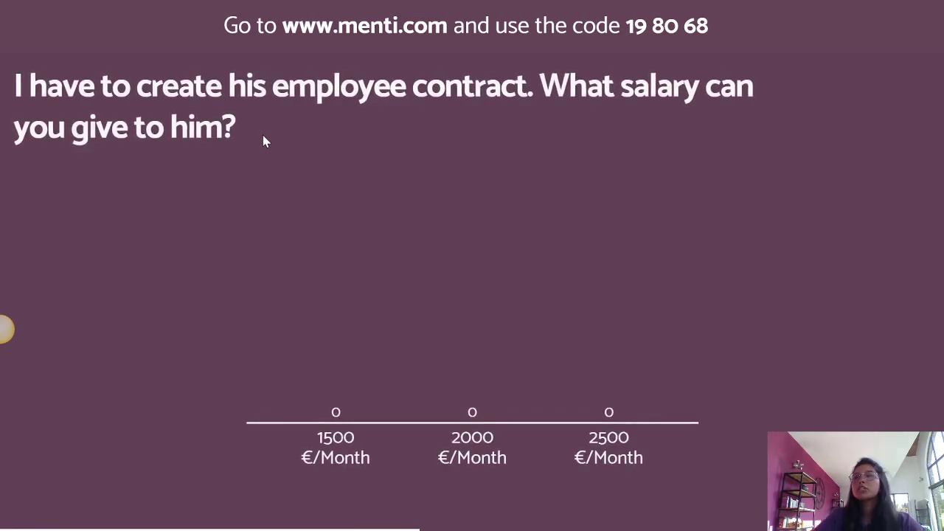
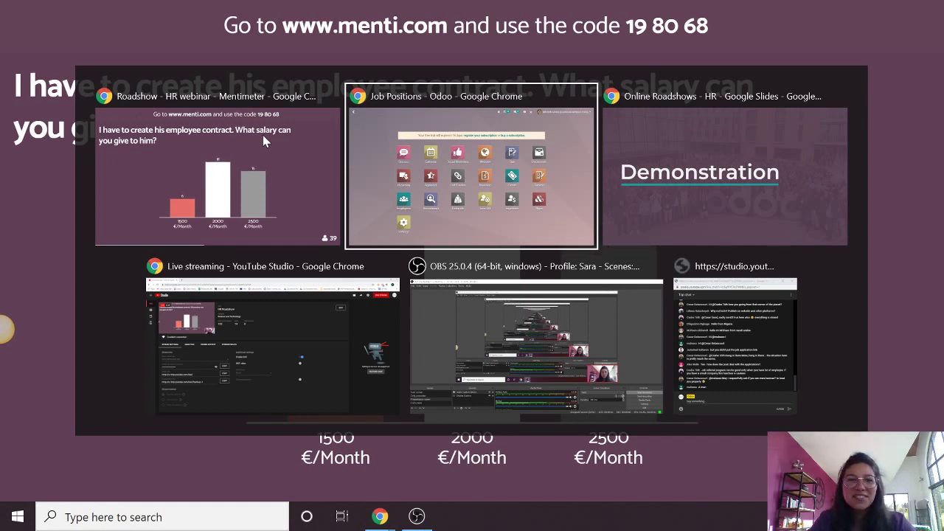
# - Bring the Odoo browser window with the apps home screen back to the front
pyautogui.press('alt')
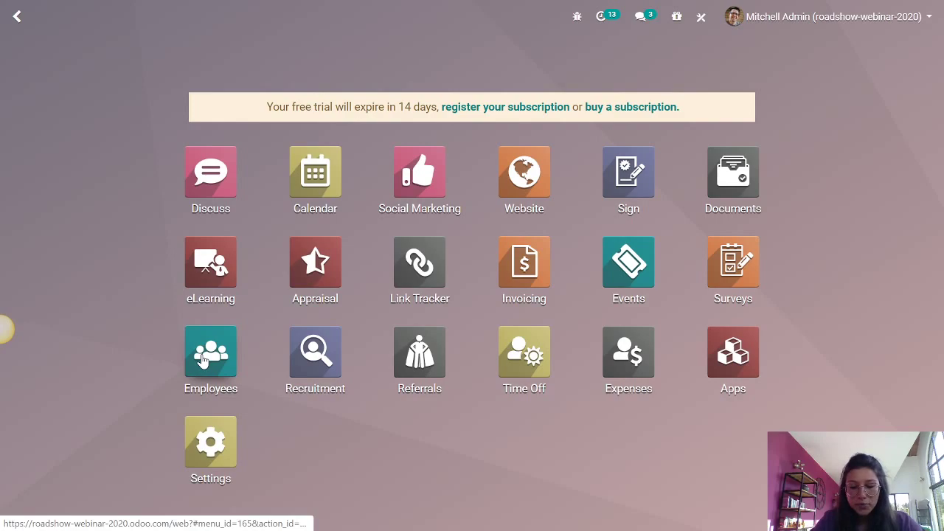
# - Open the Employees app and list all 20 employees across every department
pyautogui.click(195, 376)
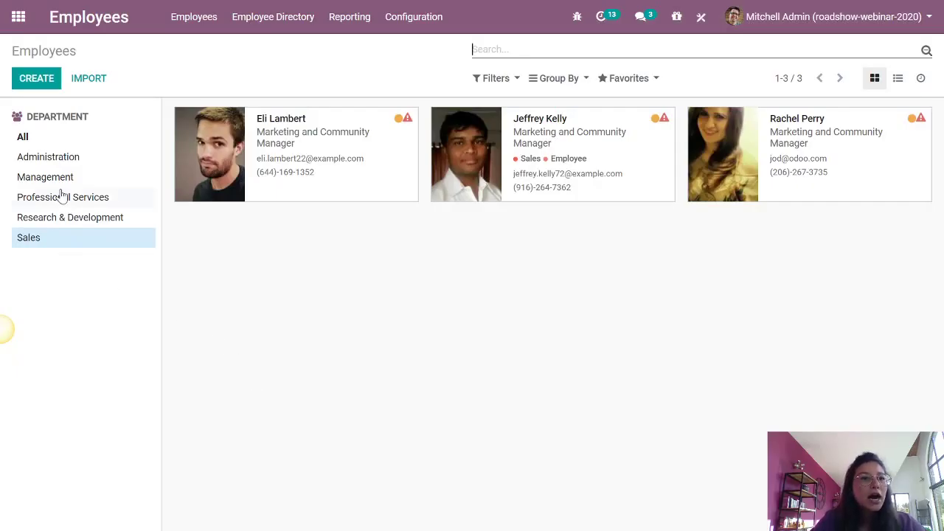
pyautogui.click(59, 143)
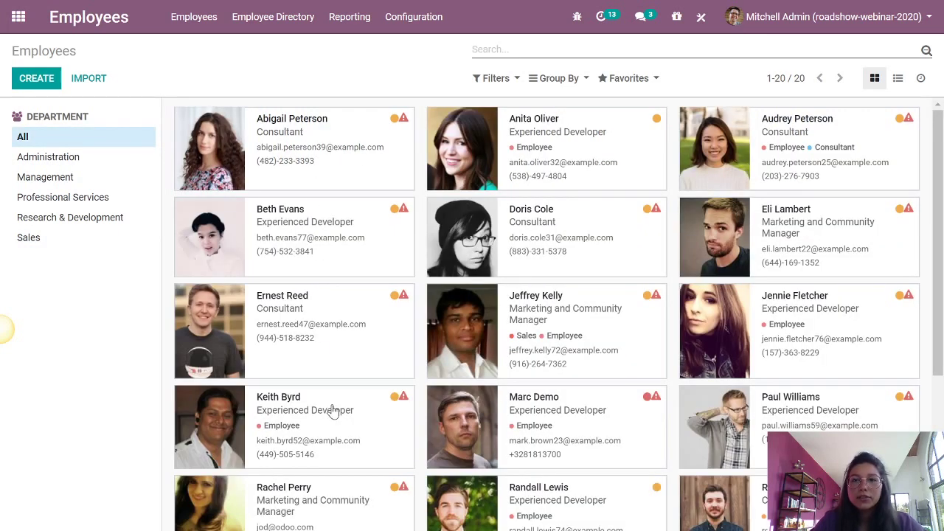
pyautogui.scroll(-1, 940, 252)
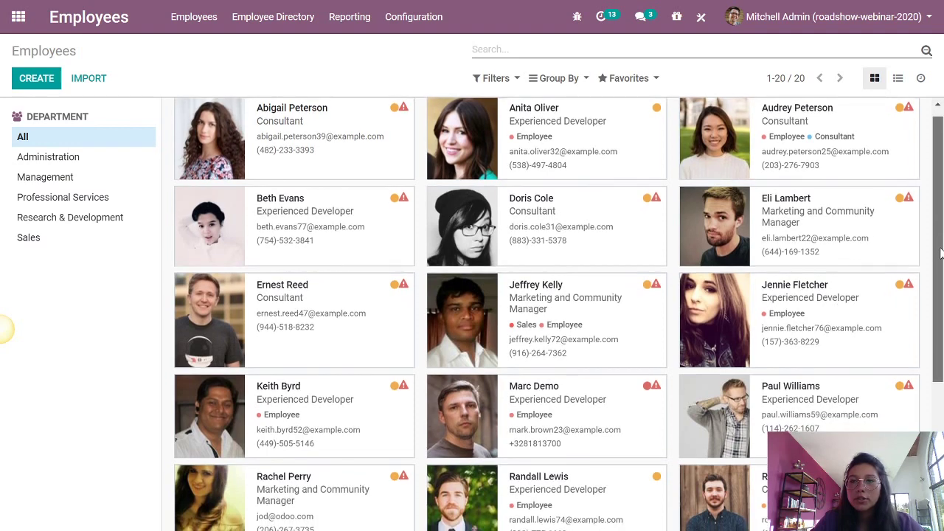
pyautogui.scroll(1, 940, 253)
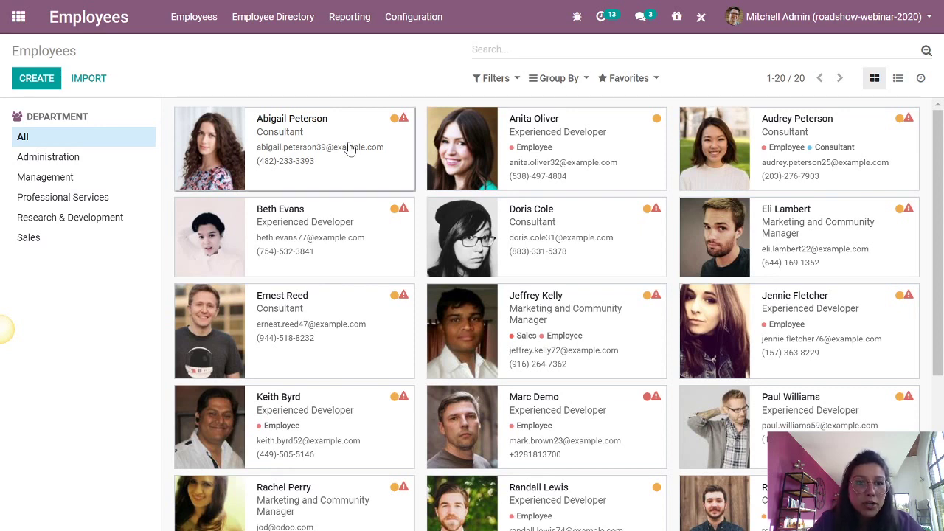
# - Open the first employee's record and review her Consultant, Professional Services work details
pyautogui.click(348, 148)
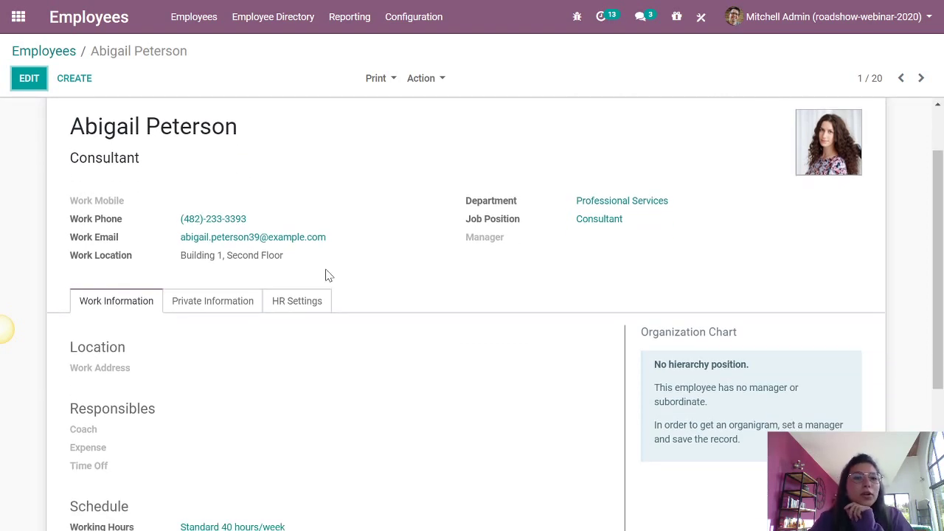
pyautogui.scroll(-2, 398, 273)
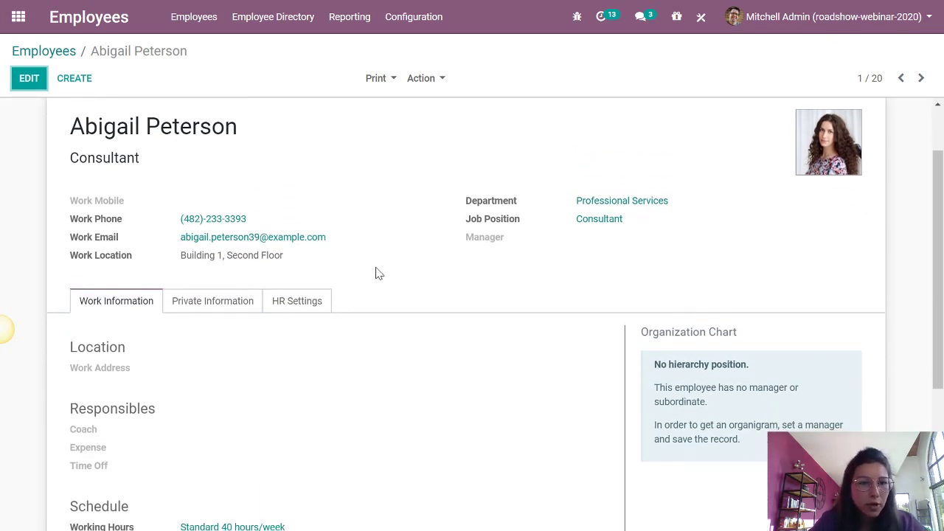
pyautogui.scroll(2, 487, 187)
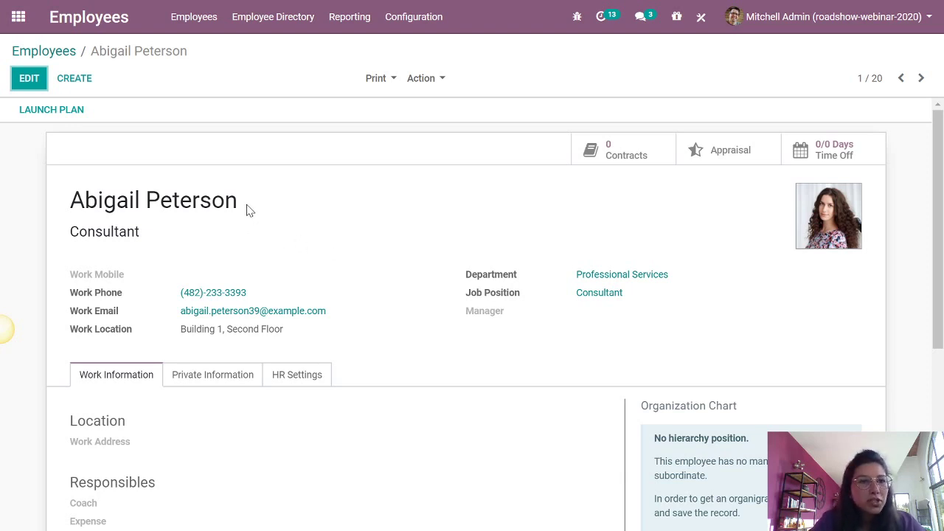
pyautogui.scroll(-1, 119, 275)
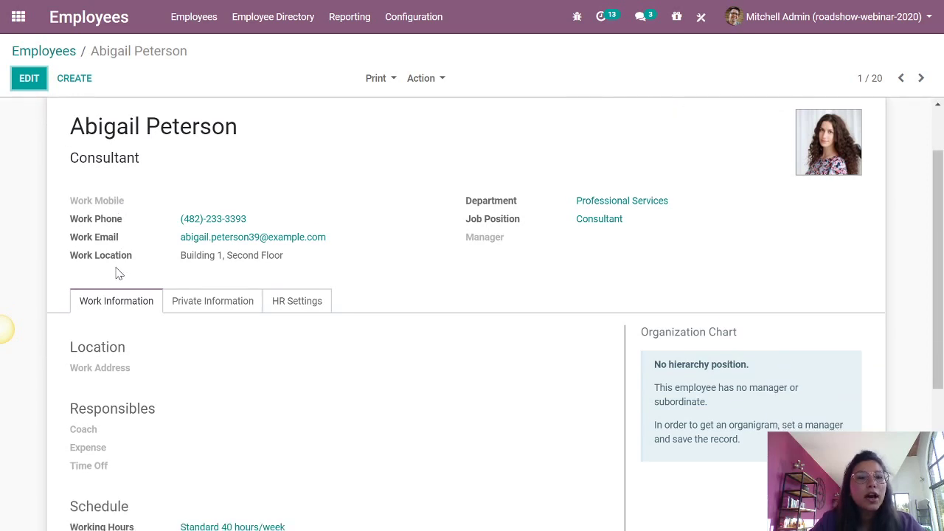
pyautogui.moveTo(107, 206)
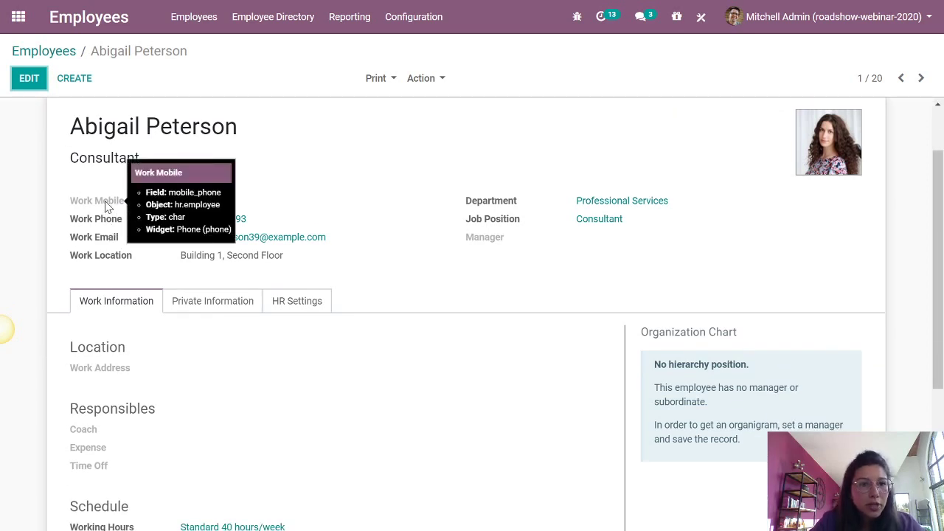
pyautogui.scroll(-1, 124, 268)
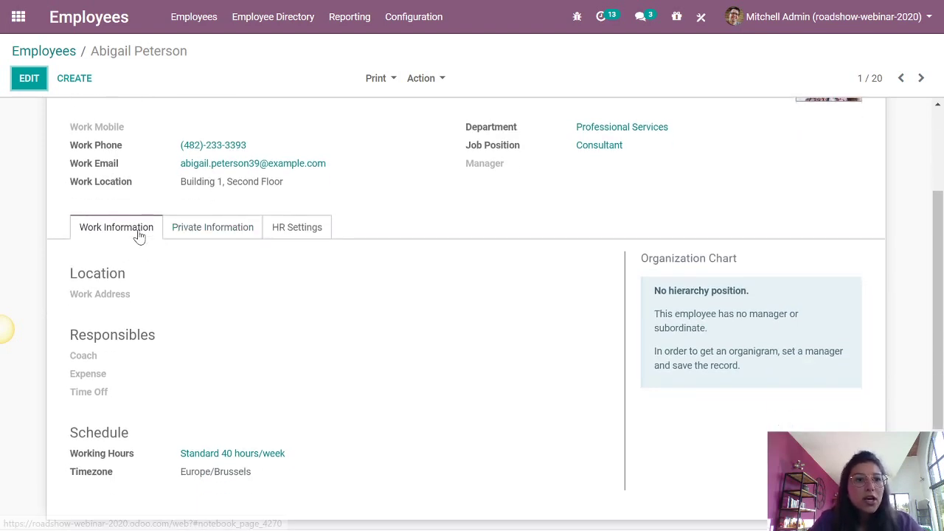
pyautogui.click(190, 230)
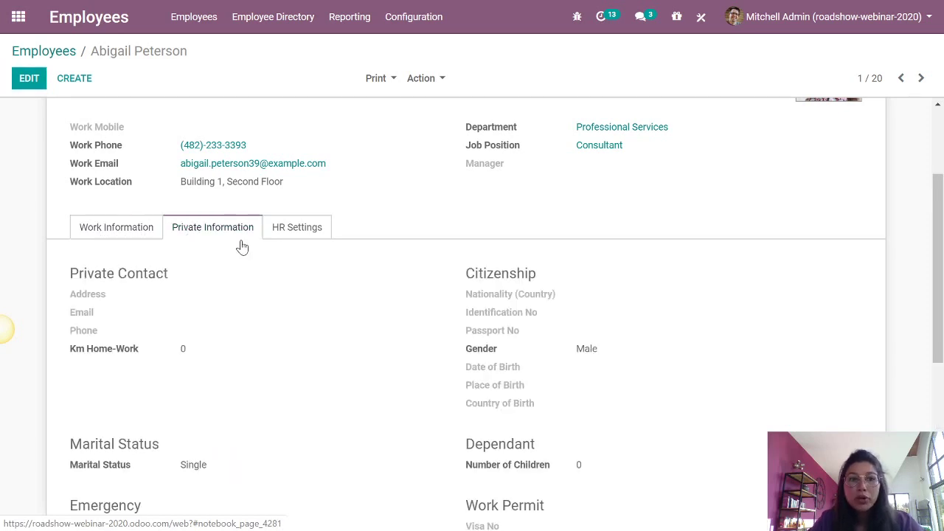
pyautogui.scroll(-1, 274, 261)
pyautogui.scroll(-1, 275, 261)
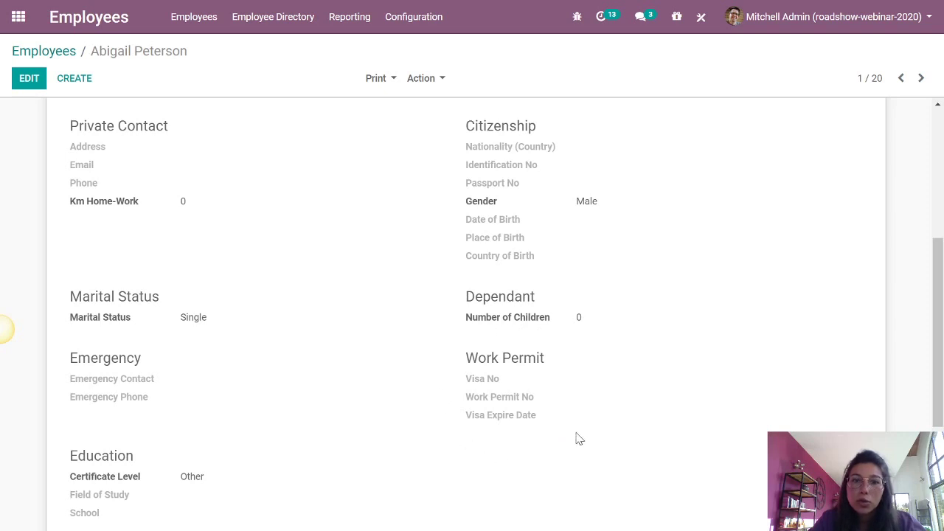
pyautogui.scroll(4, 432, 415)
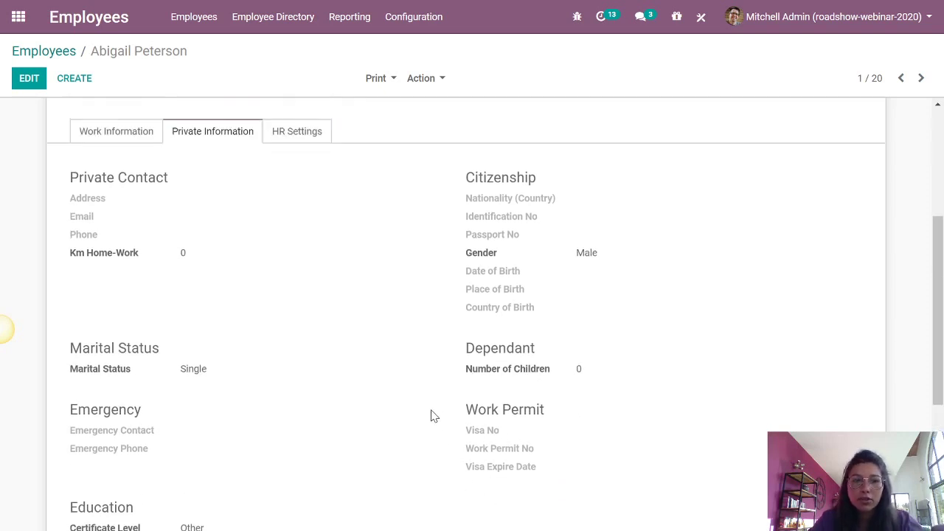
pyautogui.click(302, 379)
pyautogui.scroll(-3, 449, 362)
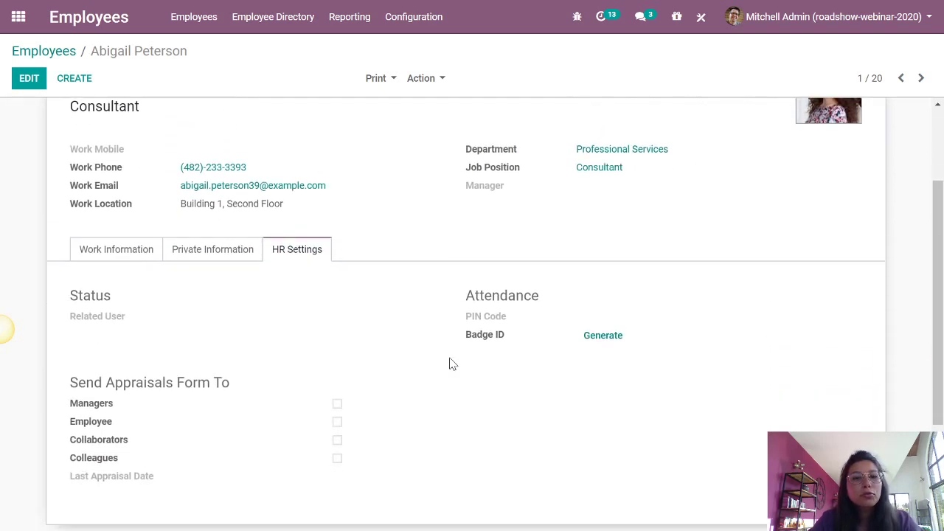
pyautogui.scroll(1, 444, 348)
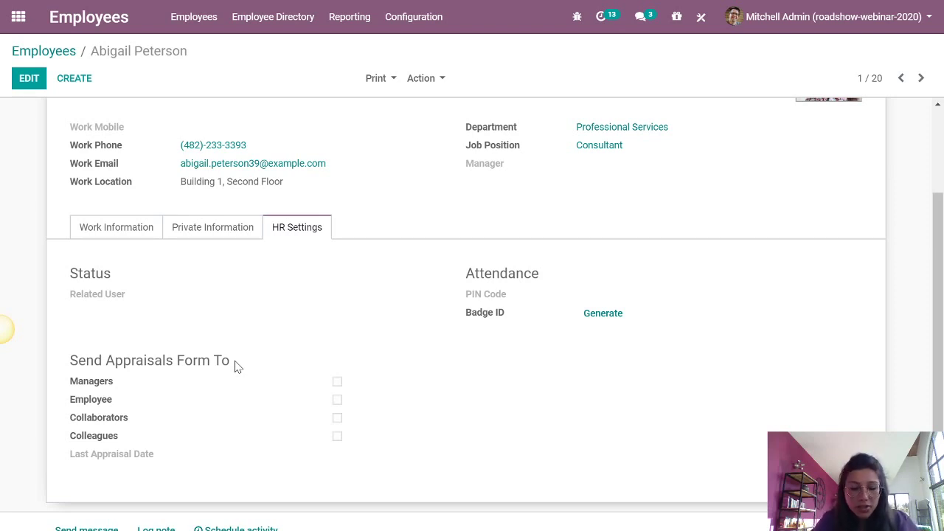
pyautogui.scroll(2, 281, 349)
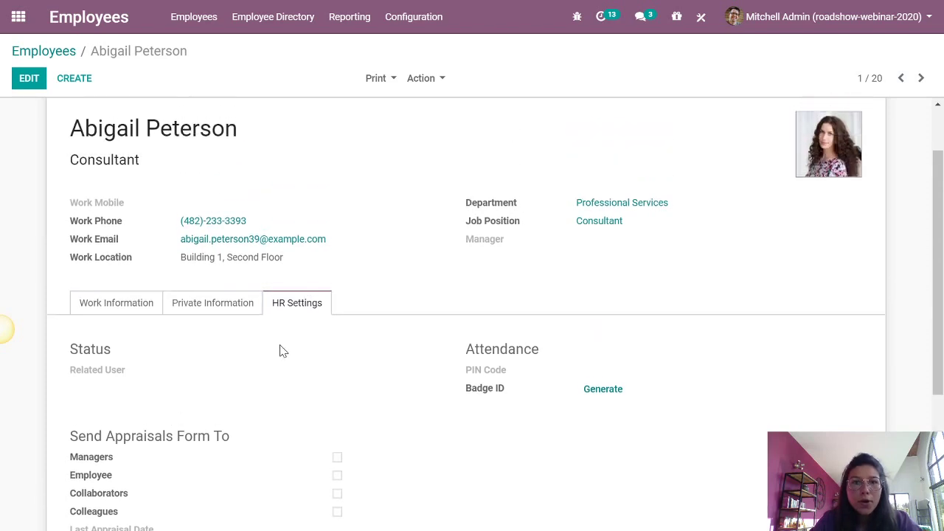
pyautogui.click(116, 374)
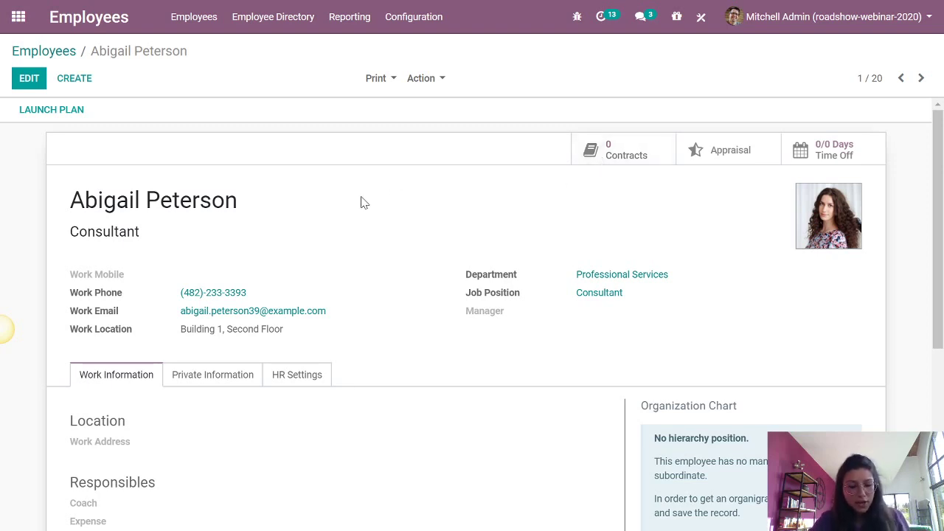
# - Return to the full employee list, then switch to the Mentimeter salary poll
pyautogui.click(47, 59)
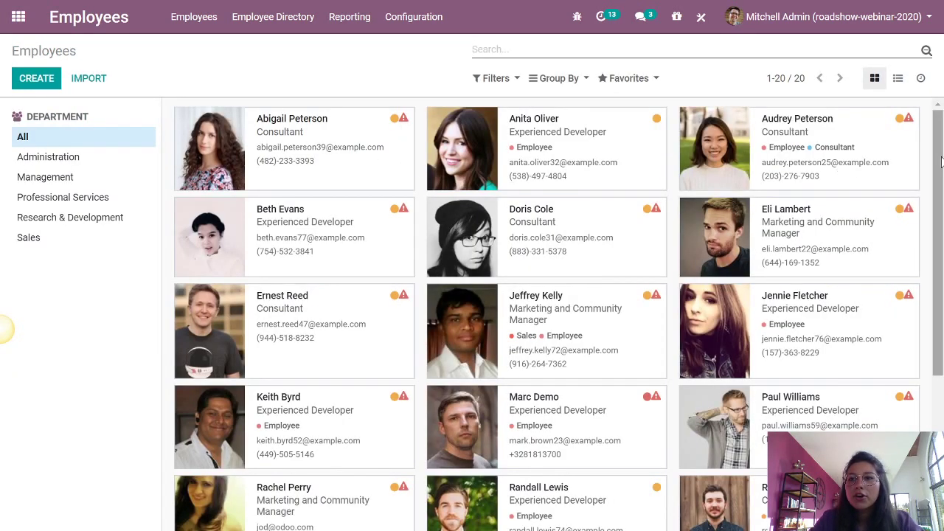
pyautogui.scroll(-3, 940, 161)
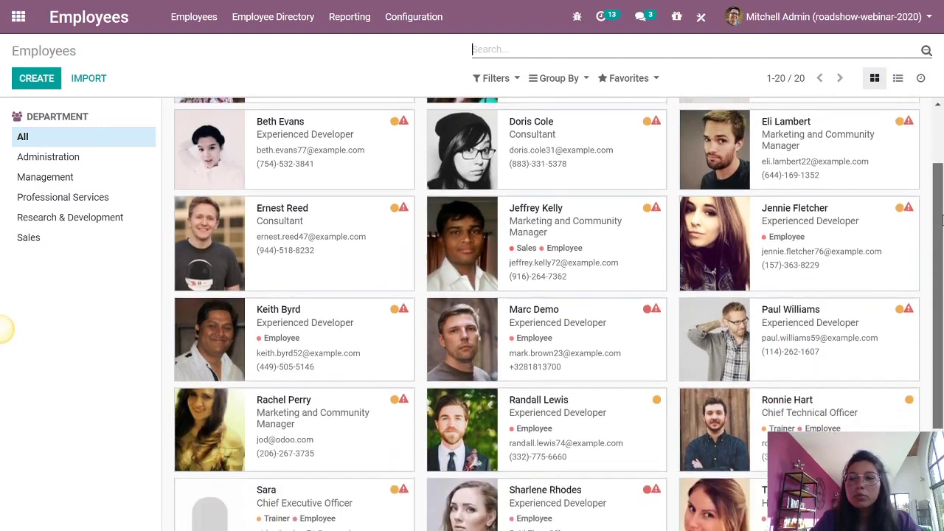
pyautogui.scroll(3, 546, 313)
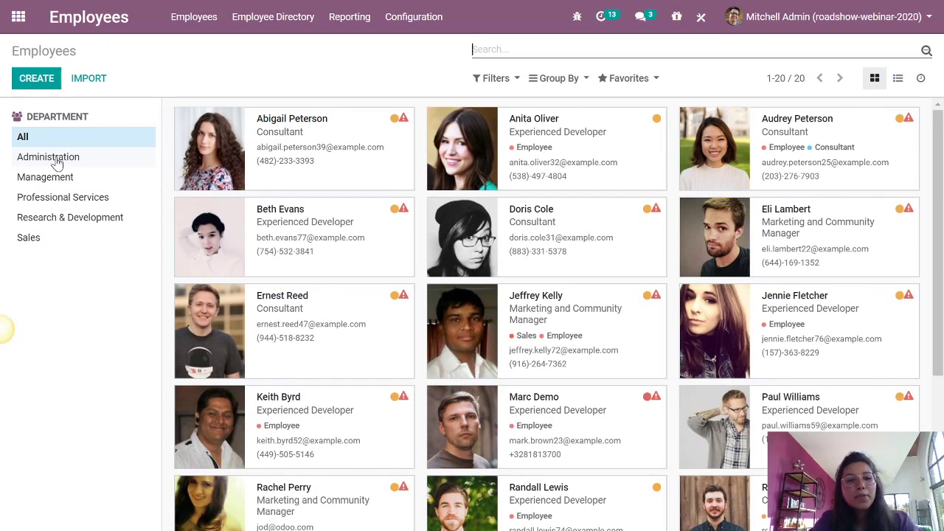
pyautogui.hotkey('alt', 'Tab')
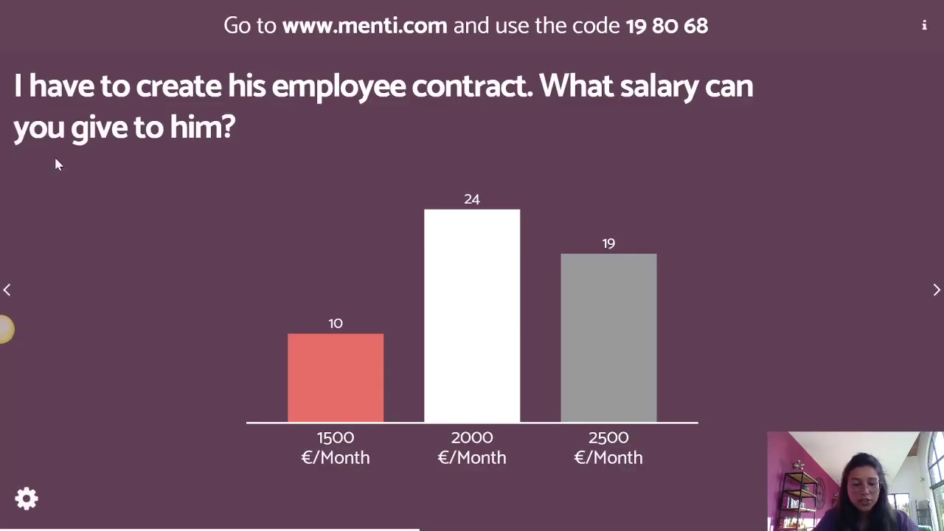
# - Advance to the new-employee priority poll question, then return to the Odoo employee list
pyautogui.press('Right')
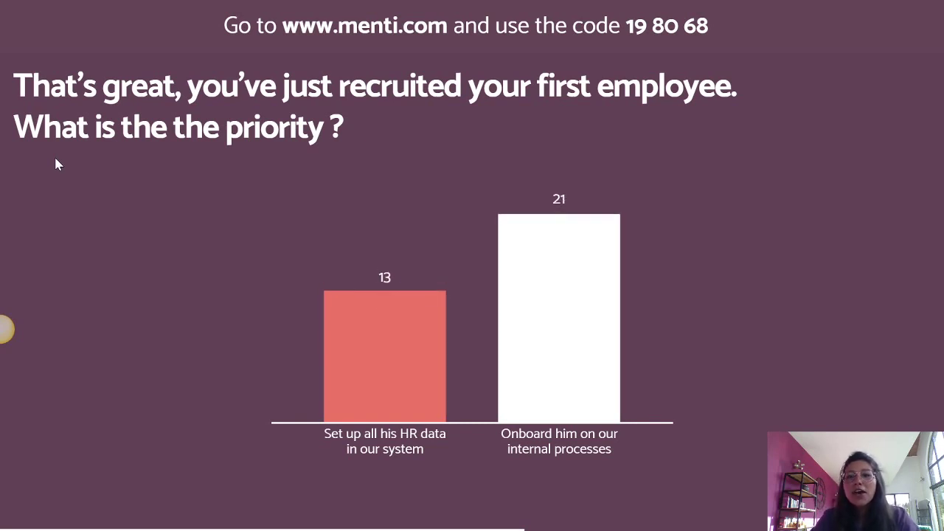
pyautogui.hotkey('alt', 'Tab')
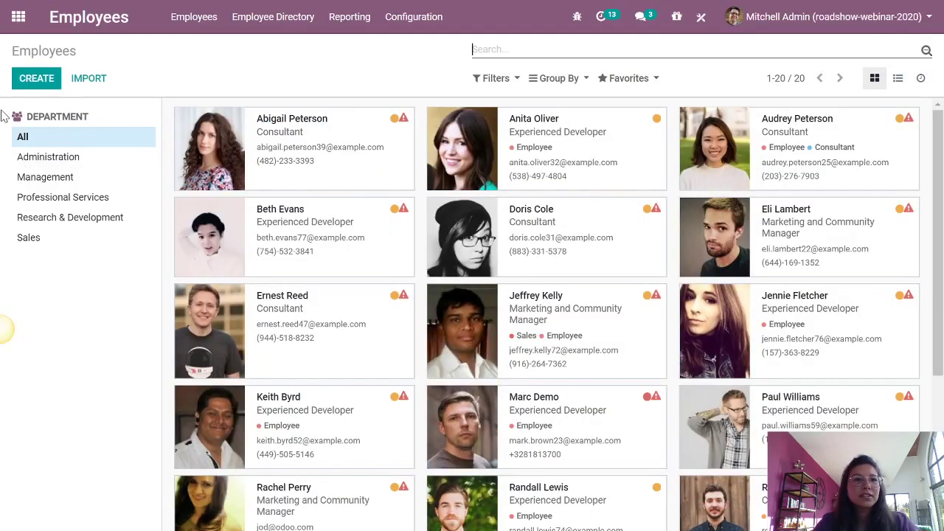
# - In Recruitment, open the Developer position's 2 applications and select the applicant's card
pyautogui.click(18, 16)
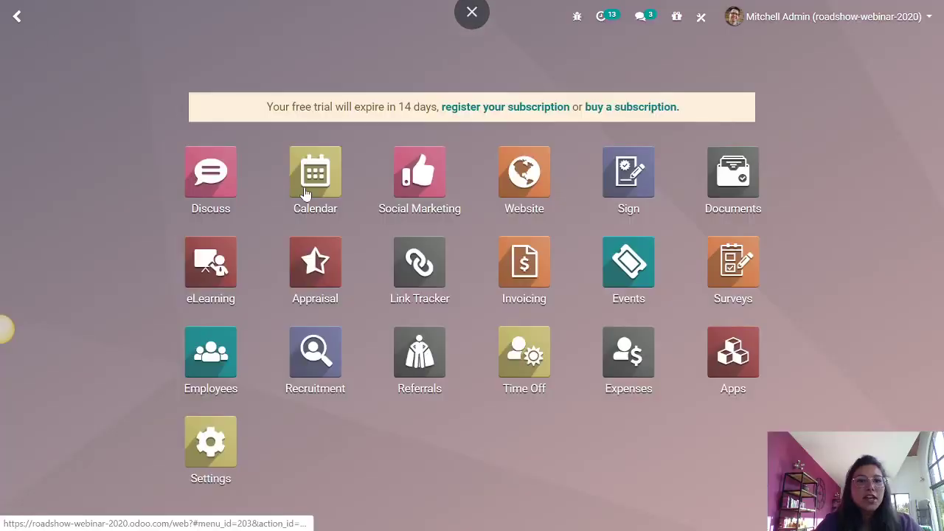
pyautogui.click(321, 370)
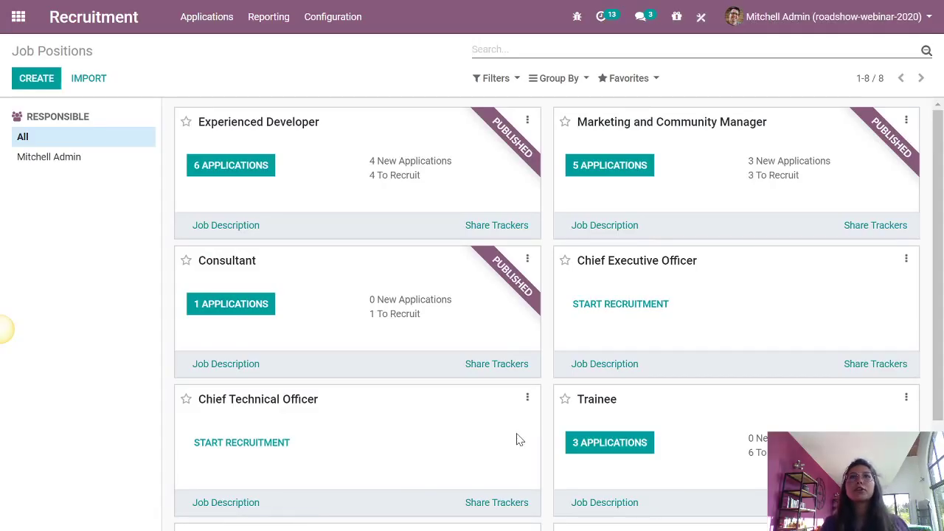
pyautogui.scroll(-2, 513, 437)
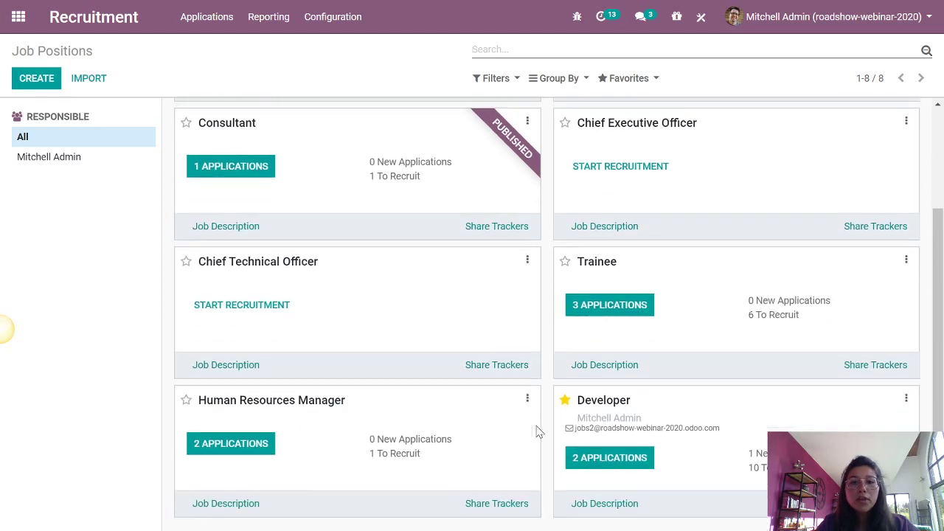
pyautogui.click(634, 458)
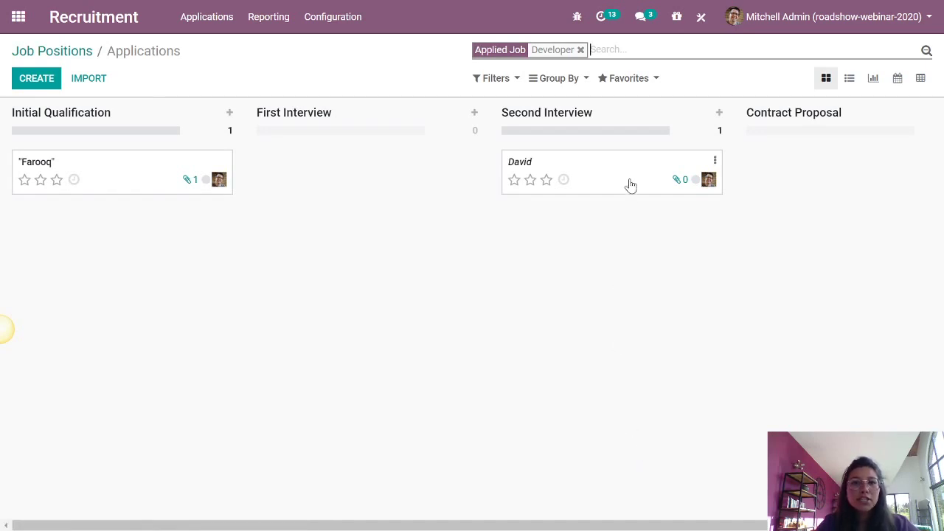
pyautogui.click(628, 177)
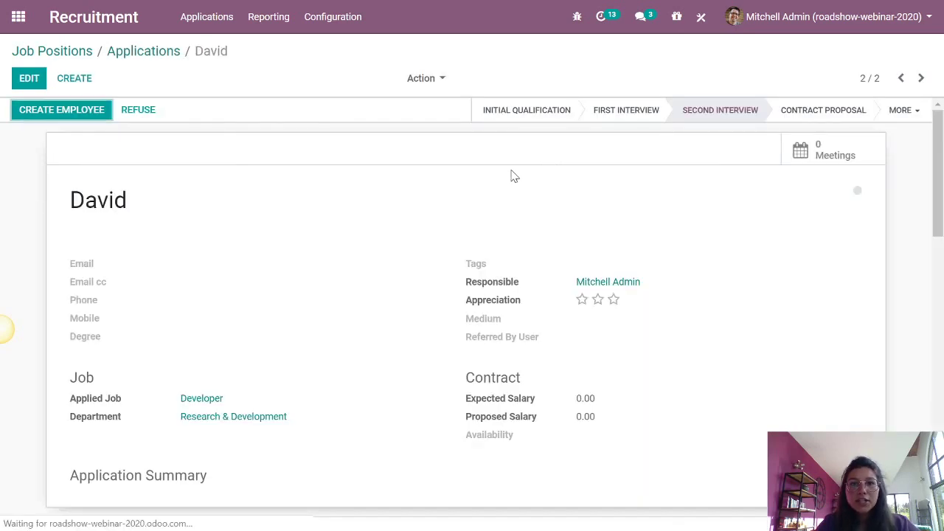
# - Try converting the applicant to an employee, hitting the missing contact name error twice
pyautogui.click(92, 117)
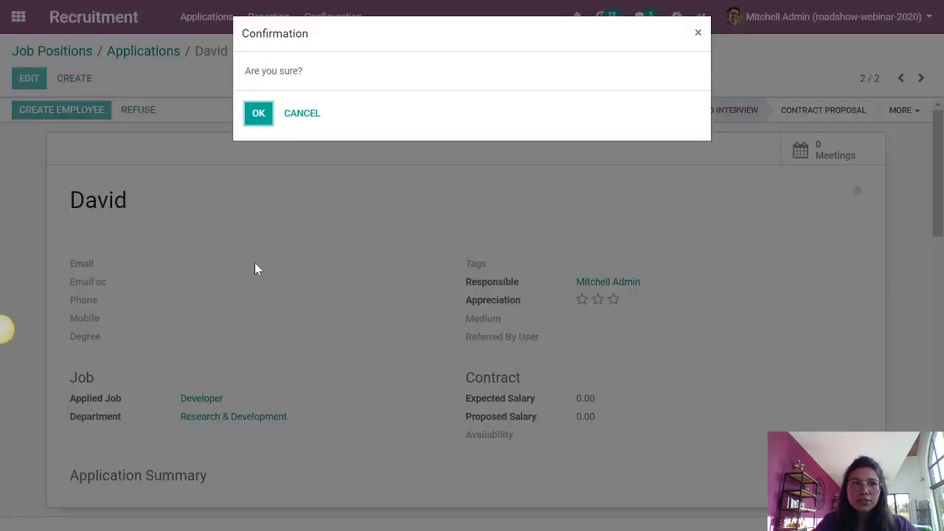
pyautogui.click(259, 116)
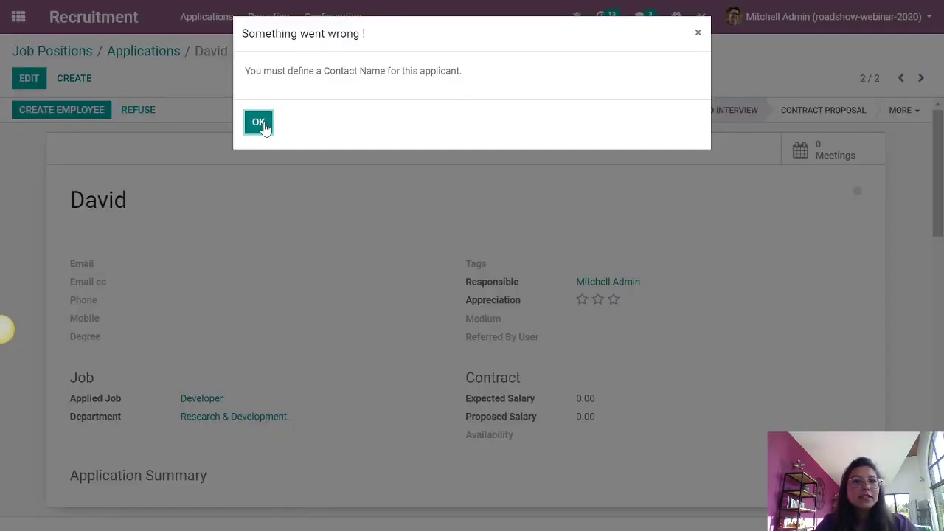
pyautogui.click(259, 122)
pyautogui.click(31, 78)
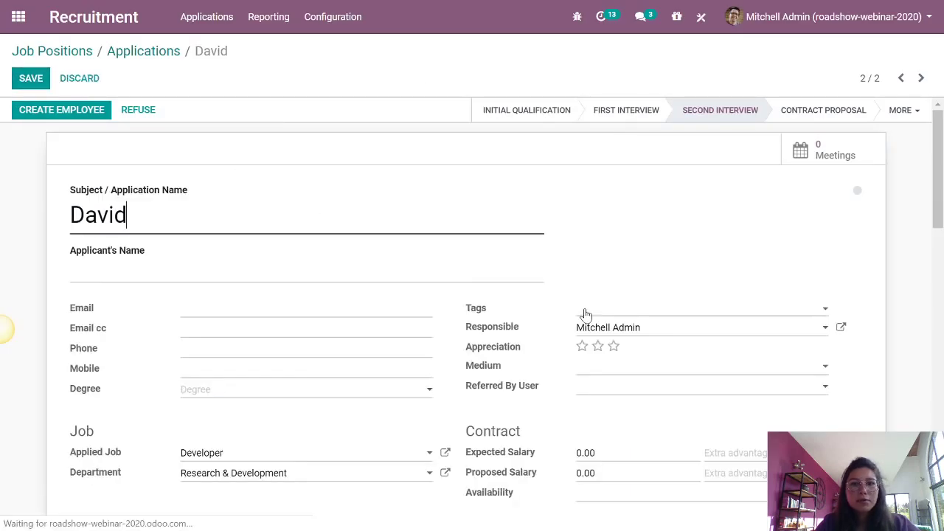
pyautogui.scroll(-2, 577, 417)
pyautogui.scroll(2, 413, 398)
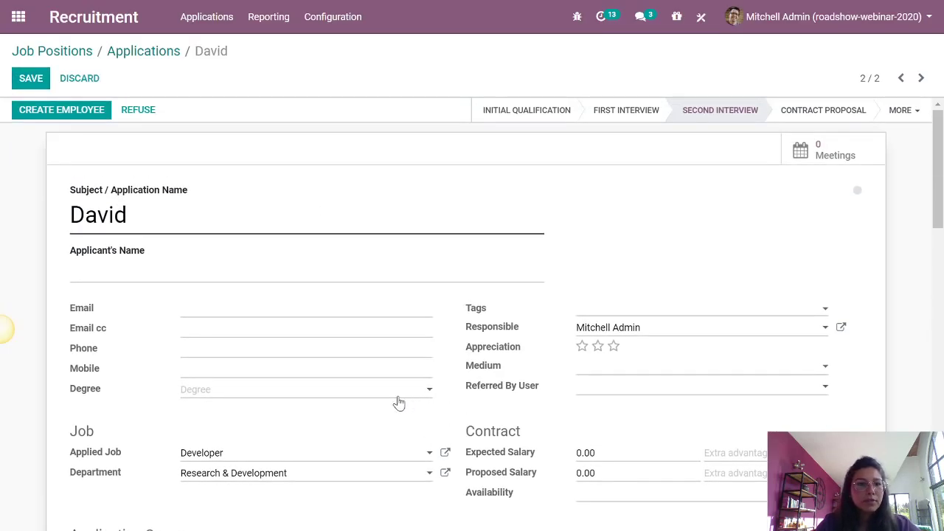
pyautogui.click(63, 112)
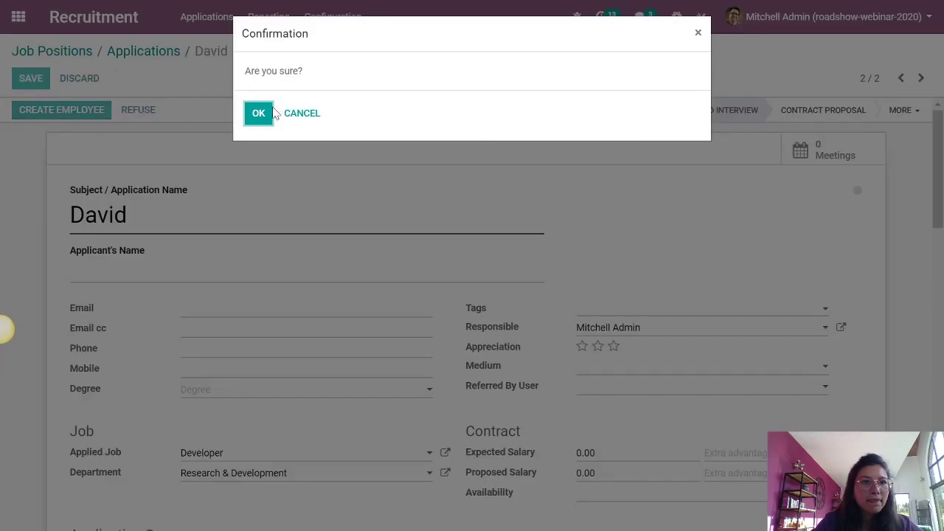
pyautogui.click(264, 116)
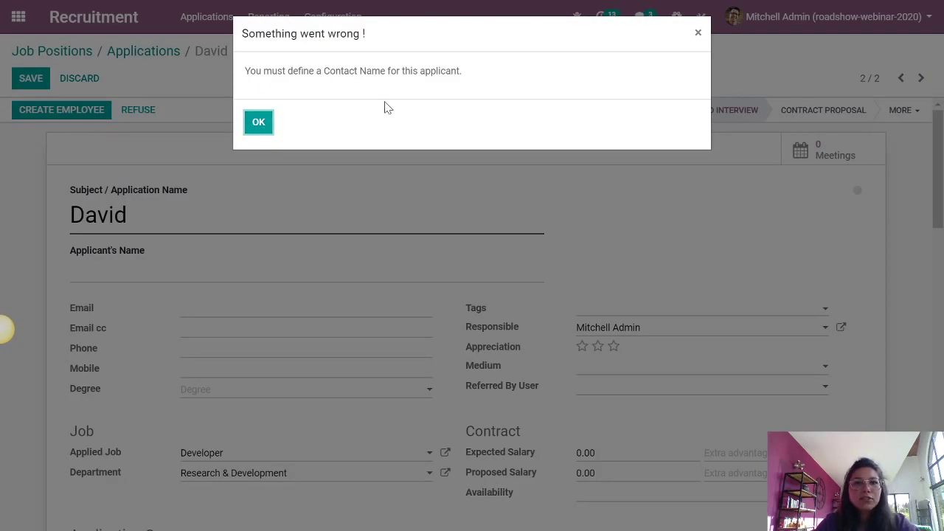
pyautogui.click(258, 124)
# - Enter the applicant's full name, save it, and request employee creation again
pyautogui.click(112, 279)
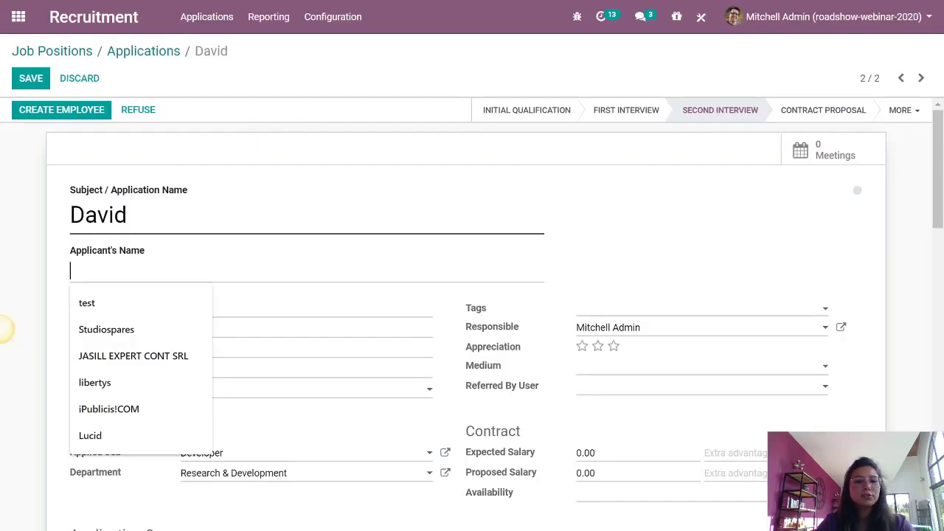
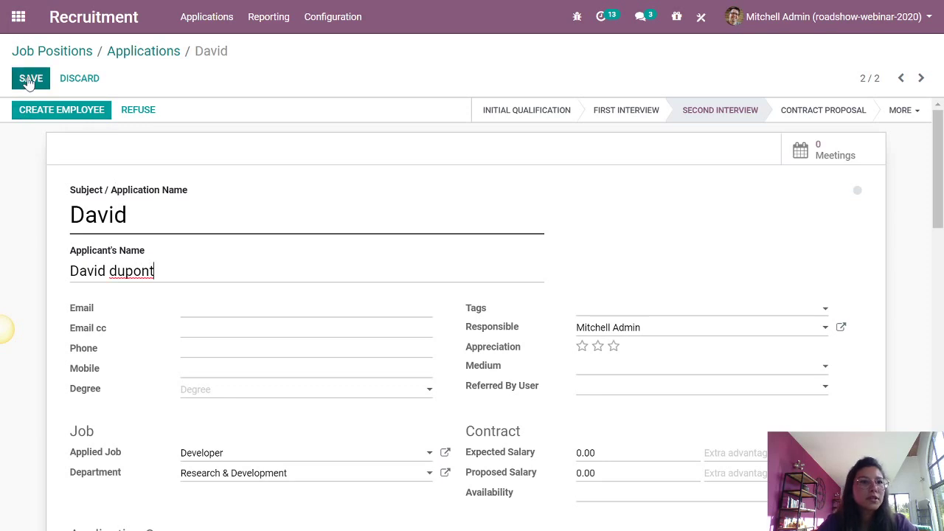
pyautogui.click(34, 79)
pyautogui.click(61, 109)
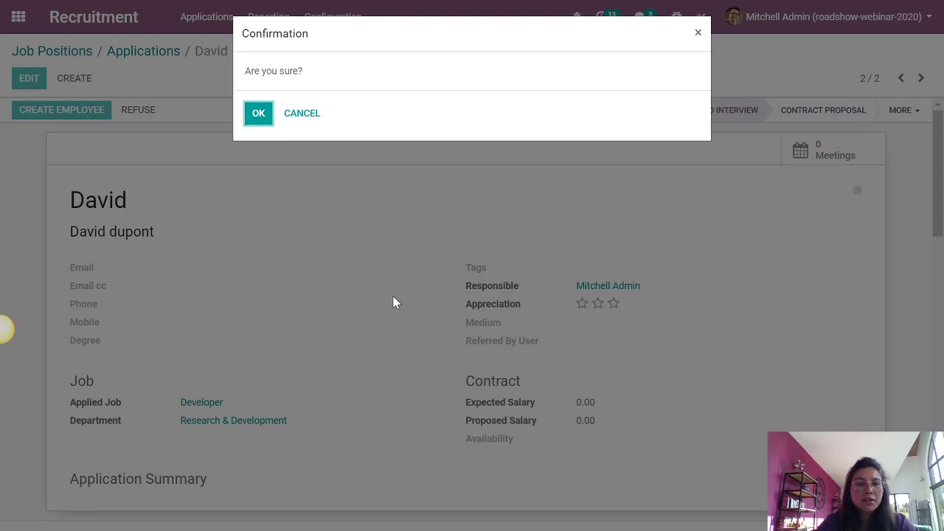
# - Confirm creating the employee, save the record, and assign the chosen manager
pyautogui.press('Return')
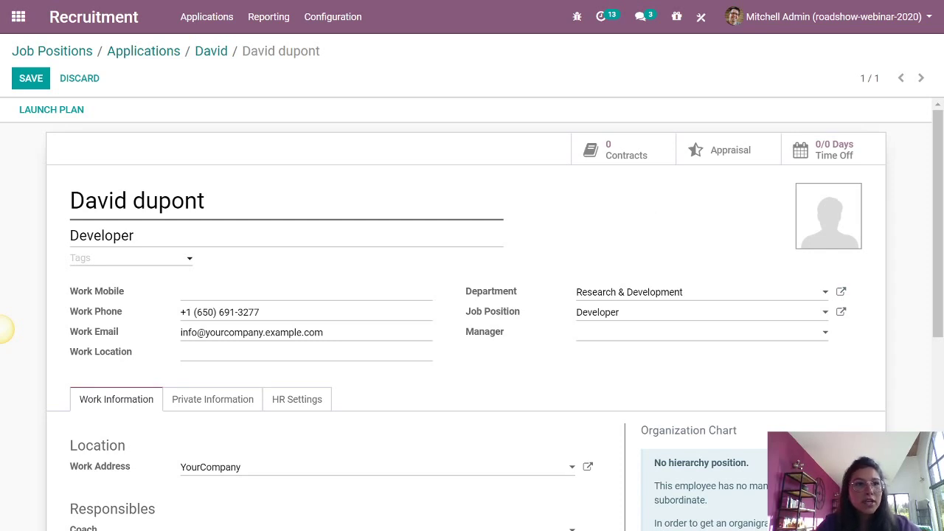
pyautogui.click(30, 78)
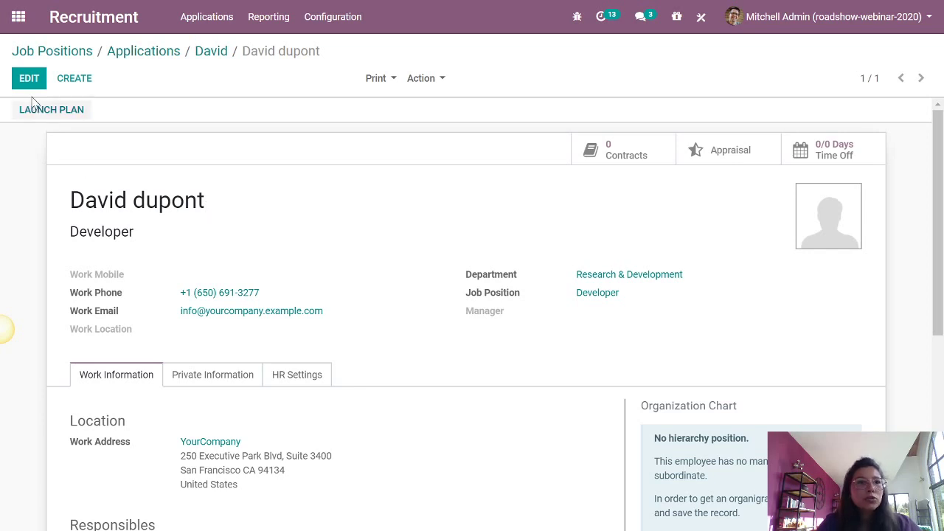
pyautogui.click(525, 333)
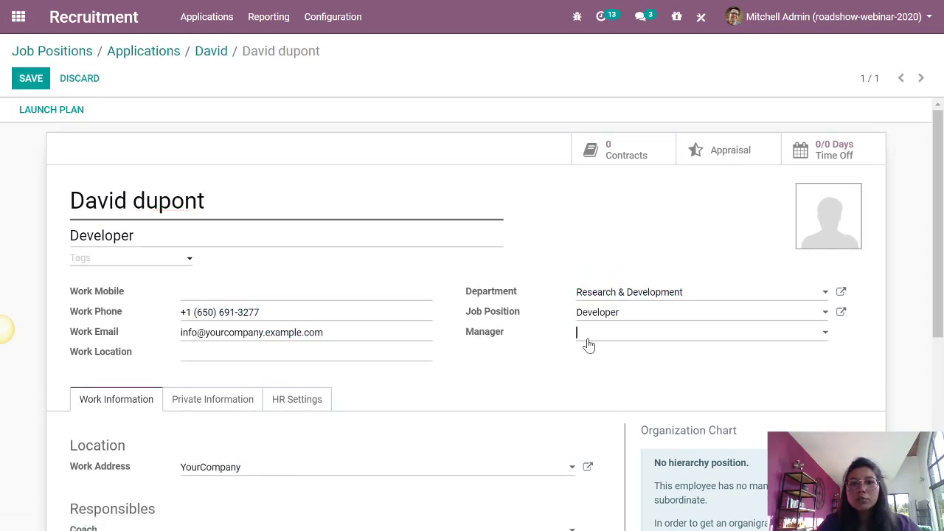
pyautogui.click(587, 344)
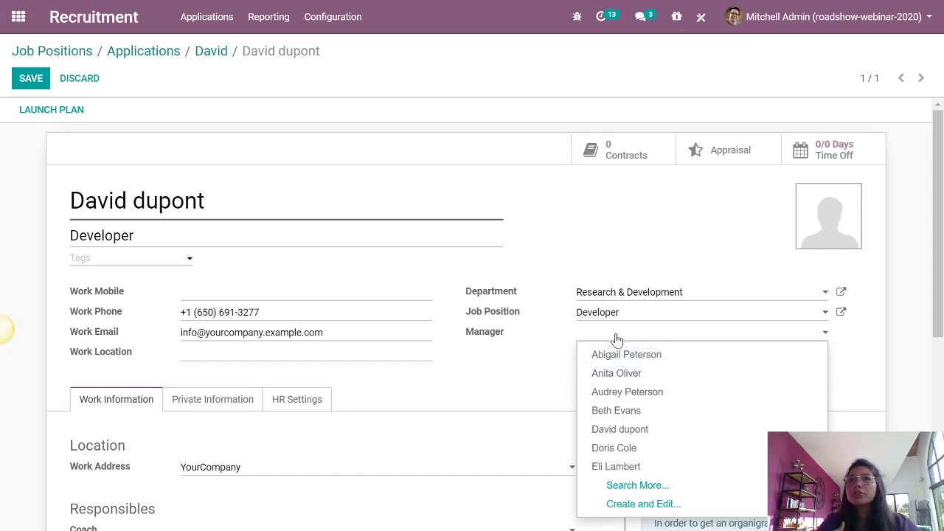
pyautogui.write('sara')
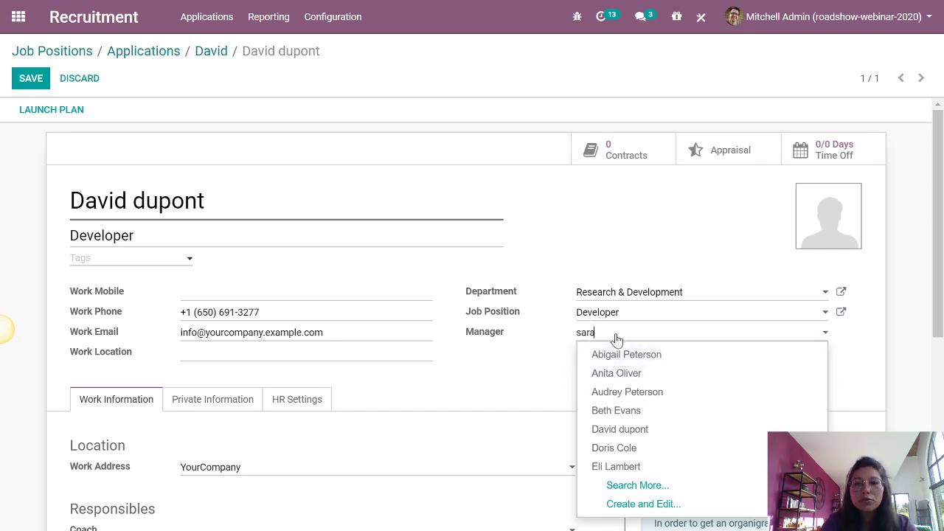
pyautogui.click(627, 355)
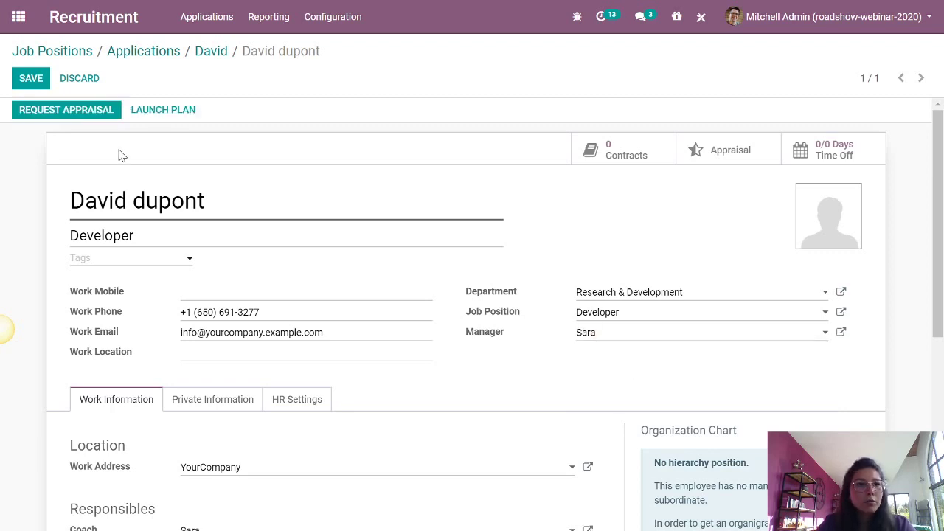
pyautogui.click(38, 85)
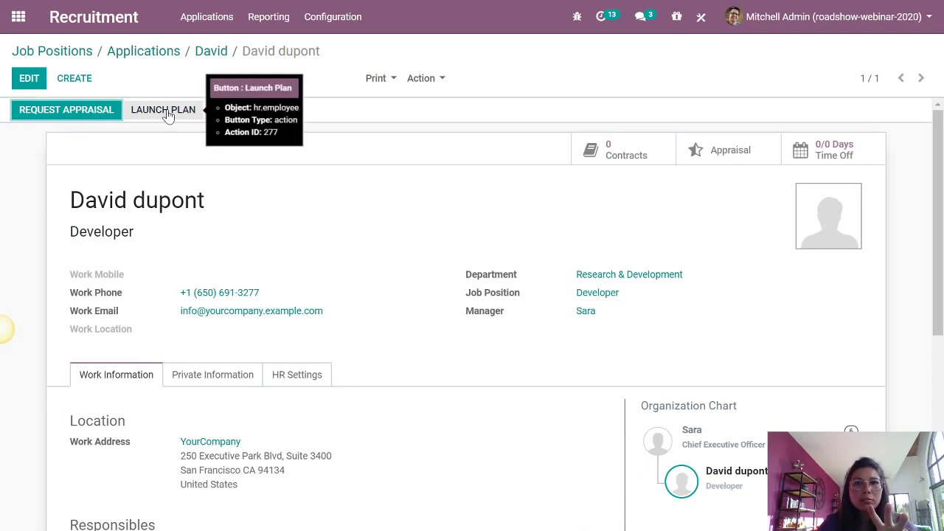
# - Attempt launching the Onboarding plan, dismiss the linked-user error, and cancel without launching
pyautogui.click(168, 112)
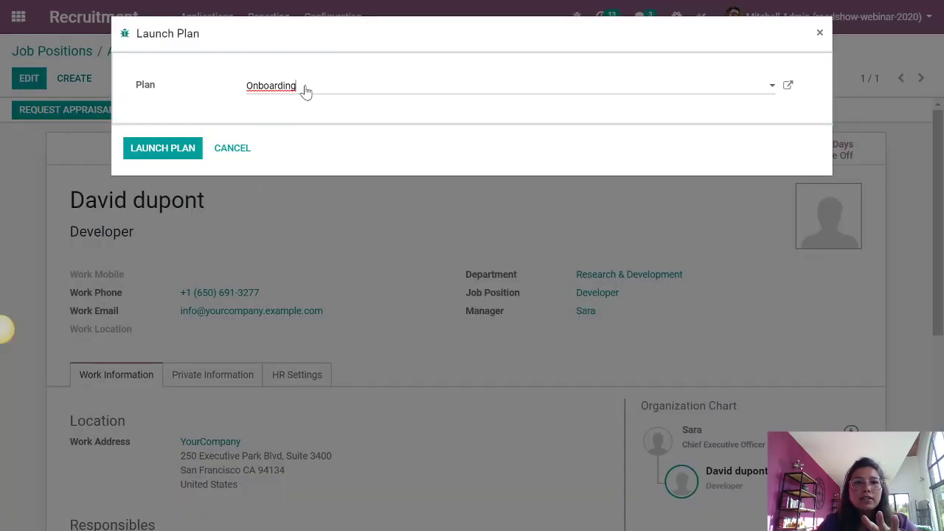
pyautogui.click(306, 90)
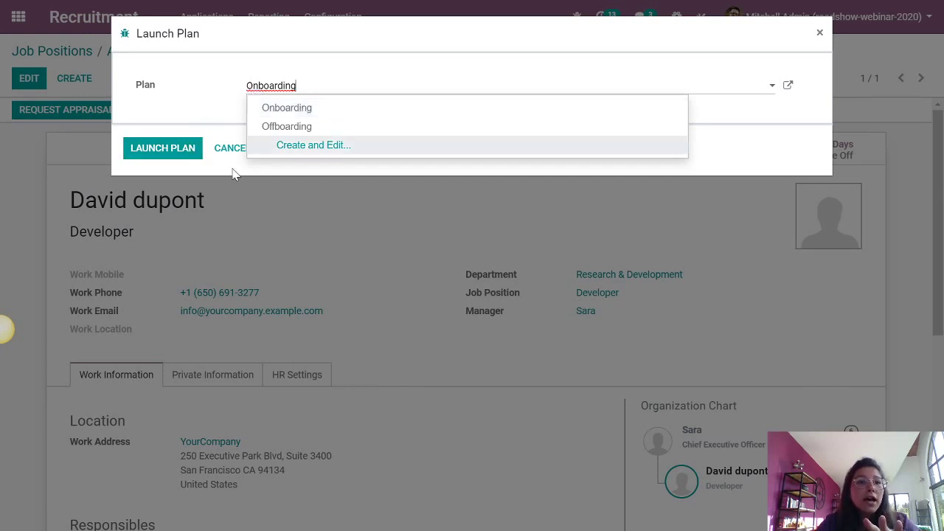
pyautogui.click(173, 151)
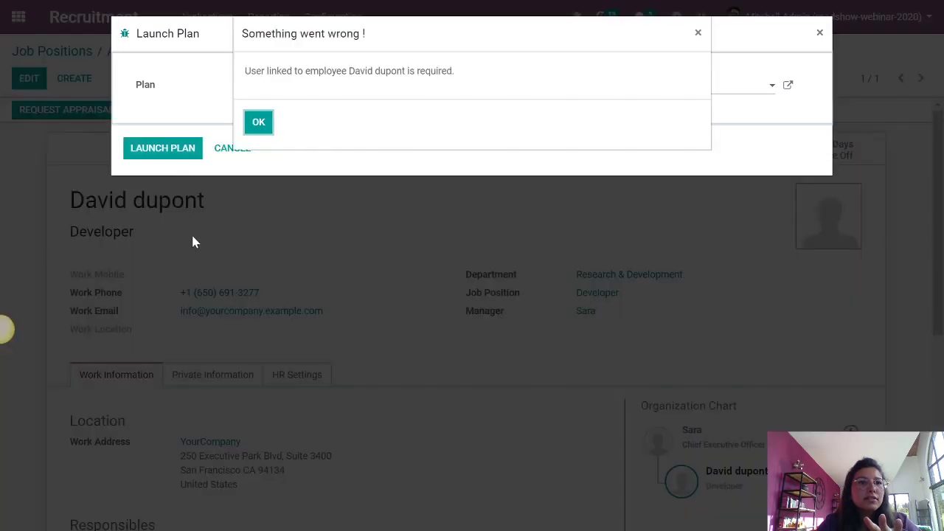
pyautogui.click(258, 129)
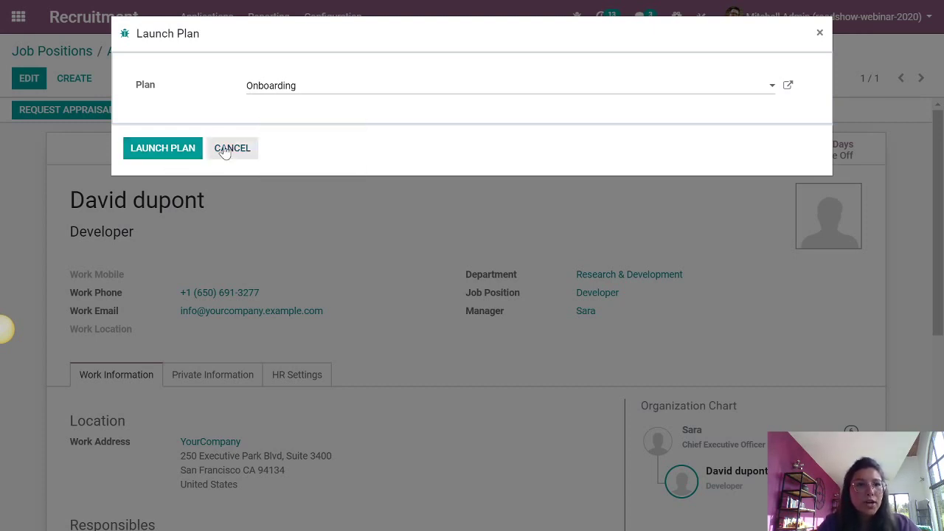
pyautogui.click(291, 89)
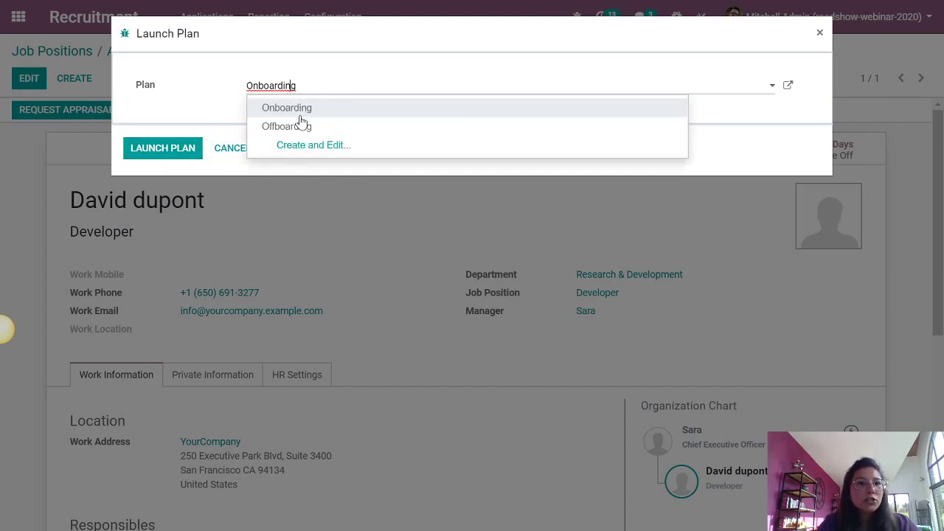
pyautogui.press('BackSpace')
pyautogui.click(308, 153)
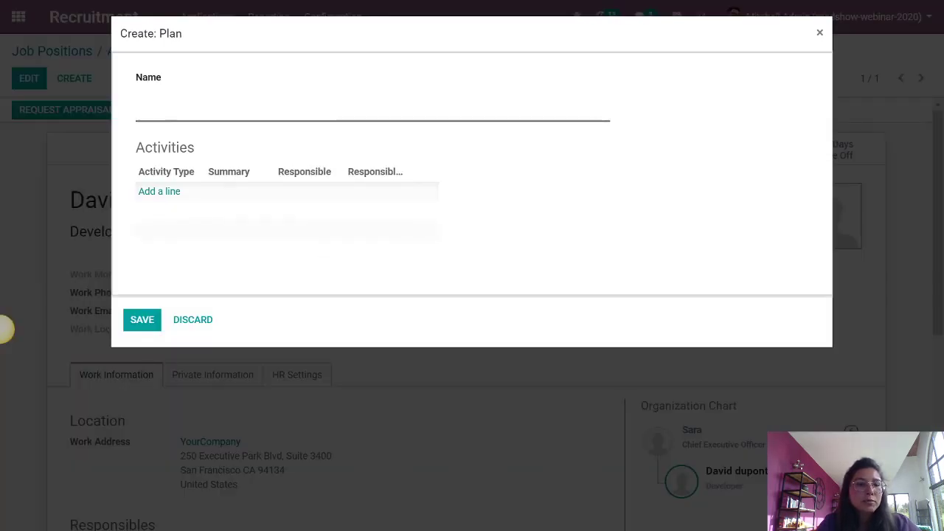
pyautogui.click(197, 319)
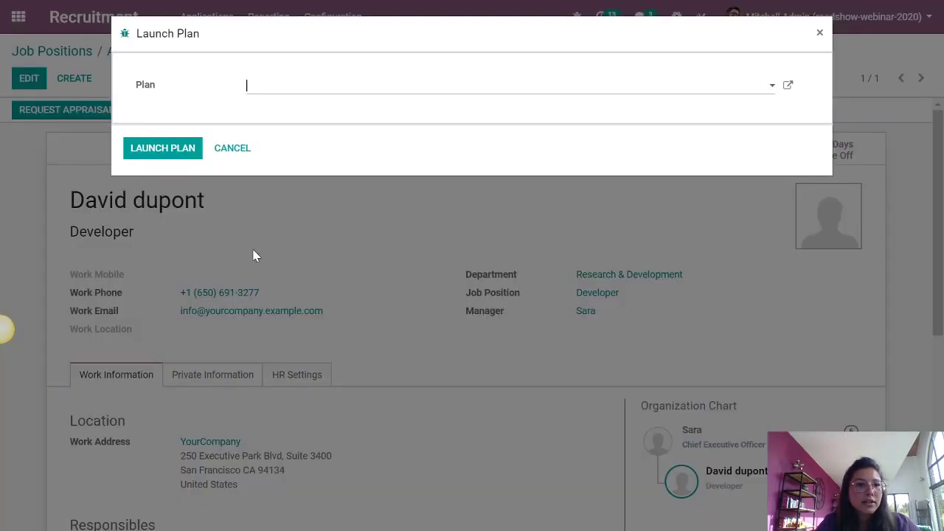
pyautogui.click(230, 148)
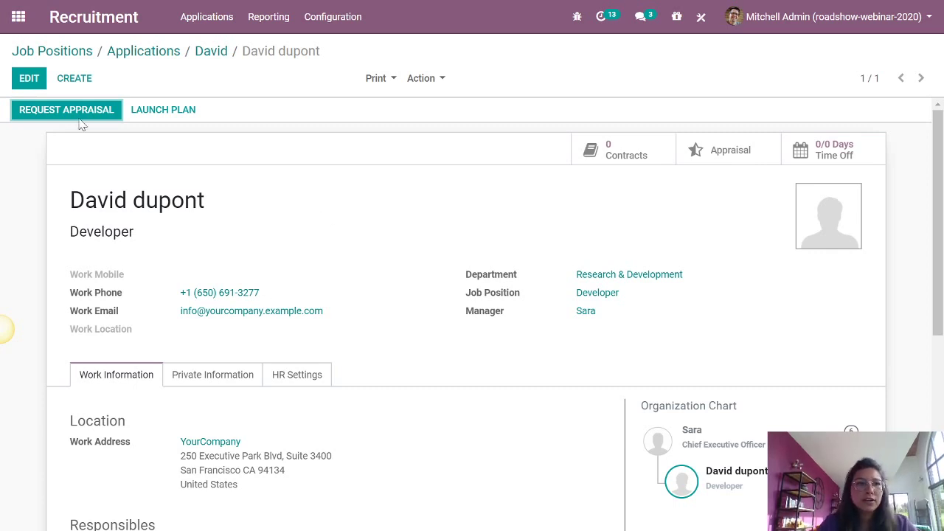
# - Return to the Odoo app menu, switch to Mentimeter, and advance to the next question
pyautogui.click(72, 51)
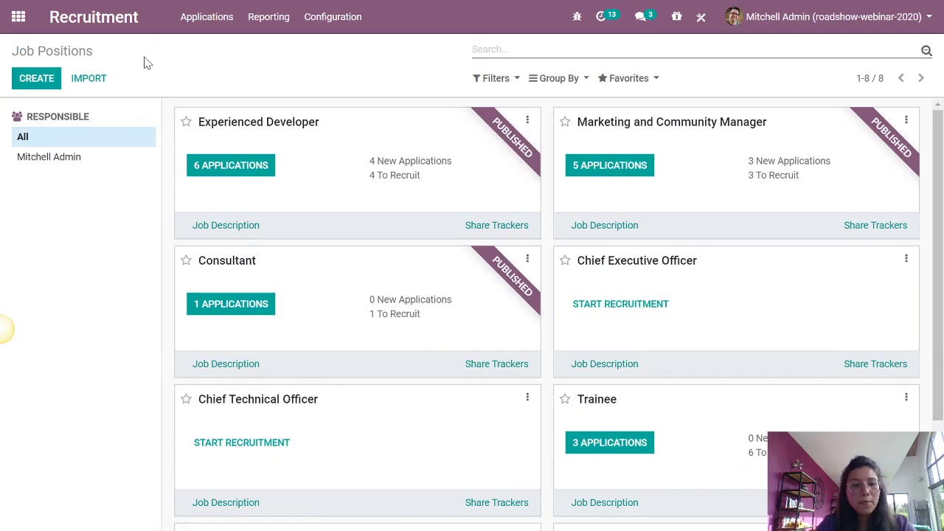
pyautogui.click(19, 17)
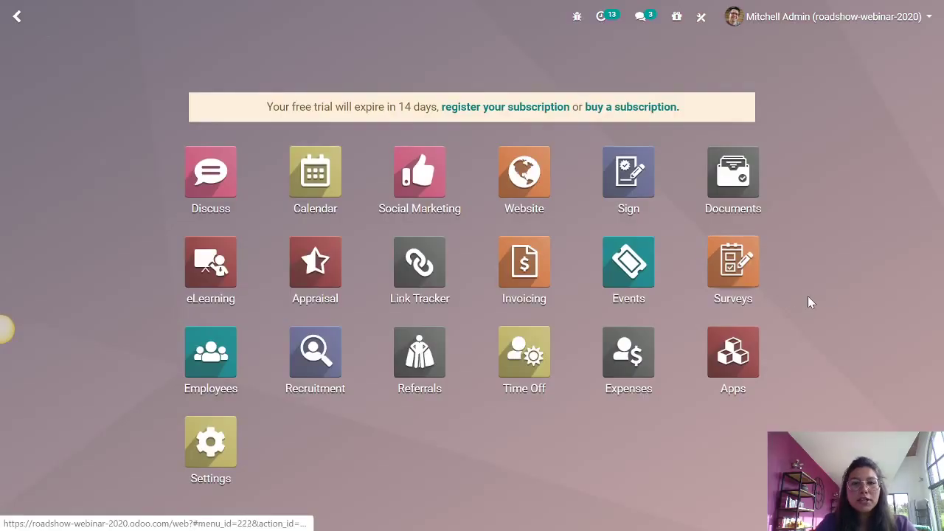
pyautogui.press('super+Tab')
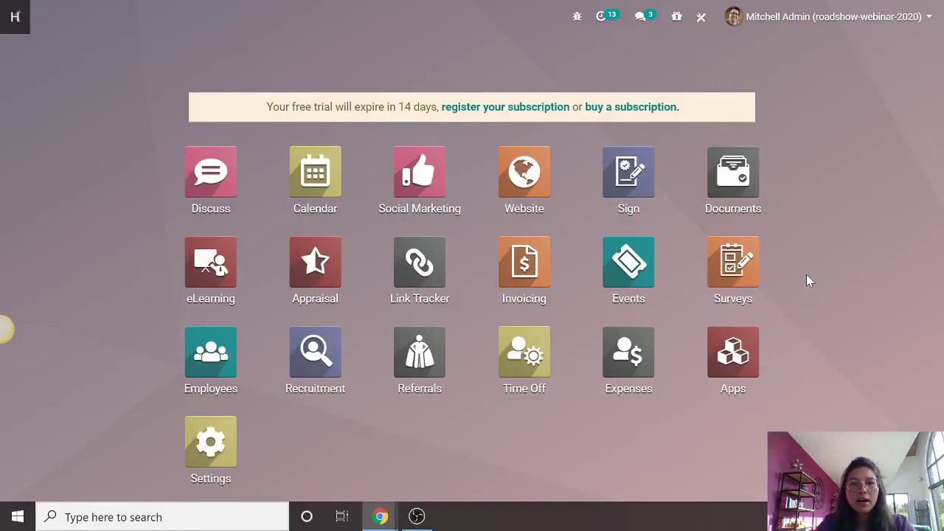
pyautogui.press('Return')
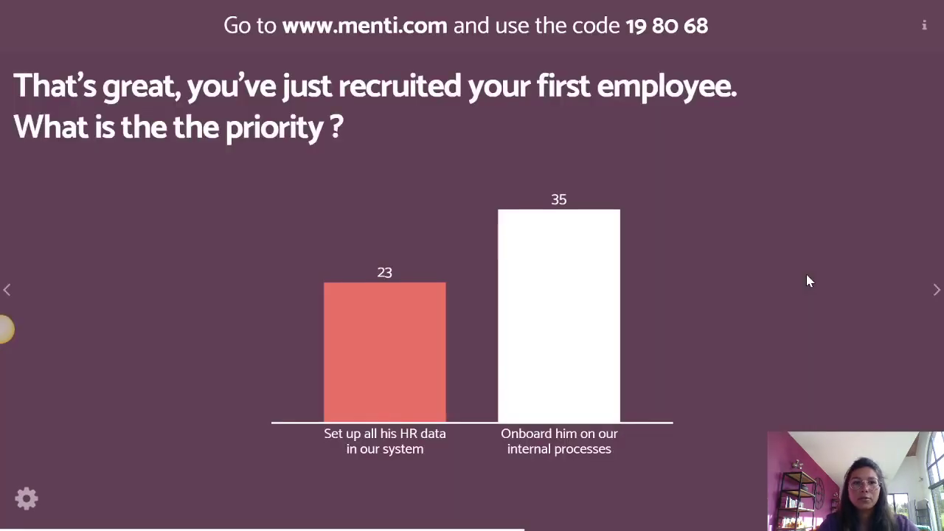
pyautogui.press('Right')
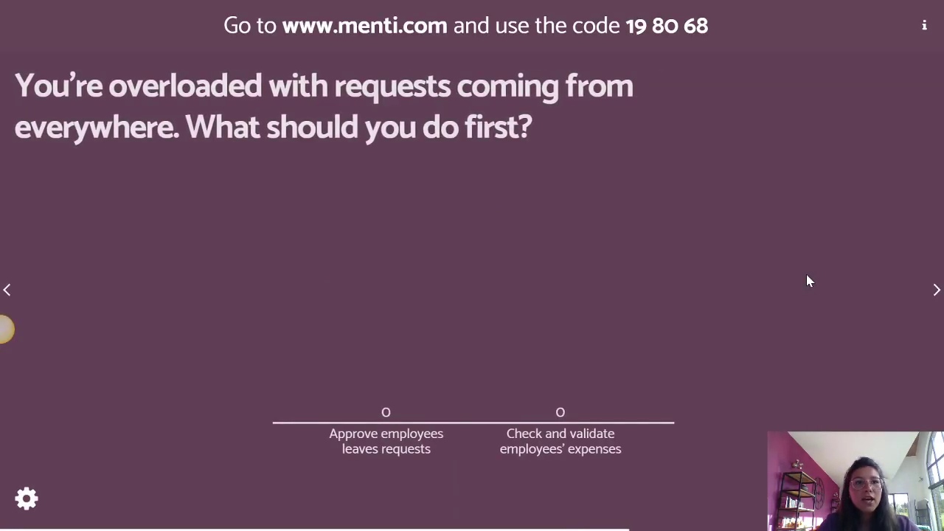
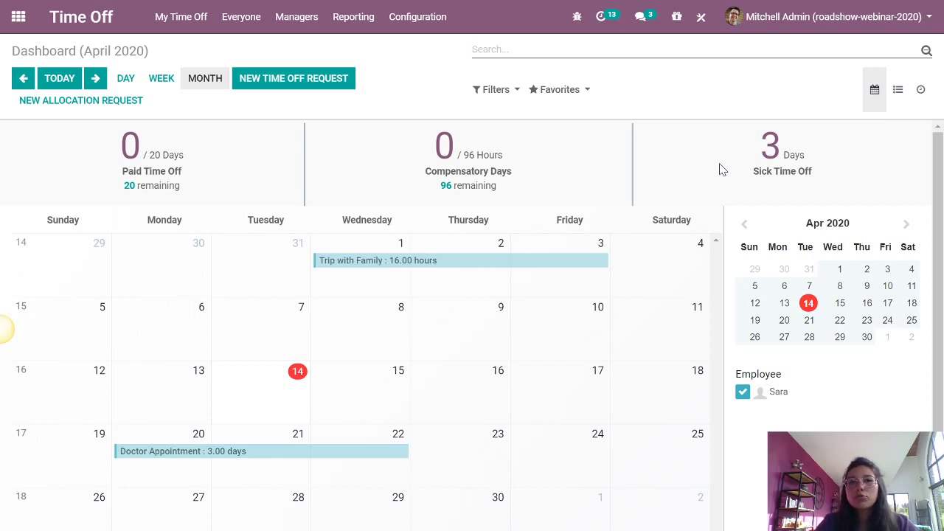
pyautogui.click(415, 27)
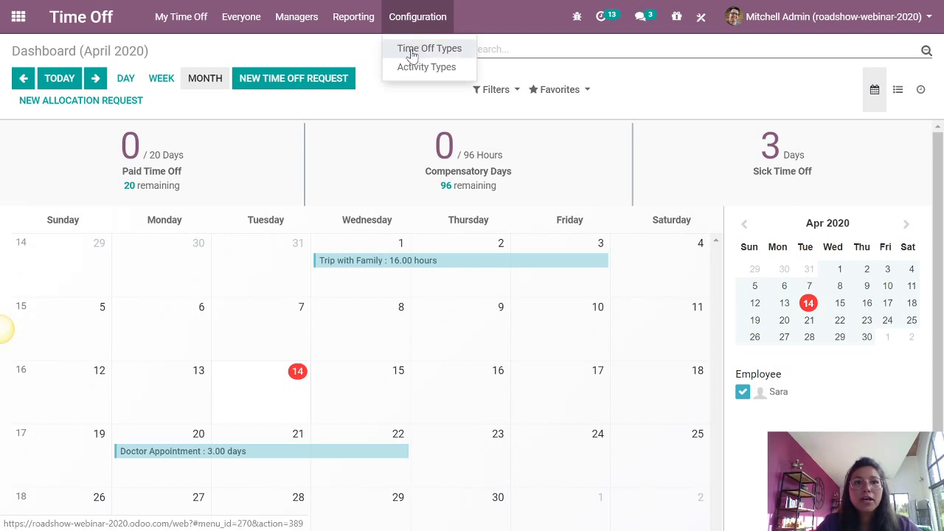
pyautogui.click(464, 50)
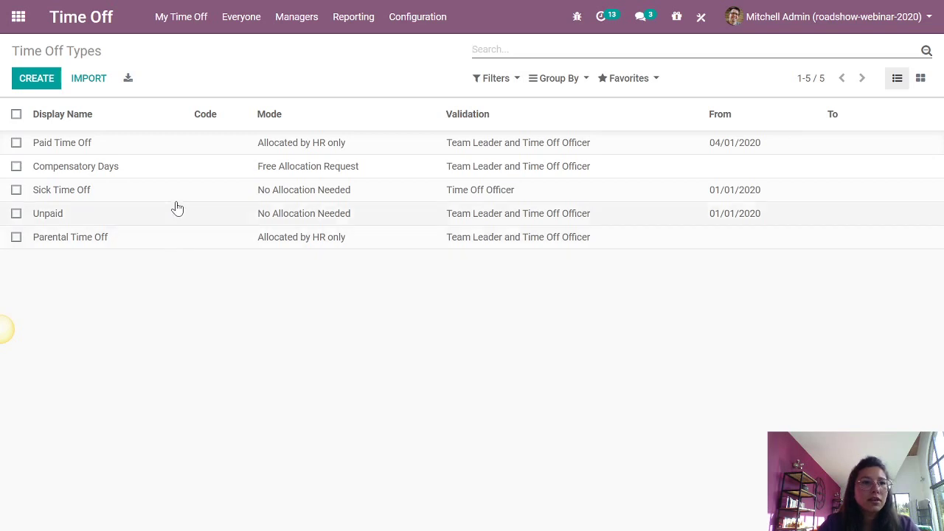
pyautogui.click(247, 30)
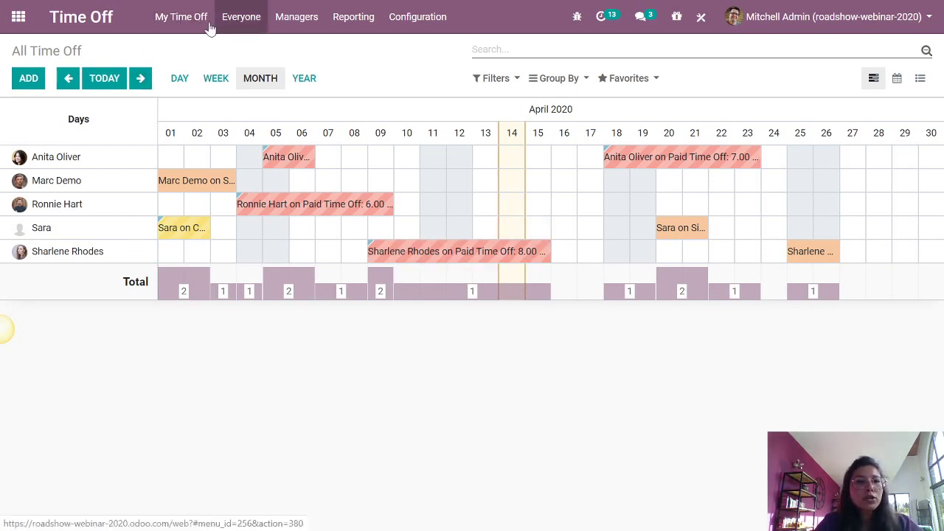
pyautogui.click(186, 24)
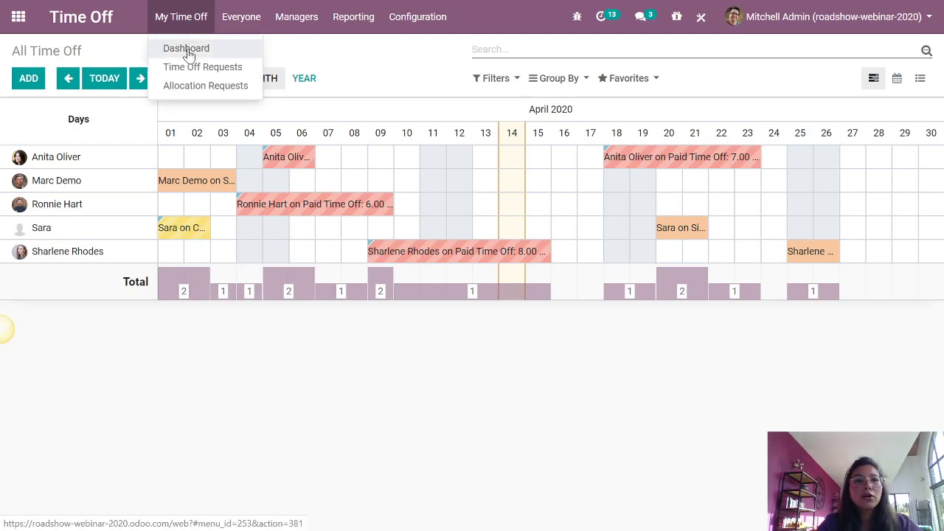
pyautogui.click(186, 50)
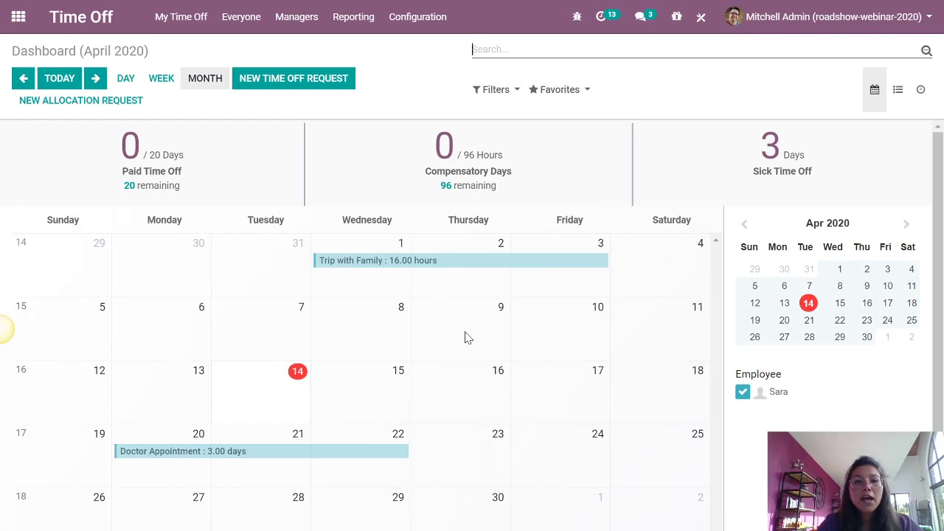
# - Create and save a Paid Time Off request from 04/15/2020 to 04/17/2020 lasting 3 days
pyautogui.click(472, 399)
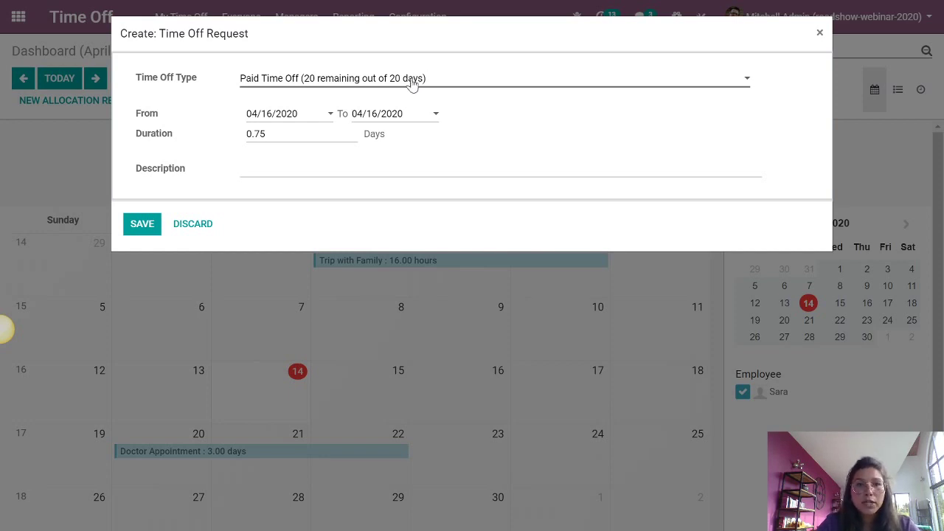
pyautogui.click(388, 117)
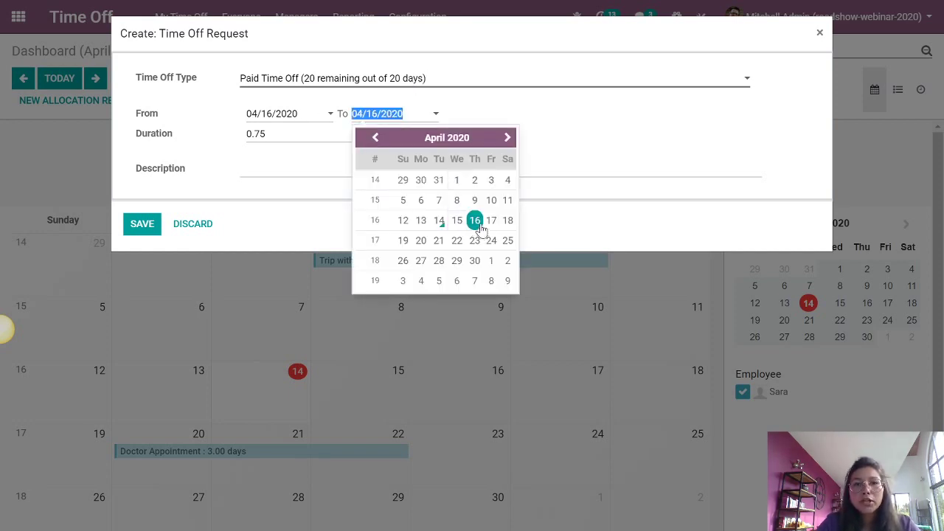
pyautogui.click(313, 117)
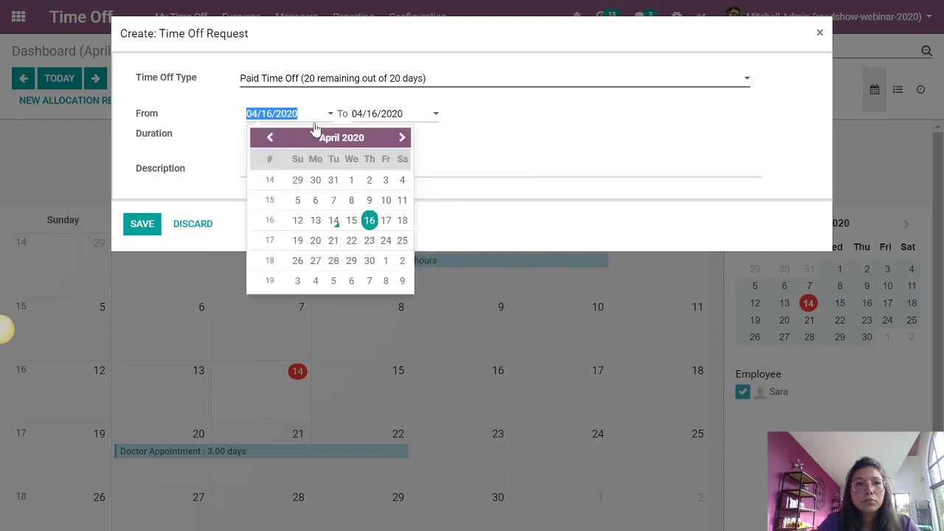
pyautogui.click(351, 219)
pyautogui.click(369, 116)
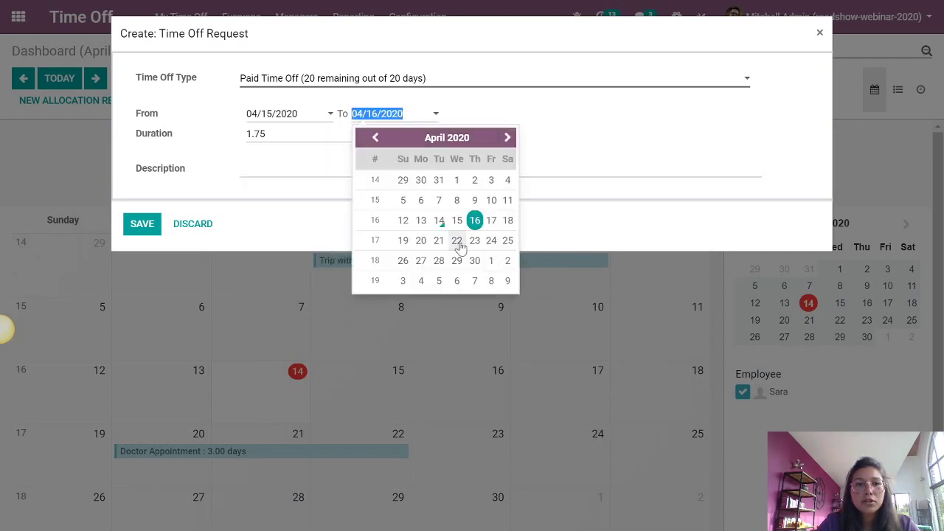
pyautogui.click(491, 220)
pyautogui.press('Tab')
pyautogui.write('3')
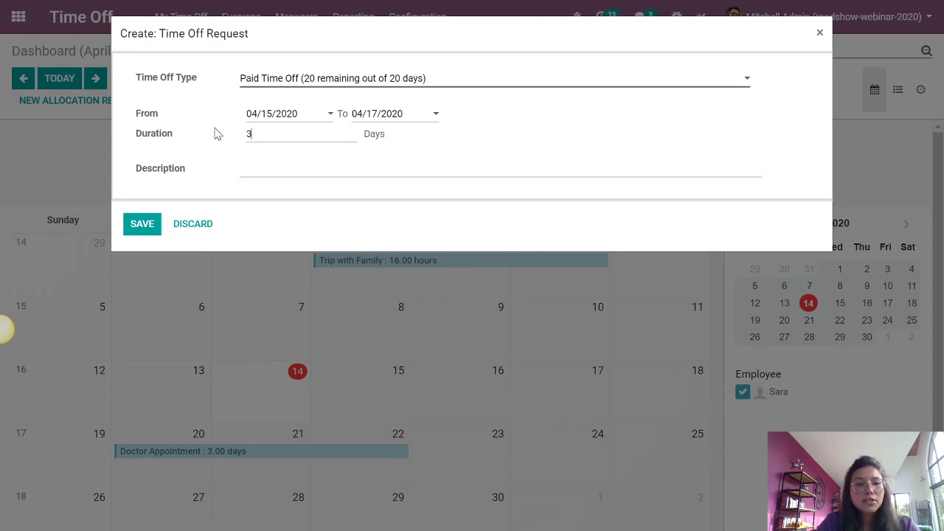
pyautogui.click(143, 228)
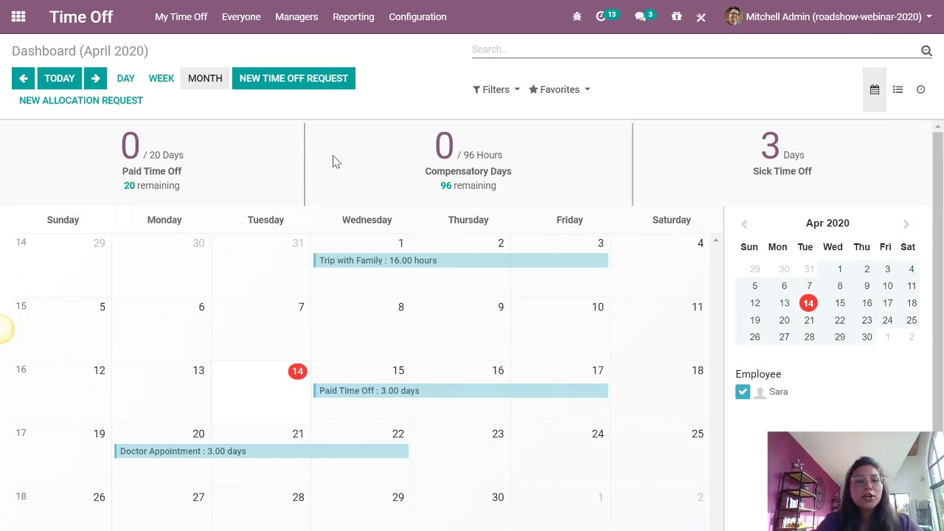
# - List all employees' time off requests awaiting approval, showing 8 pending requests
pyautogui.click(241, 22)
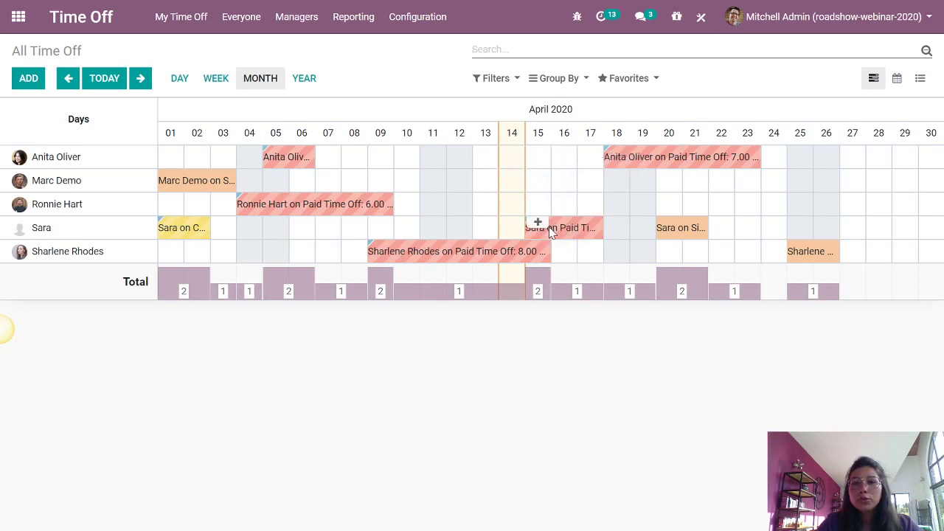
pyautogui.moveTo(583, 233)
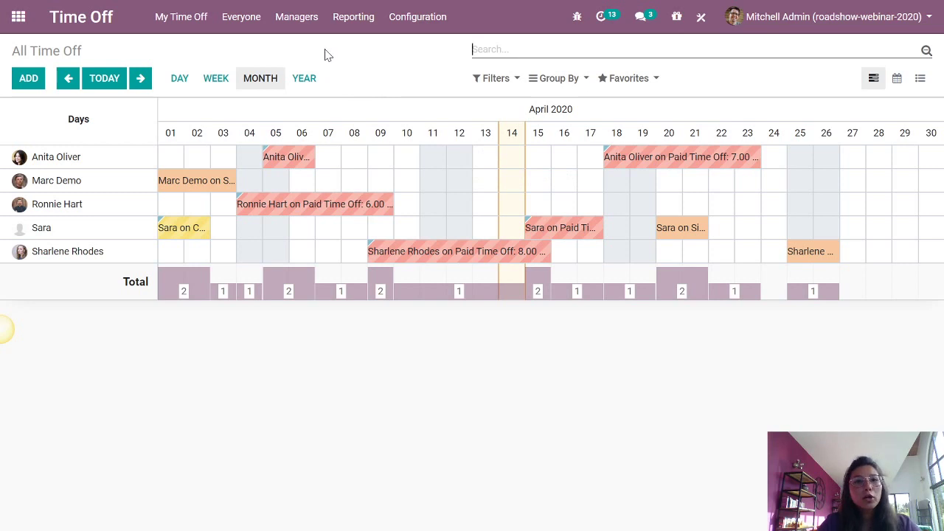
pyautogui.click(300, 19)
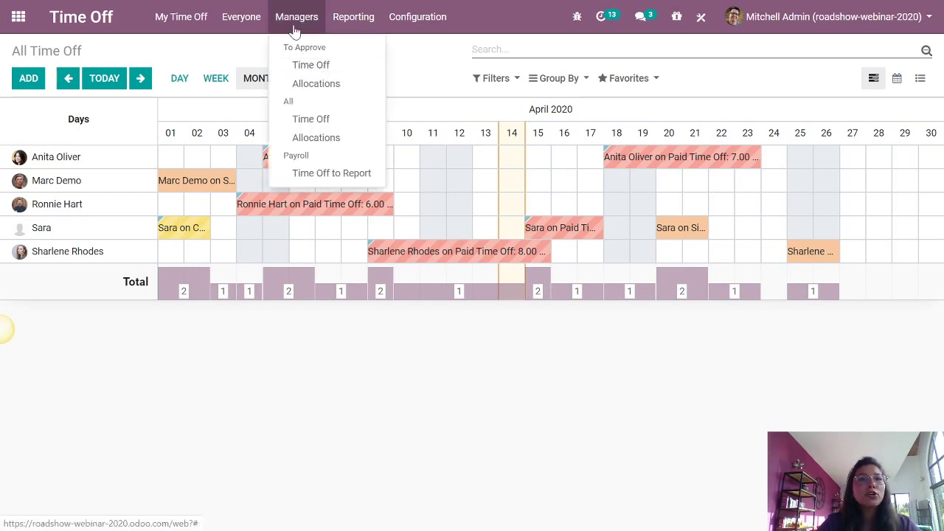
pyautogui.click(345, 70)
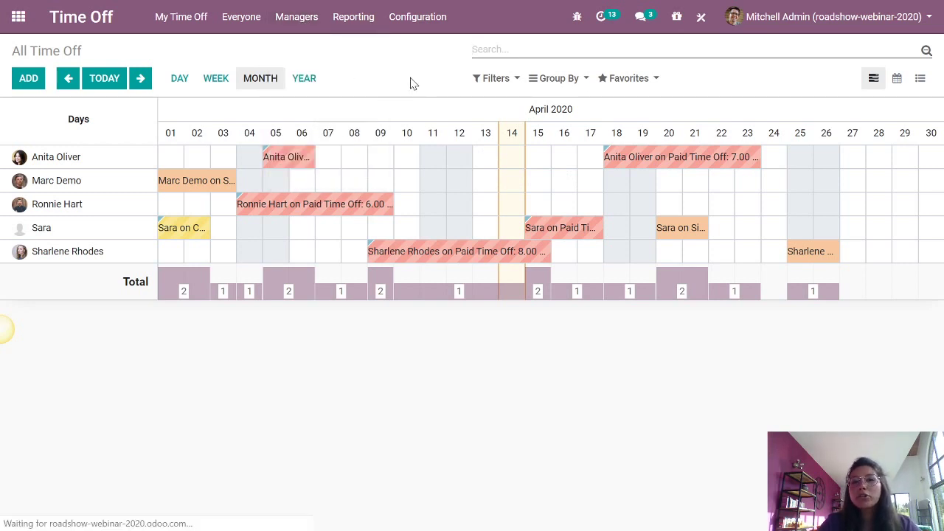
pyautogui.click(647, 50)
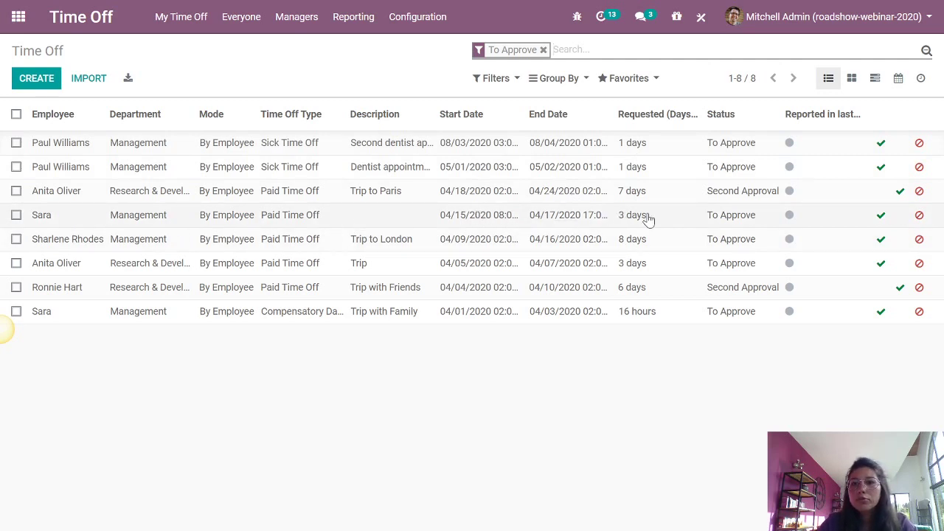
# - Approve and then validate the employee's April 15–17 Paid Time Off request
pyautogui.click(576, 221)
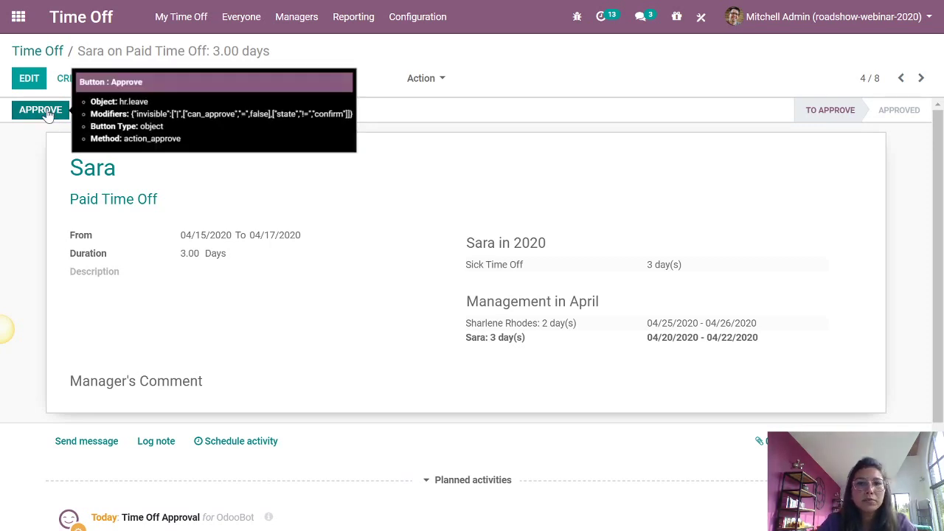
pyautogui.click(42, 110)
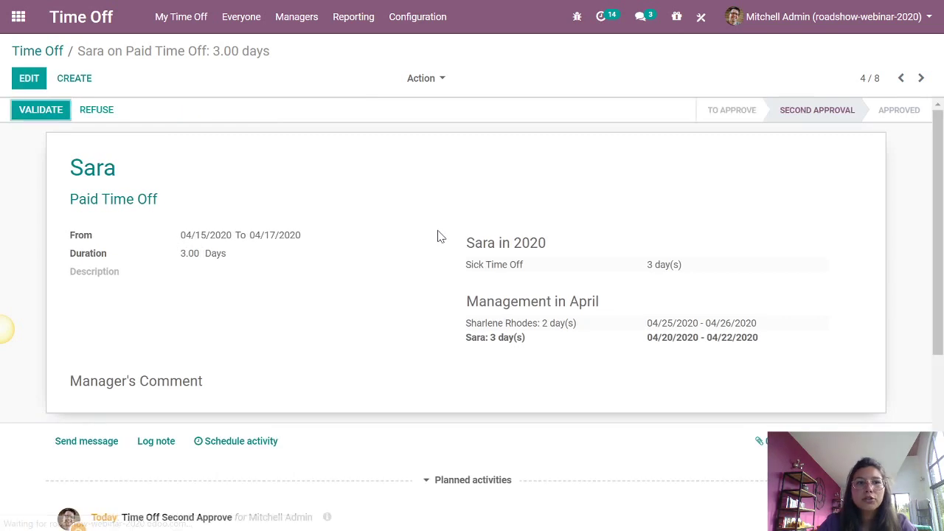
pyautogui.click(40, 114)
# - Review the request's chatter history and return to the Odoo apps menu
pyautogui.scroll(-2, 381, 281)
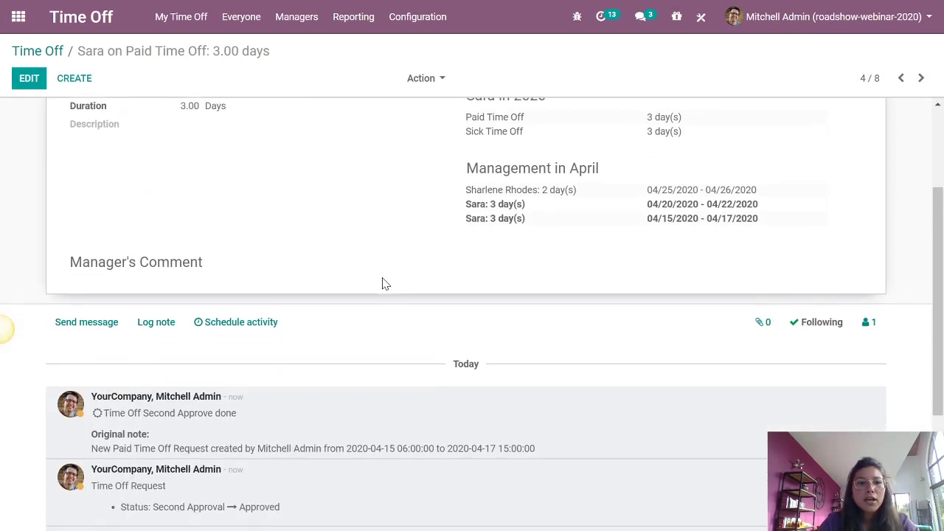
pyautogui.scroll(-2, 381, 280)
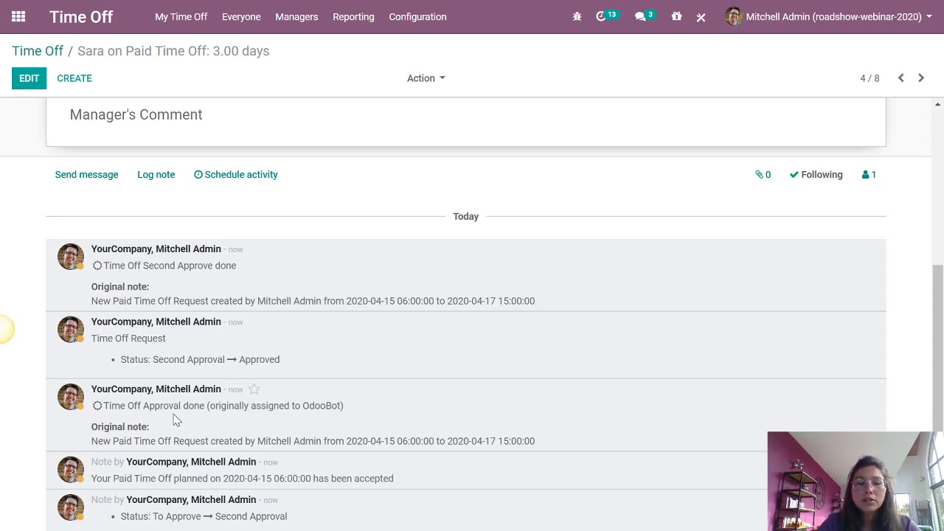
pyautogui.scroll(1, 398, 333)
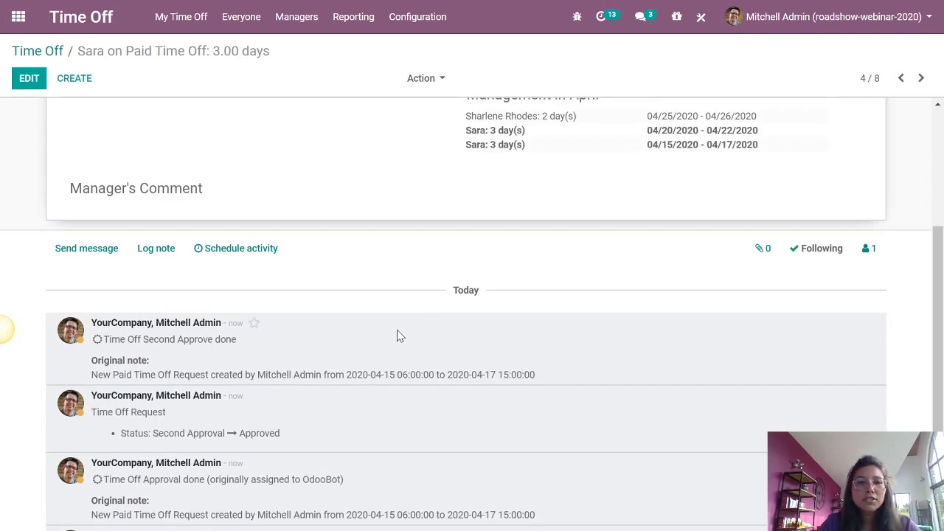
pyautogui.scroll(1, 396, 336)
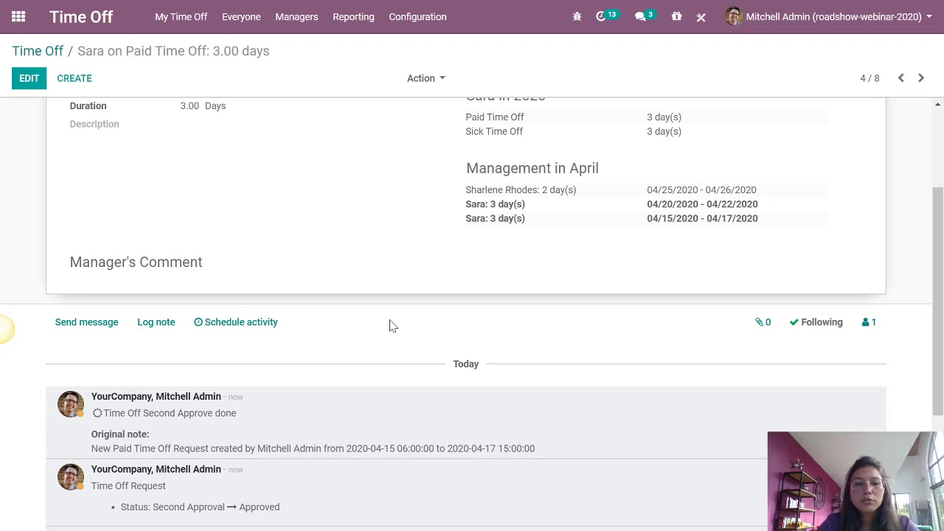
pyautogui.scroll(2, 393, 327)
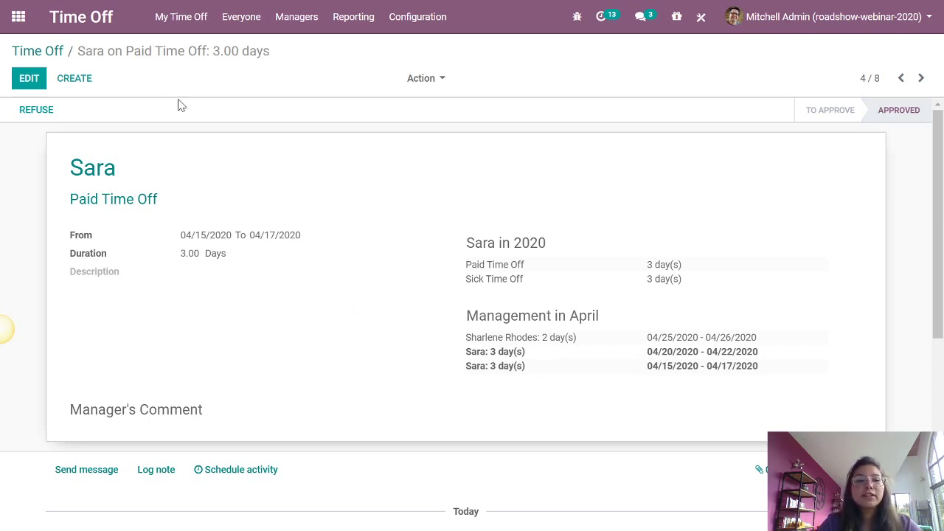
pyautogui.click(21, 18)
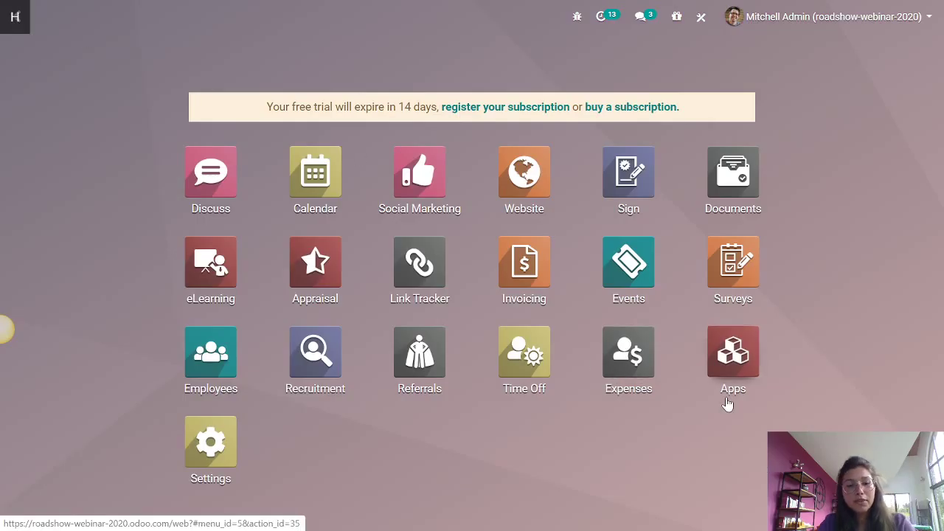
# - Switch to Mentimeter and advance to the slide on giving appraisals after one year
pyautogui.hotkey('alt', 'Tab')
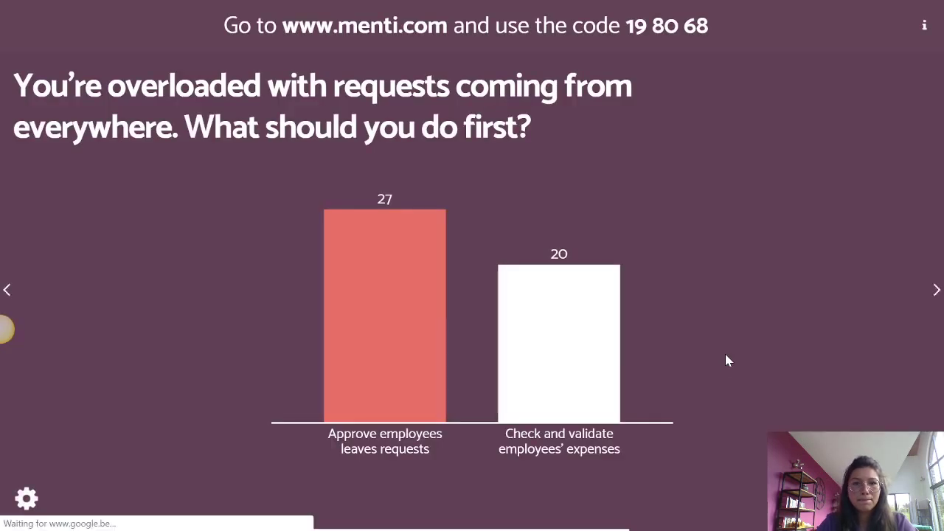
pyautogui.press('Right')
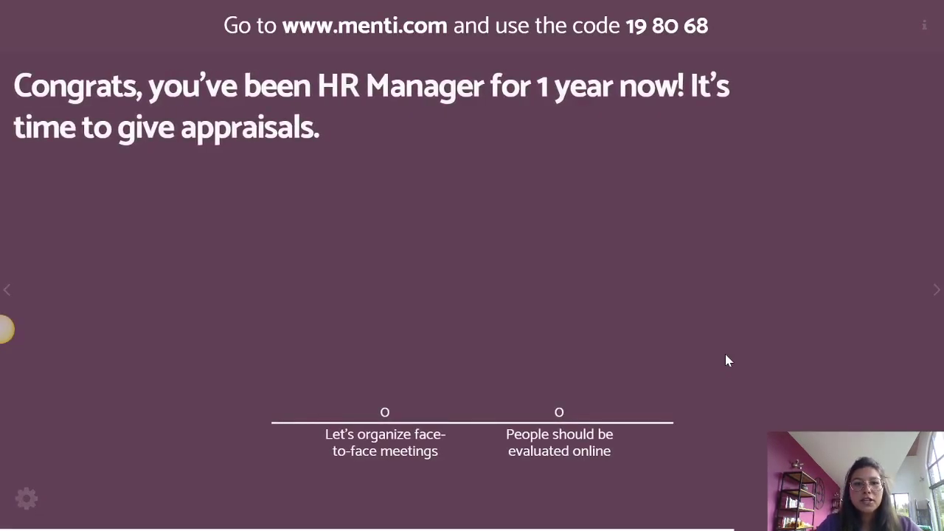
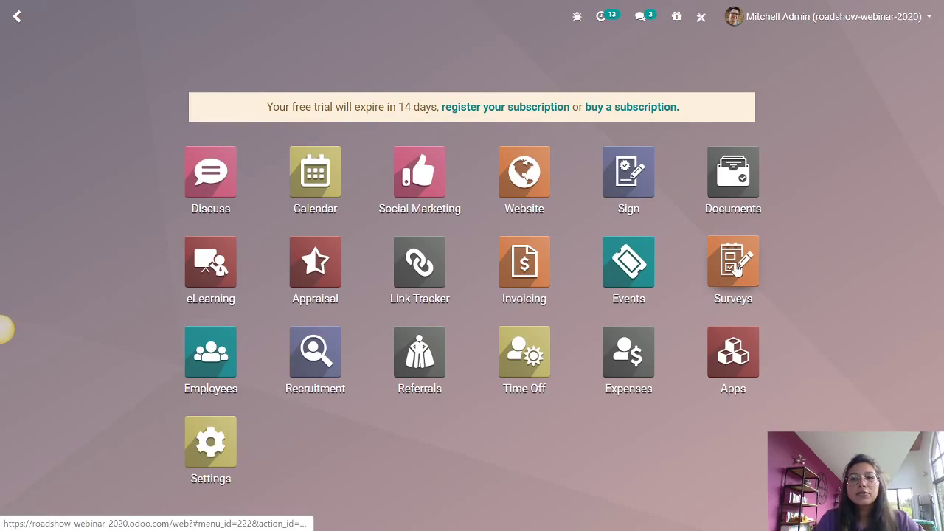
# - Open the draft 'Survey performance phrases' survey in Surveys and review its four questions
pyautogui.click(725, 267)
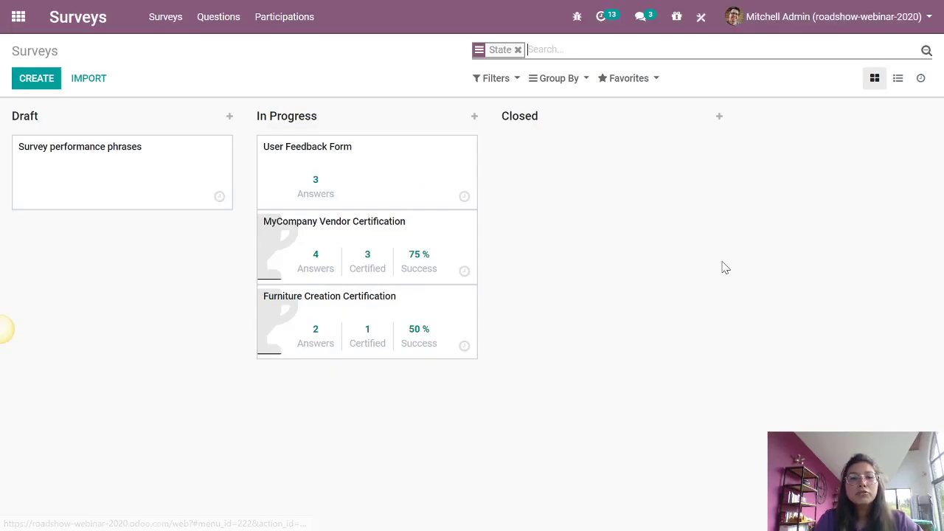
pyautogui.click(148, 180)
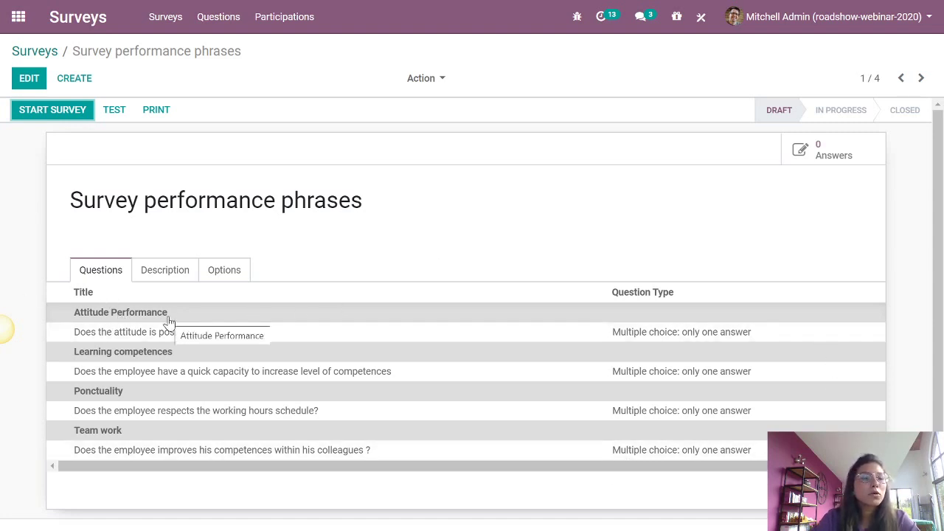
pyautogui.scroll(-3, 169, 320)
pyautogui.scroll(2, 158, 333)
pyautogui.scroll(1, 163, 335)
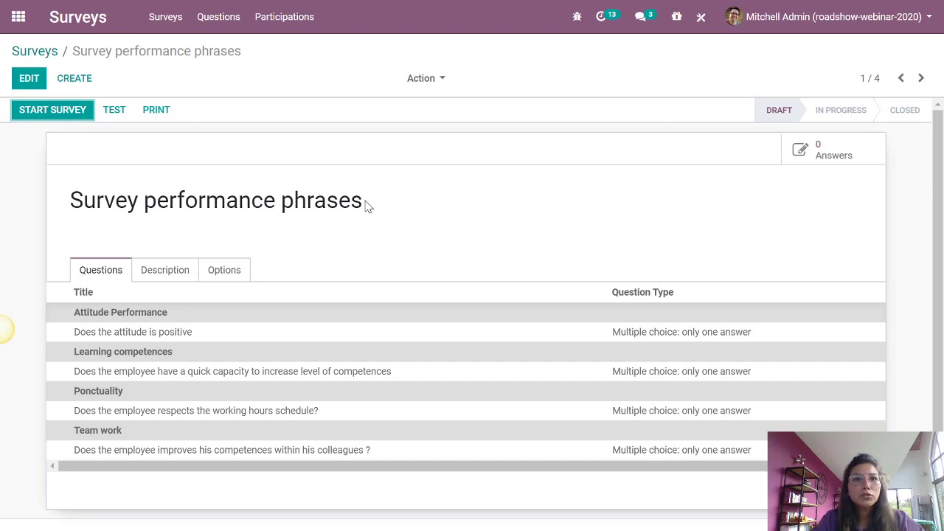
# - Start the 'Survey performance phrases' survey and copy its public share link
pyautogui.click(74, 112)
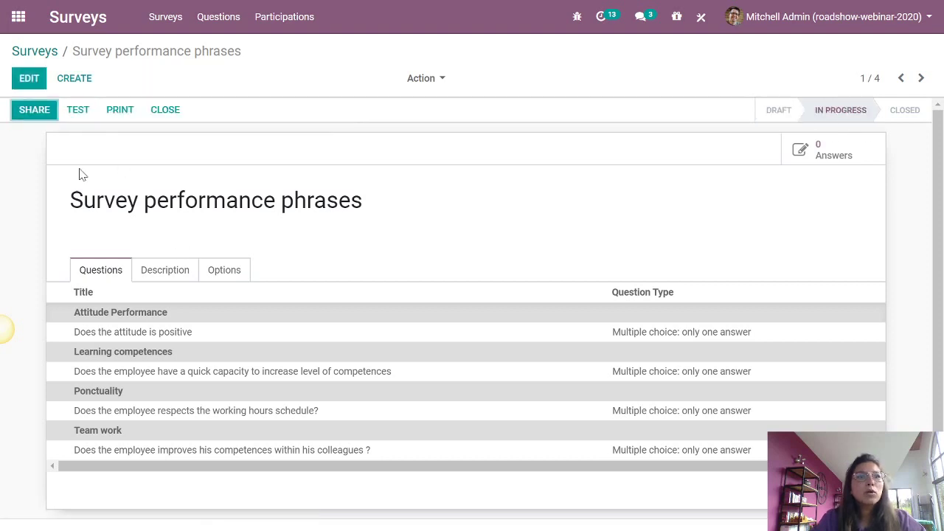
pyautogui.click(34, 109)
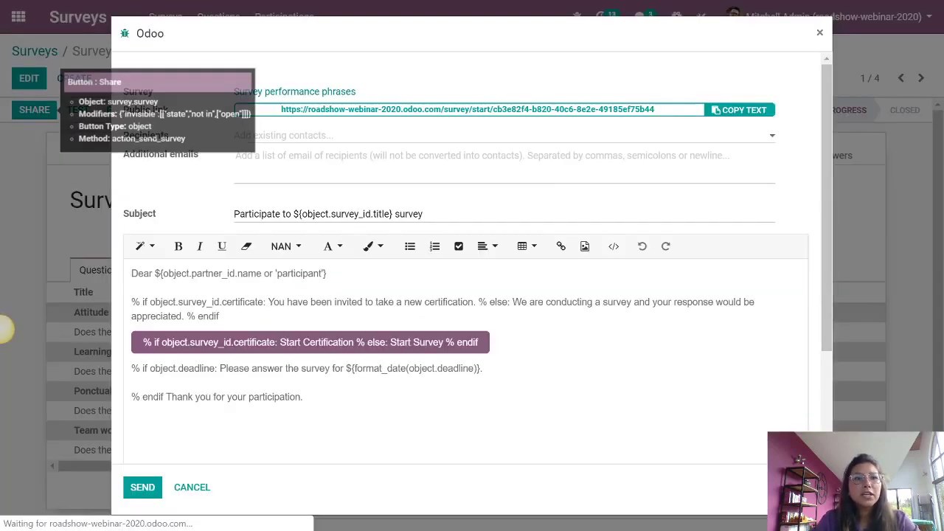
pyautogui.click(767, 114)
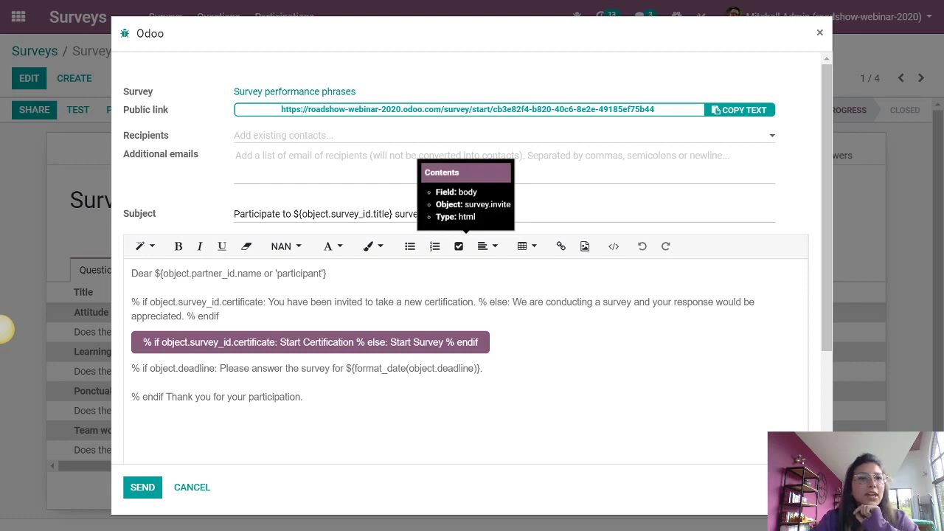
pyautogui.click(741, 110)
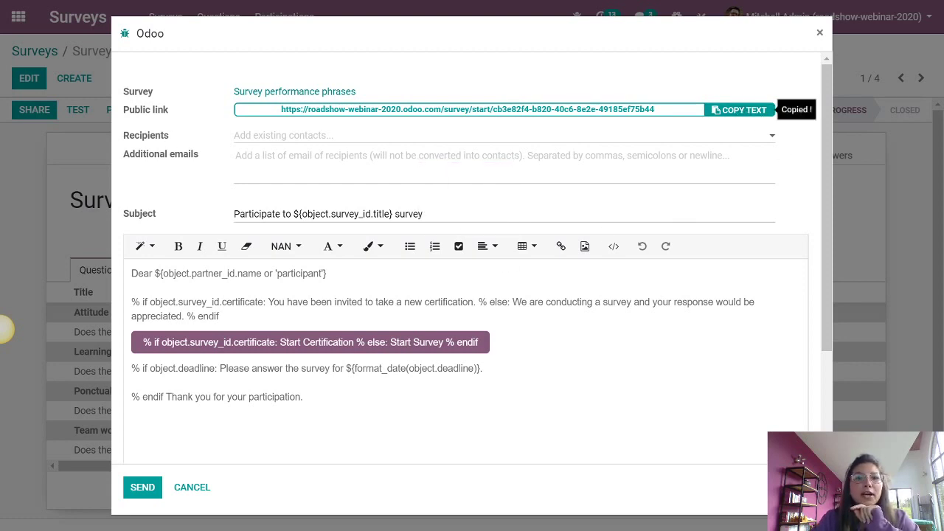
pyautogui.click(193, 487)
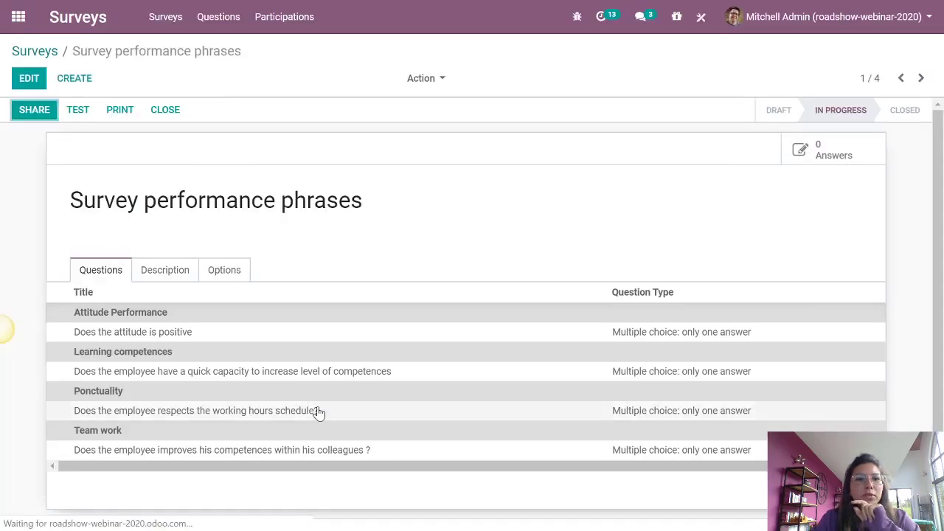
# - Create a new appraisal in the Appraisal app and select the employee to appraise
pyautogui.click(26, 26)
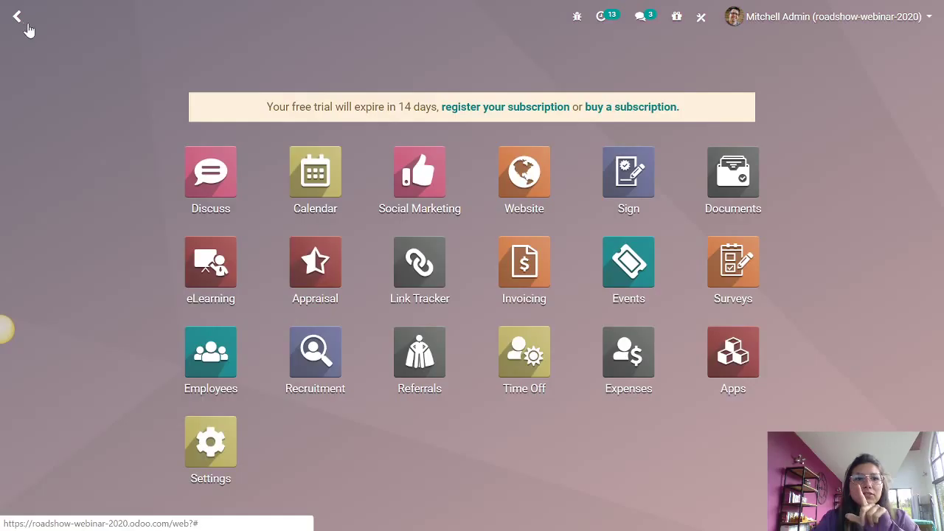
pyautogui.click(306, 269)
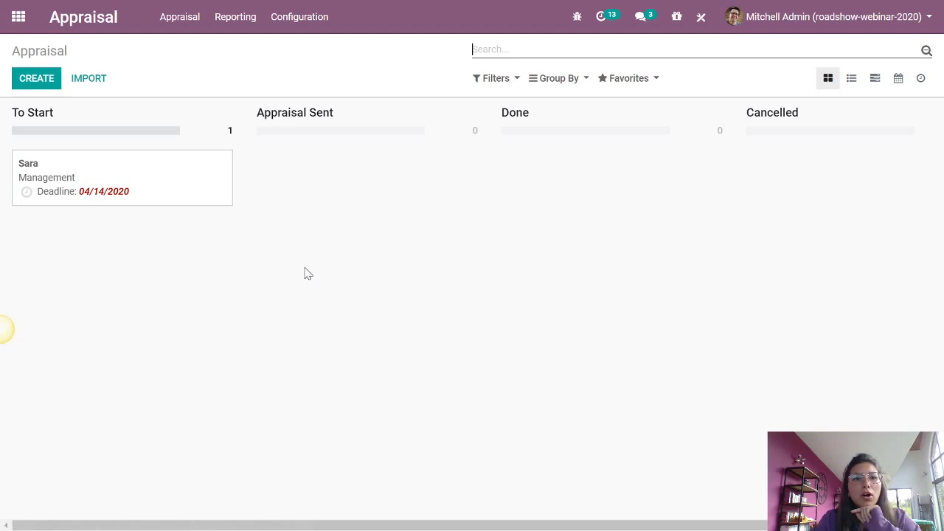
pyautogui.click(45, 78)
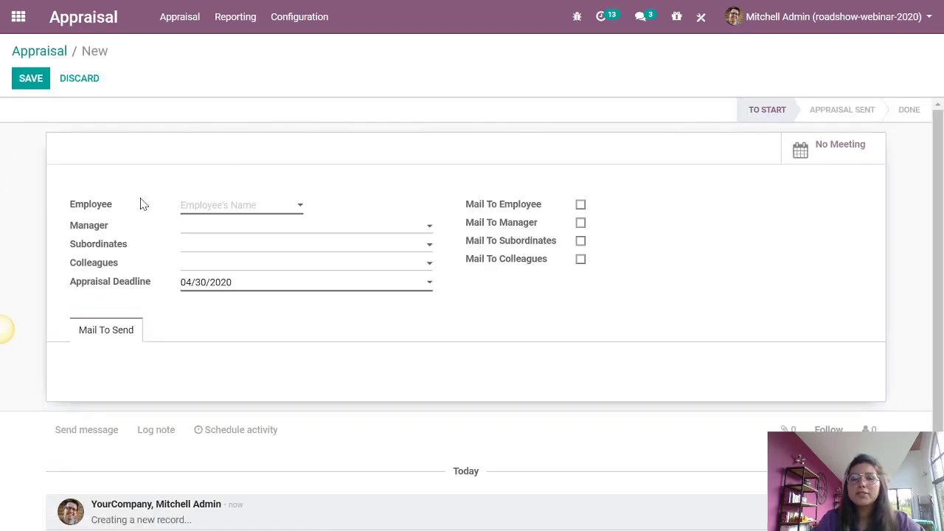
pyautogui.click(209, 206)
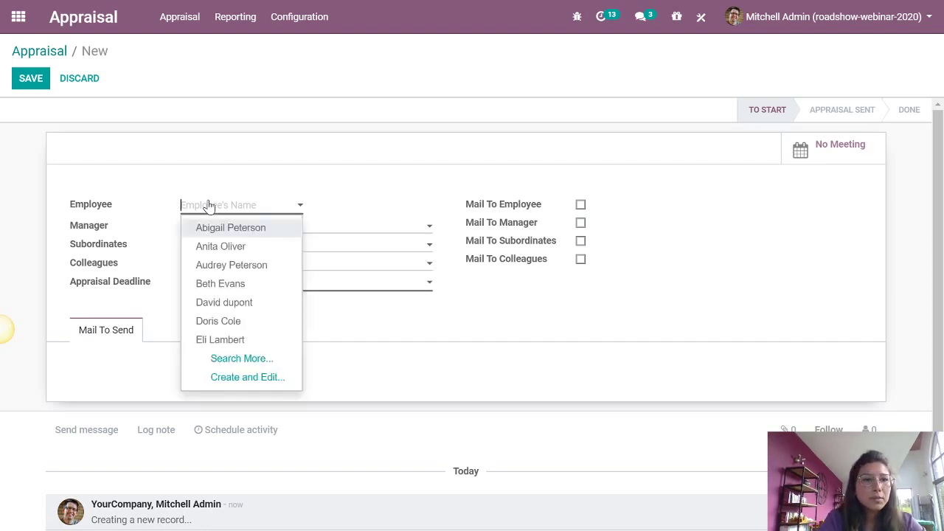
pyautogui.write('Da')
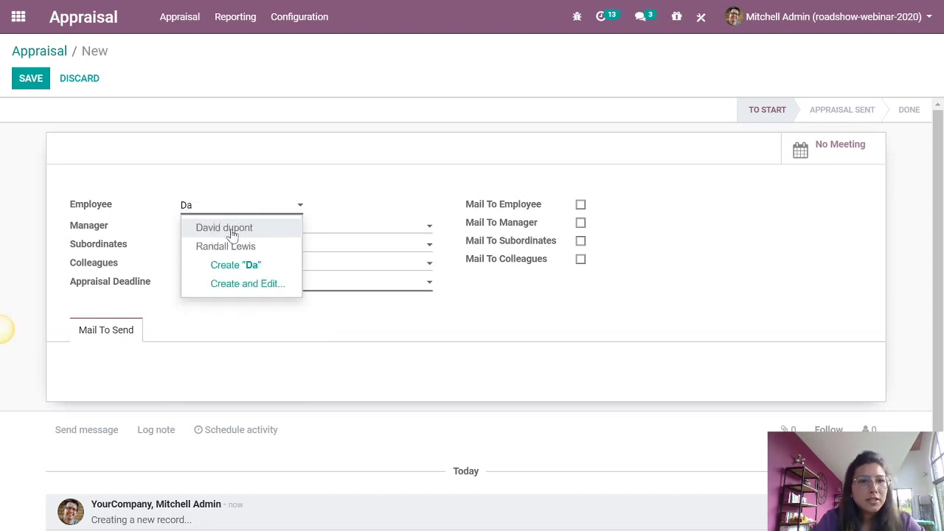
pyautogui.click(224, 228)
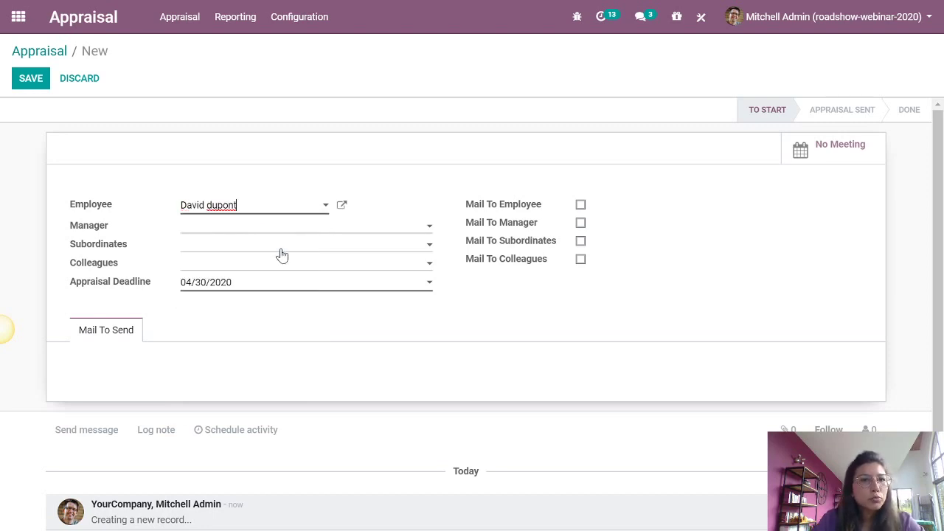
# - Set the appraisal's manager and enable Mail To Employee and Mail To Manager
pyautogui.click(234, 230)
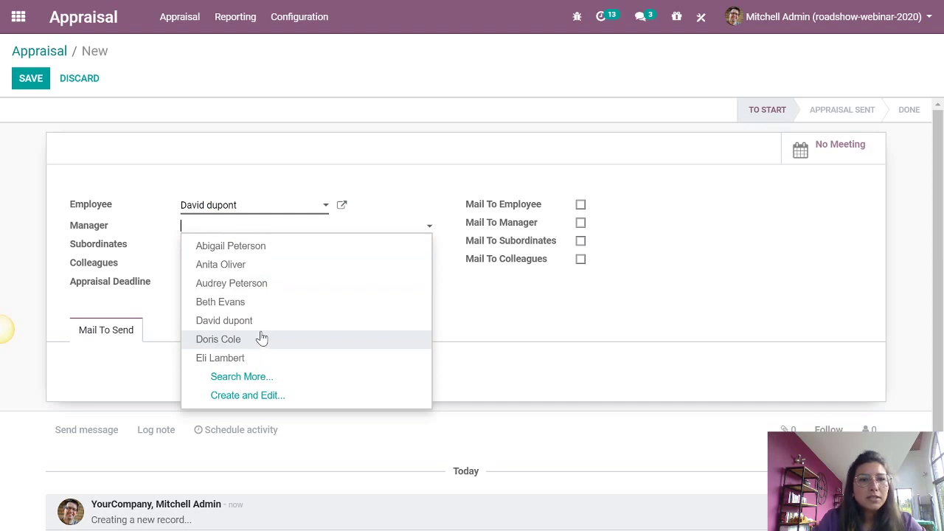
pyautogui.write('sara')
pyautogui.click(263, 249)
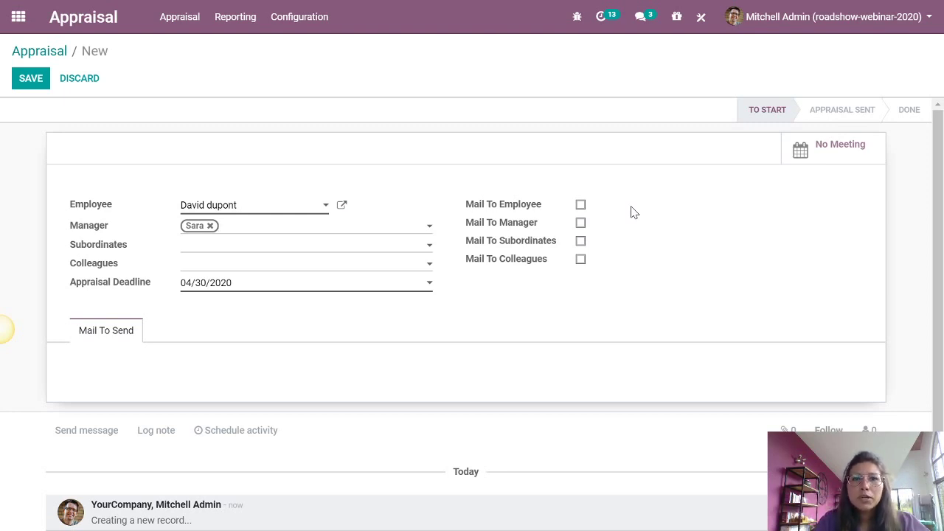
pyautogui.click(580, 206)
pyautogui.click(580, 224)
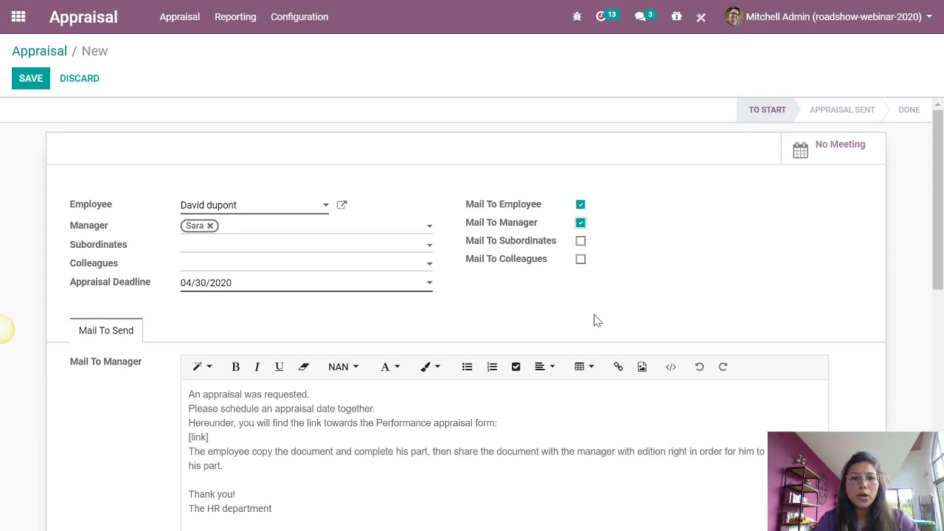
# - Add a blank line after the scheduling sentence in the manager mail
pyautogui.scroll(-1, 596, 320)
pyautogui.scroll(-1, 471, 317)
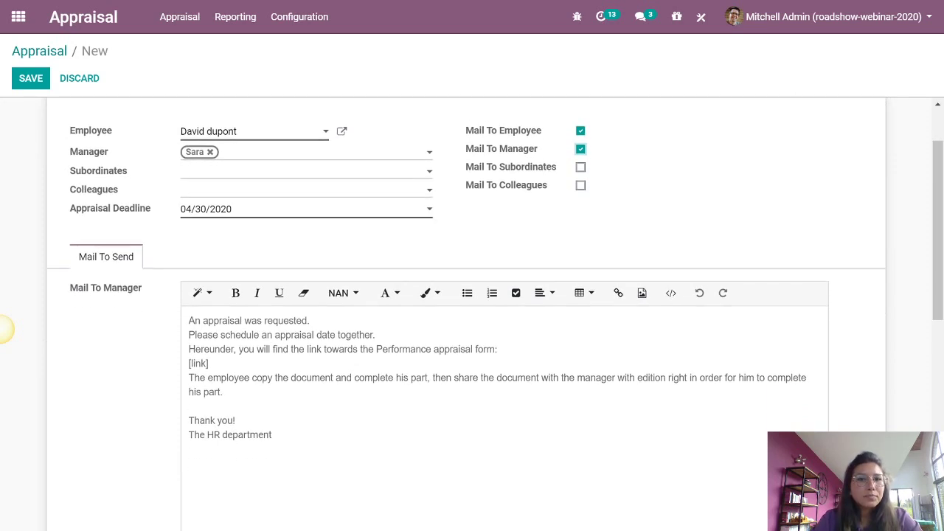
pyautogui.scroll(-3, 472, 317)
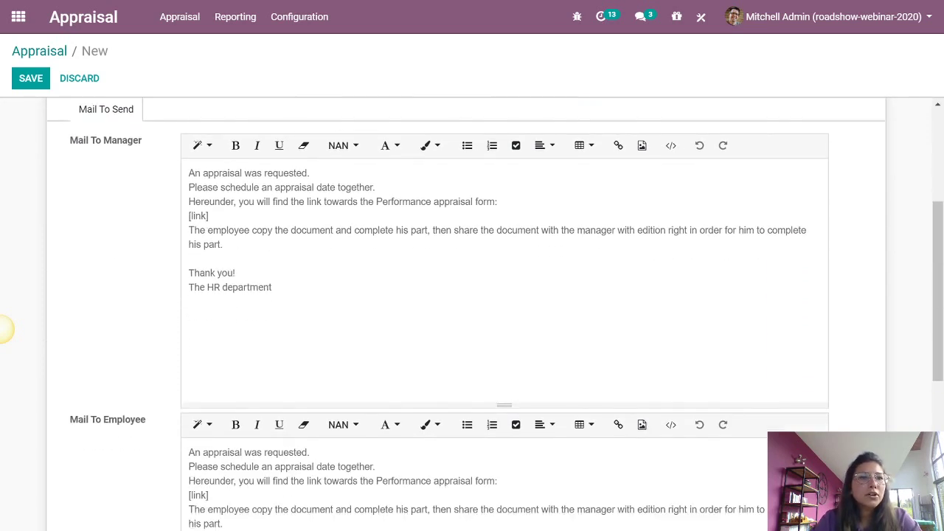
pyautogui.scroll(-2, 471, 317)
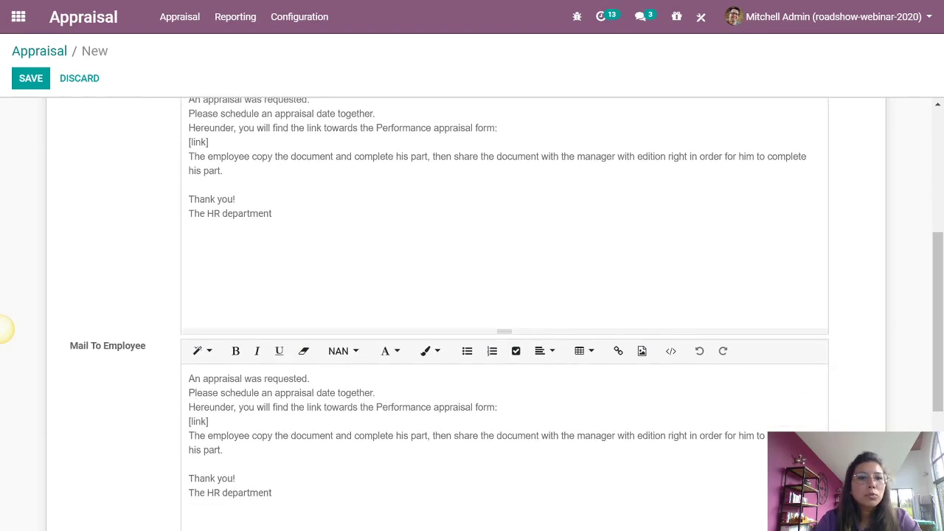
pyautogui.moveTo(289, 393); pyautogui.dragTo(375, 392)
pyautogui.click(375, 392)
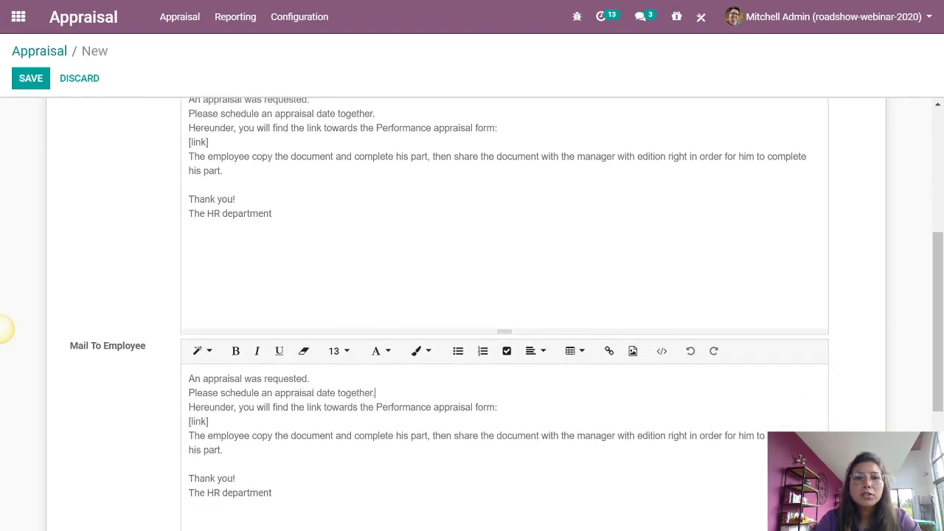
pyautogui.scroll(3, 472, 317)
pyautogui.click(375, 261)
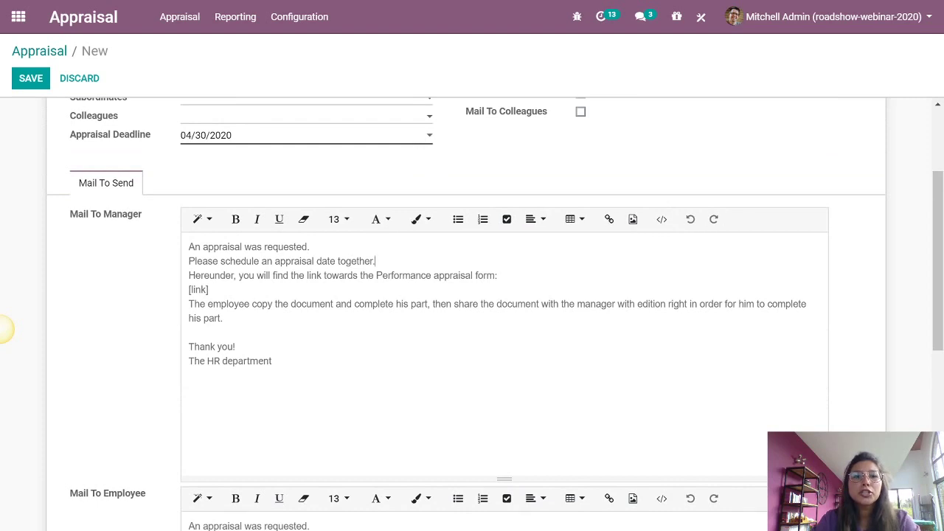
pyautogui.press('Return')
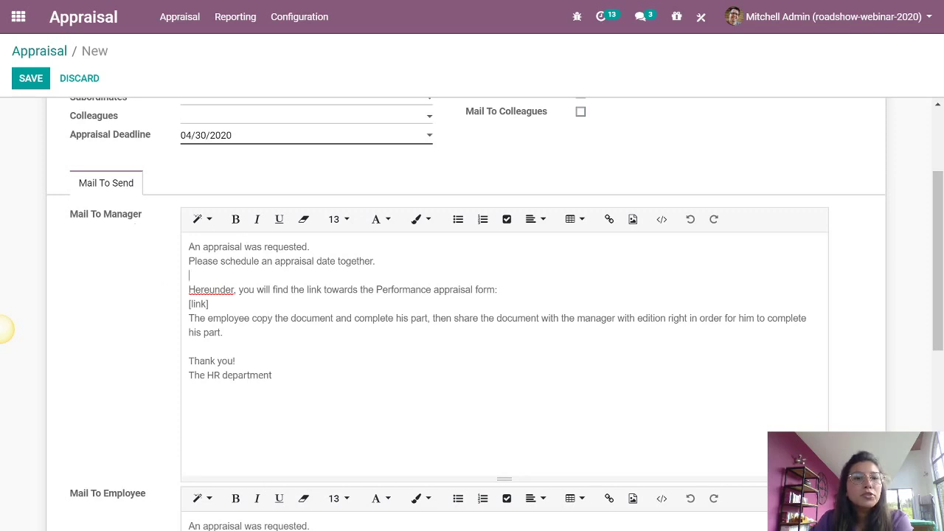
# - Link the manager mail's [link] placeholder to the survey URL and make it bold
pyautogui.moveTo(210, 304); pyautogui.dragTo(178, 305)
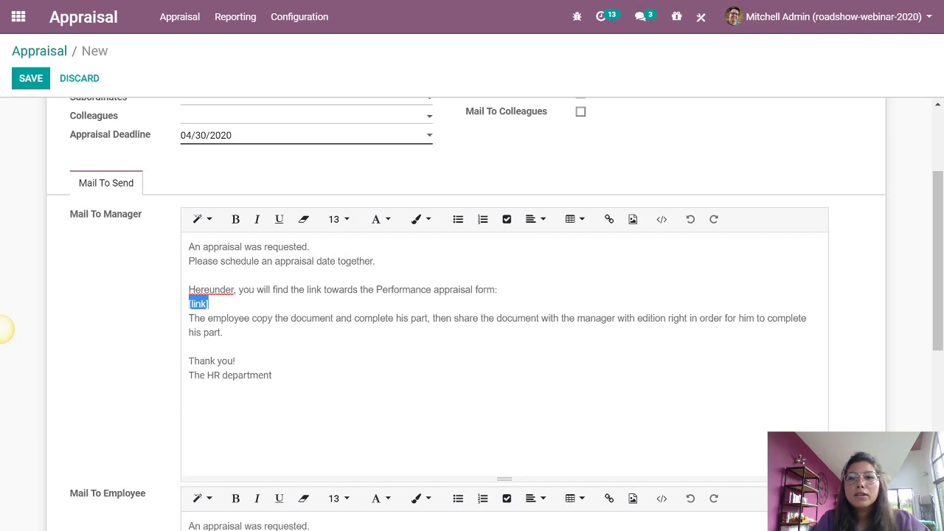
pyautogui.click(609, 219)
pyautogui.write('https://roadshow-webinar-2020.odoo.com/survey/start/cb3e82f4-b820-40c6-8e2e-49185ef75b44')
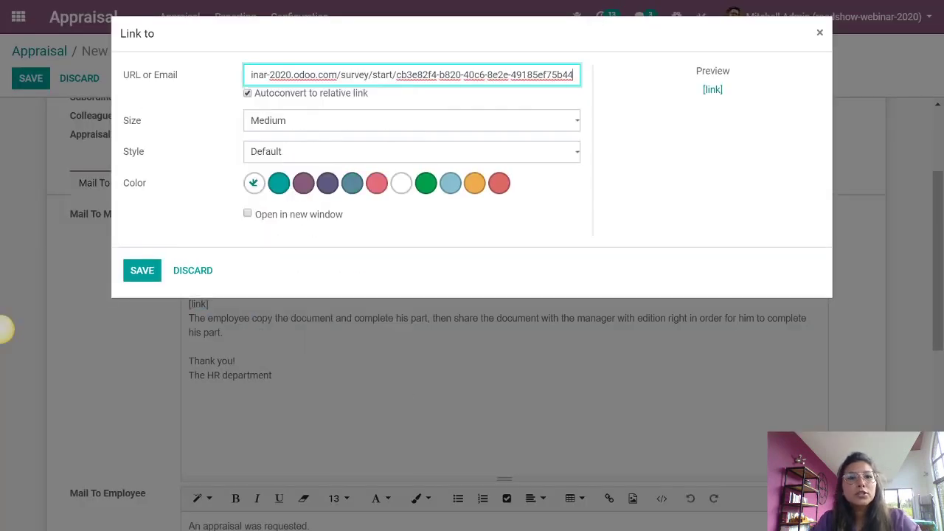
pyautogui.click(141, 270)
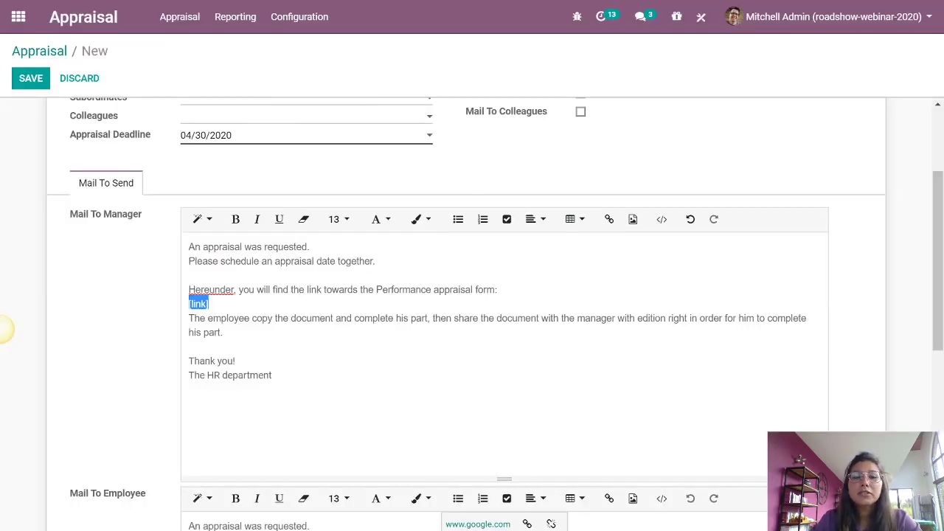
pyautogui.hotkey('ctrl', 'b')
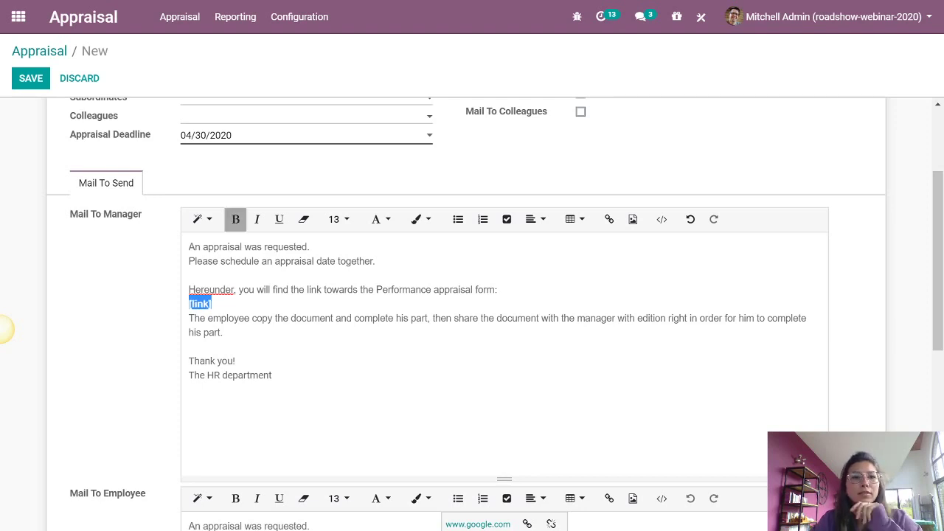
pyautogui.scroll(-3, 6, 329)
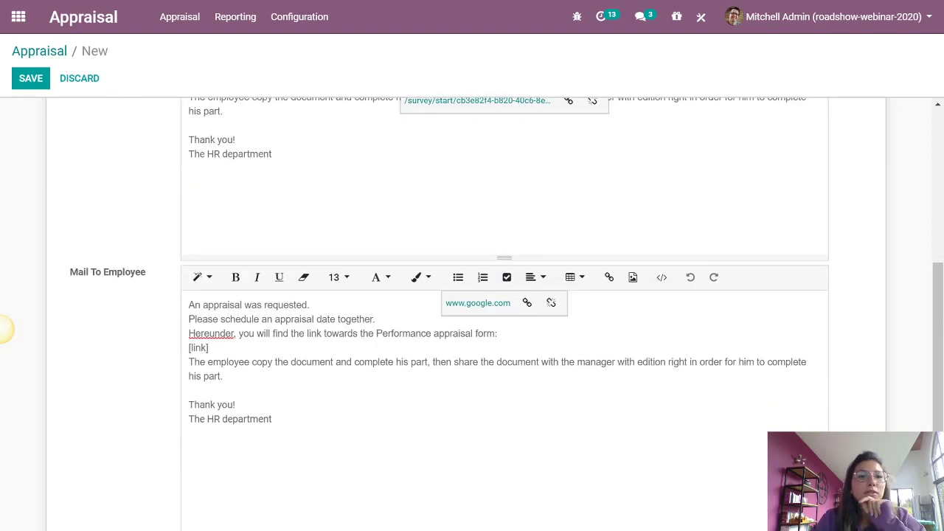
# - Link and bold the employee mail's [link] placeholder, adding a blank line after the scheduling sentence
pyautogui.moveTo(209, 347); pyautogui.dragTo(169, 352)
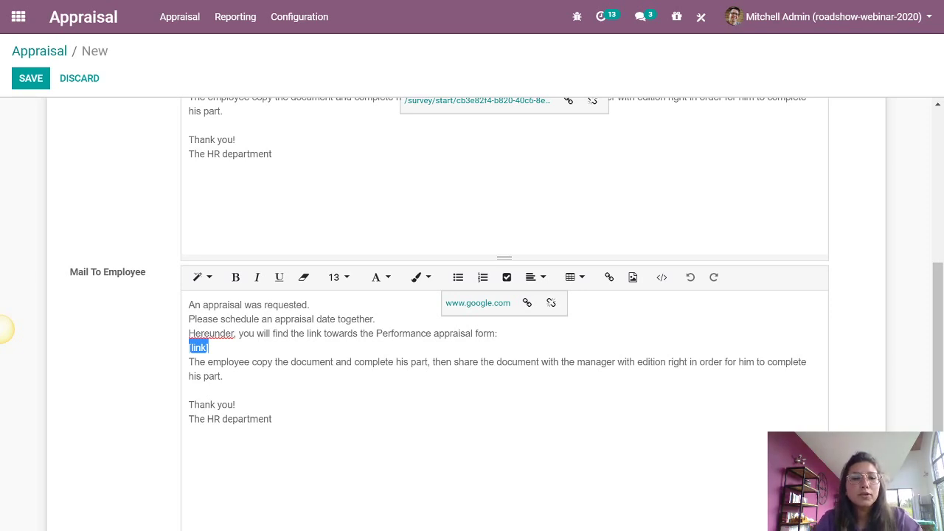
pyautogui.click(609, 277)
pyautogui.click(441, 74)
pyautogui.hotkey('ctrl', 'v')
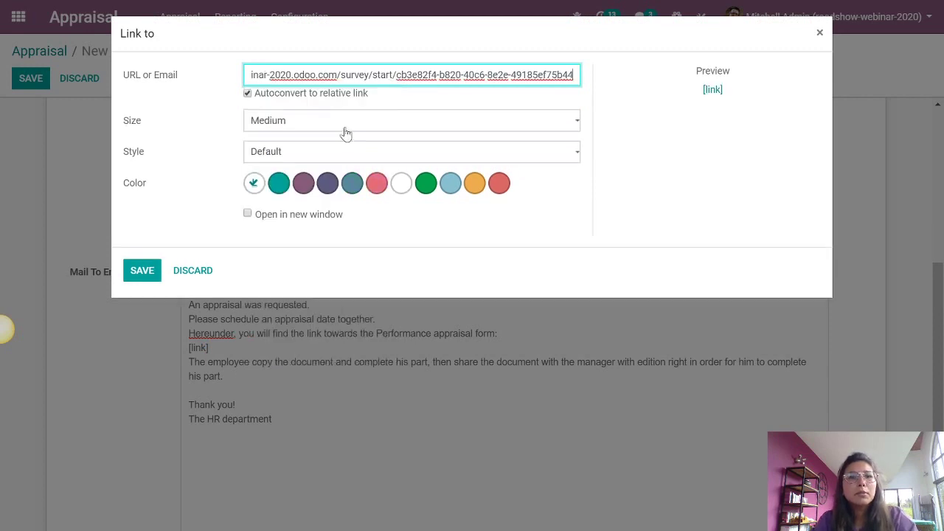
pyautogui.click(142, 256)
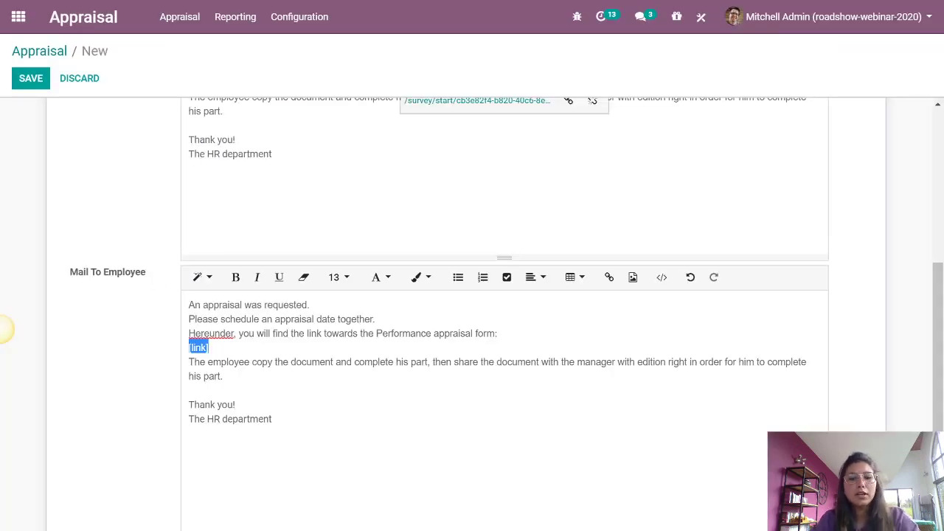
pyautogui.hotkey('ctrl', 'b')
pyautogui.press('Right')
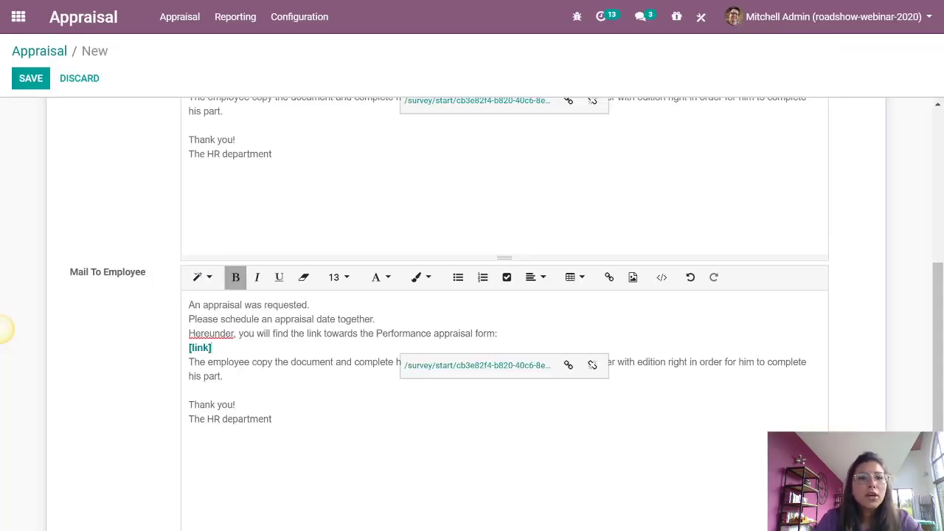
pyautogui.press('Up')
pyautogui.press('Up')
pyautogui.press('End')
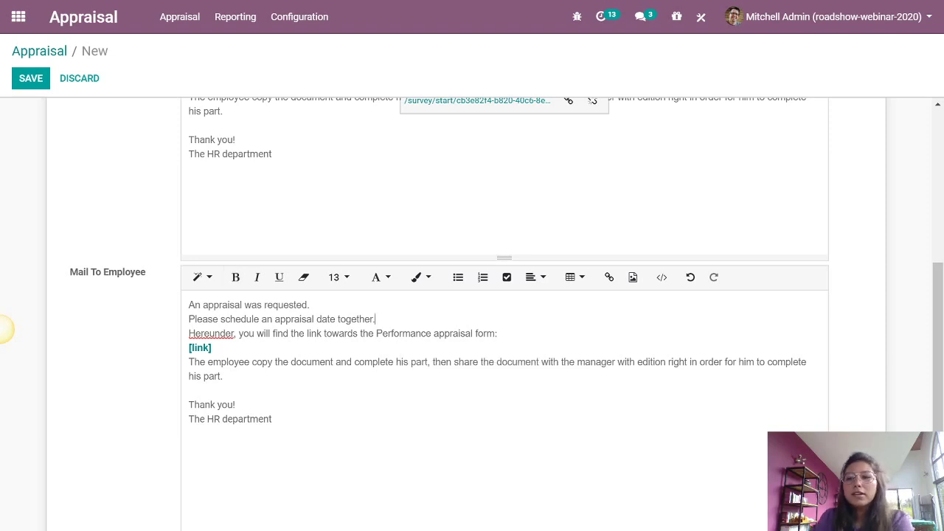
pyautogui.press('Return')
pyautogui.scroll(5, 3, 329)
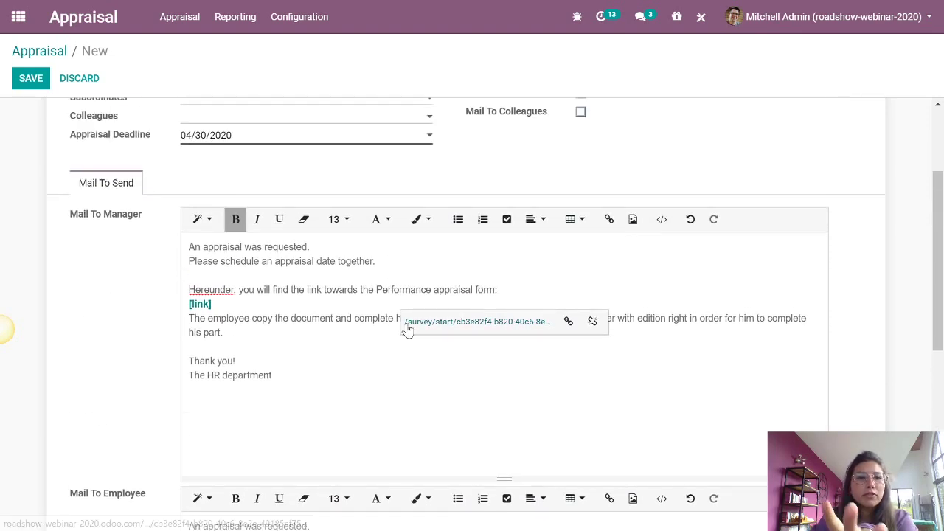
pyautogui.scroll(3, 404, 325)
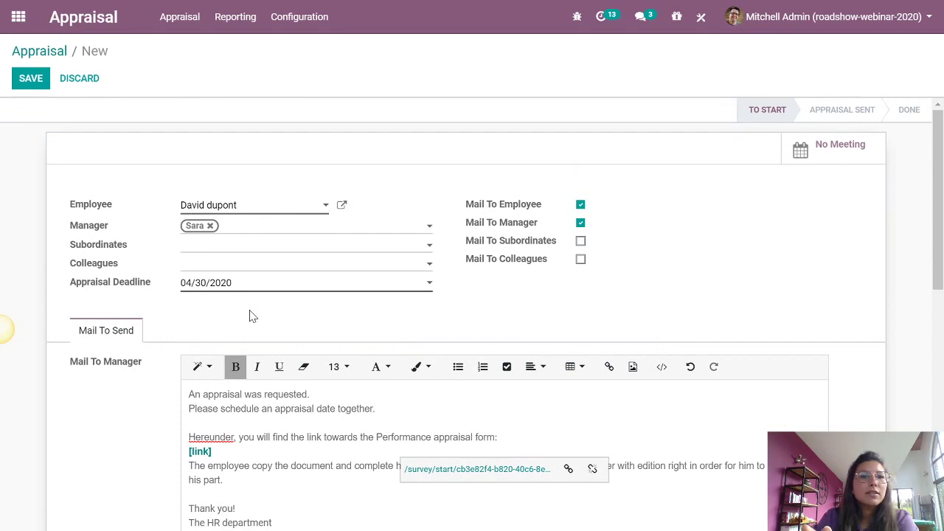
# - Save the appraisal, confirm it and send the appraisal forms
pyautogui.click(28, 78)
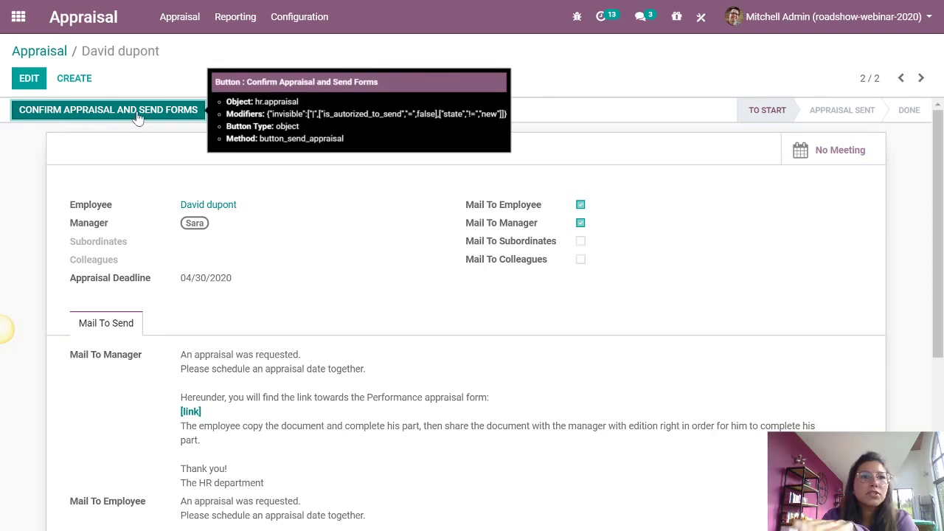
pyautogui.click(137, 115)
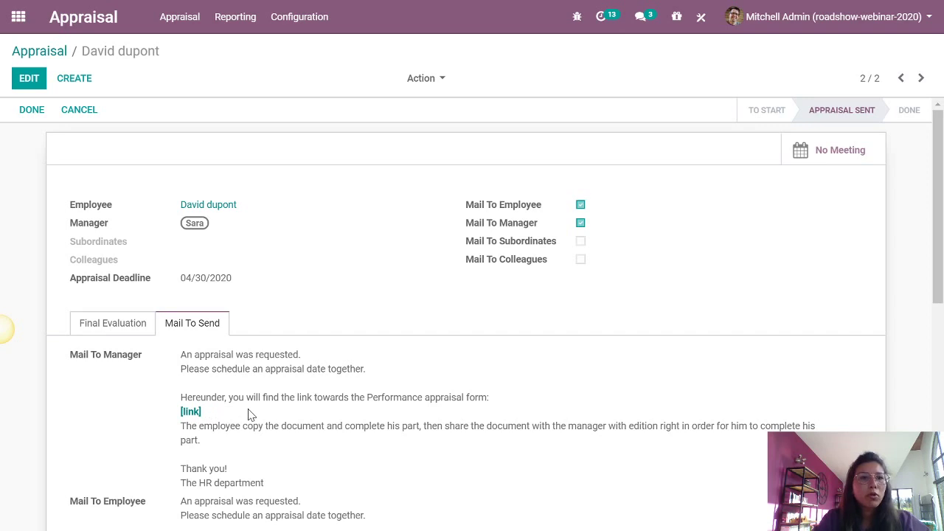
pyautogui.click(28, 110)
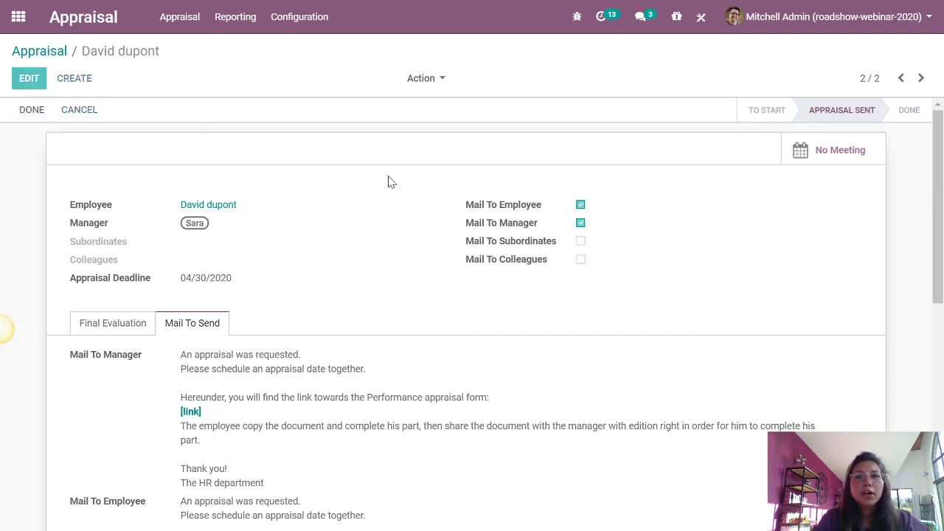
# - Launch a test run of the 'Survey performance phrases' survey from the Surveys app
pyautogui.click(22, 20)
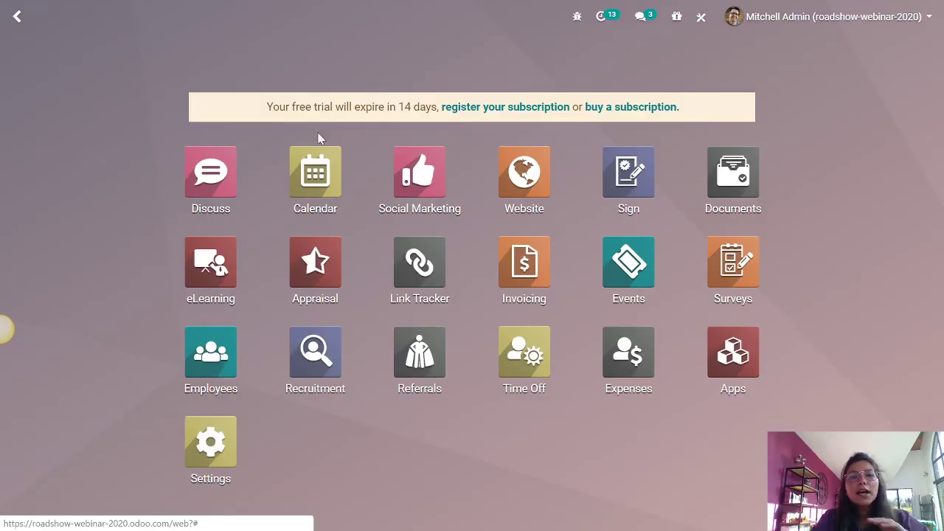
pyautogui.click(734, 255)
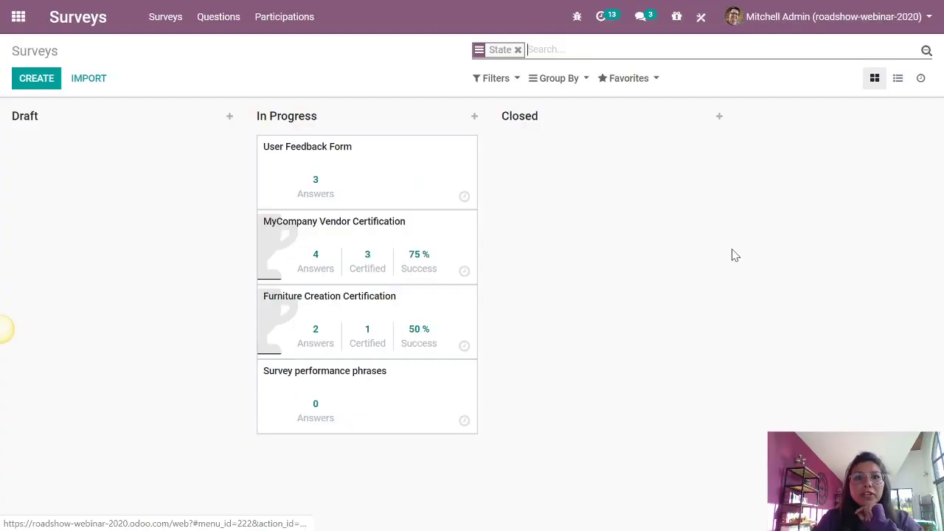
pyautogui.click(350, 386)
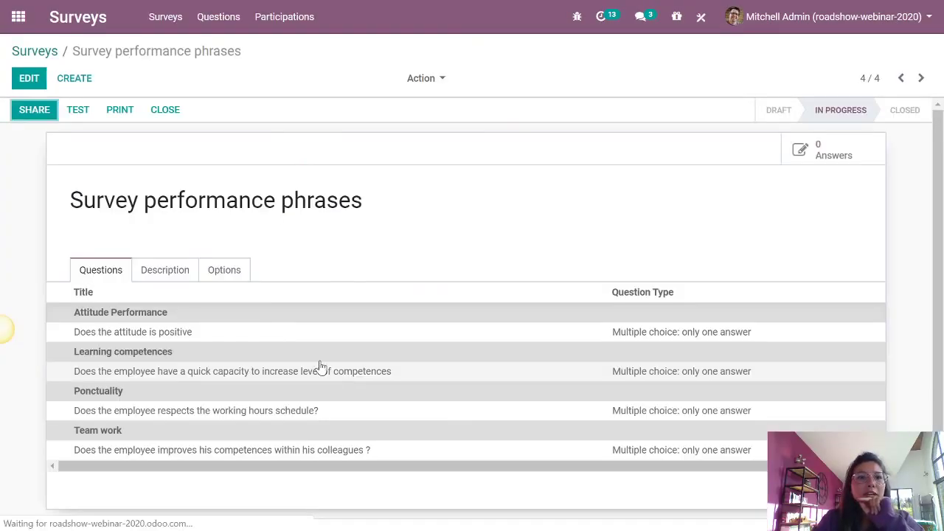
pyautogui.click(78, 111)
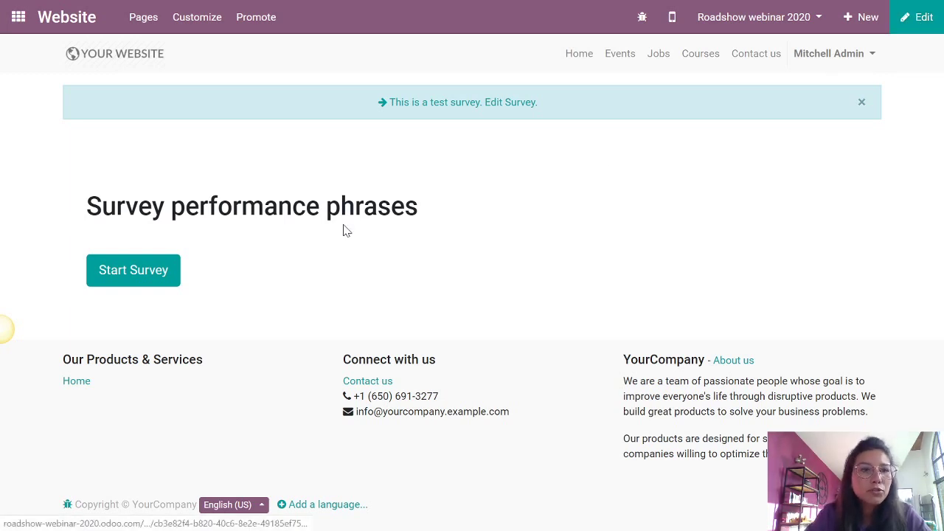
# - Add a 'Catchy Headline' Cover block above the survey start page and save the page
pyautogui.click(914, 26)
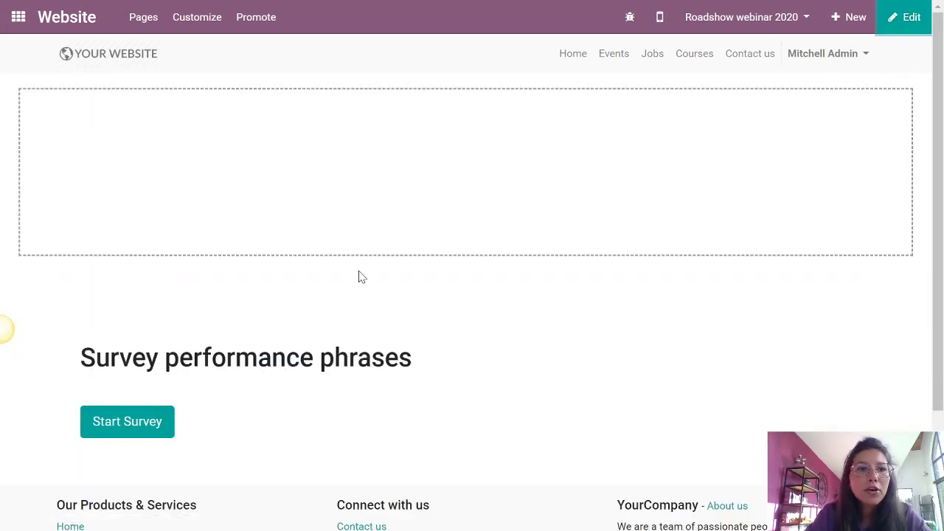
pyautogui.moveTo(162, 146); pyautogui.dragTo(162, 127)
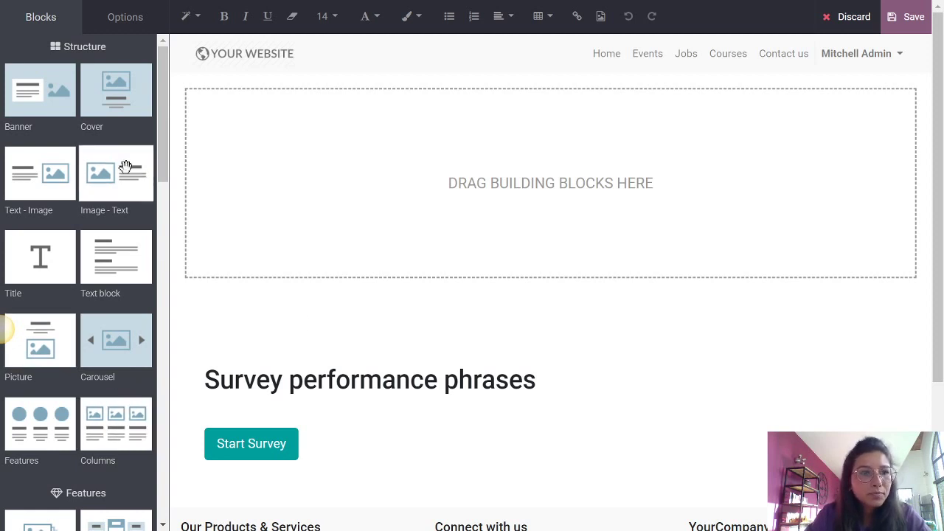
pyautogui.moveTo(107, 94); pyautogui.dragTo(375, 130)
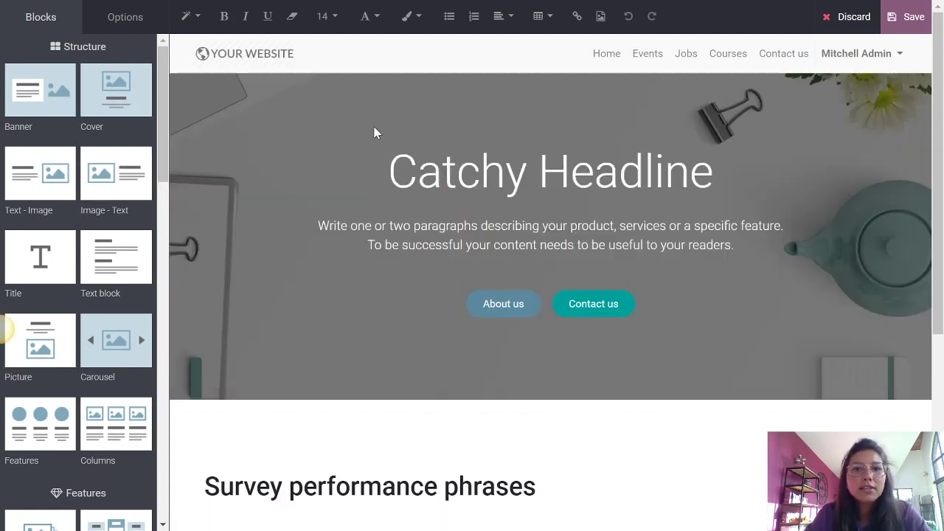
pyautogui.scroll(-3, 568, 291)
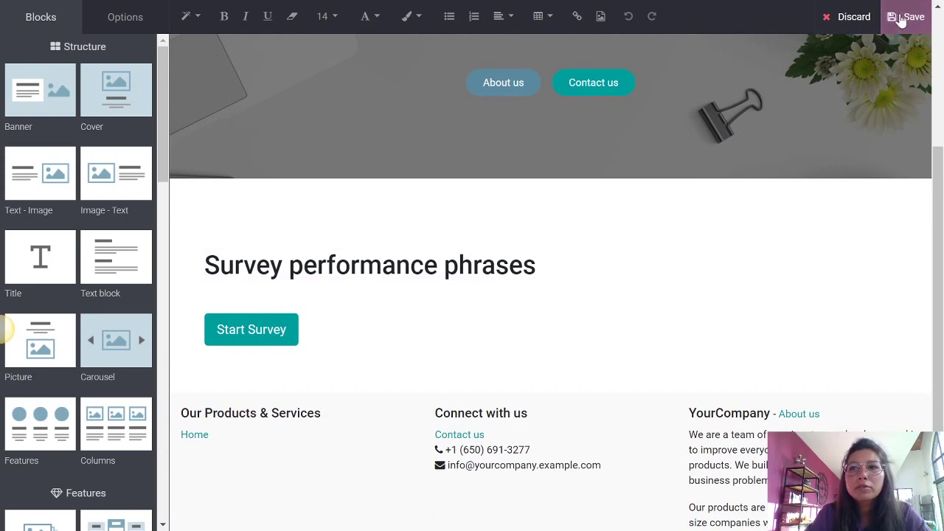
pyautogui.click(909, 16)
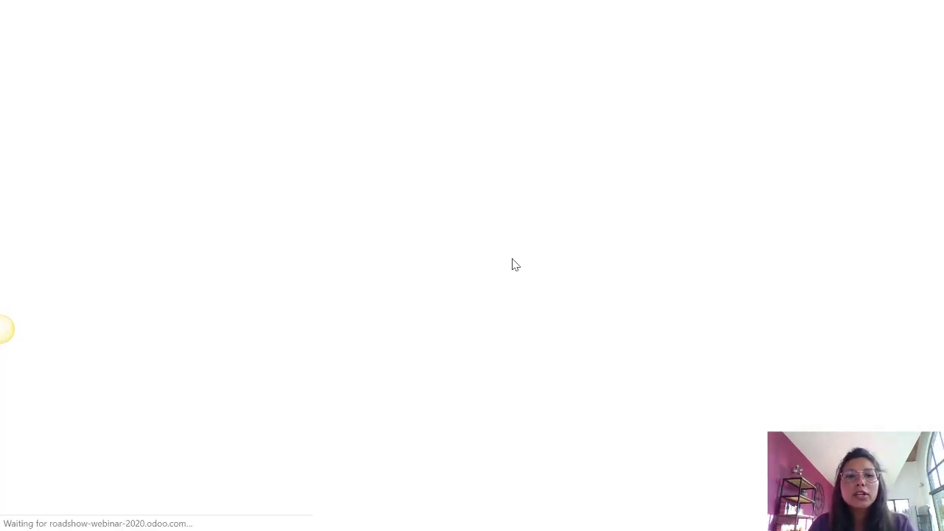
pyautogui.scroll(-5, 483, 272)
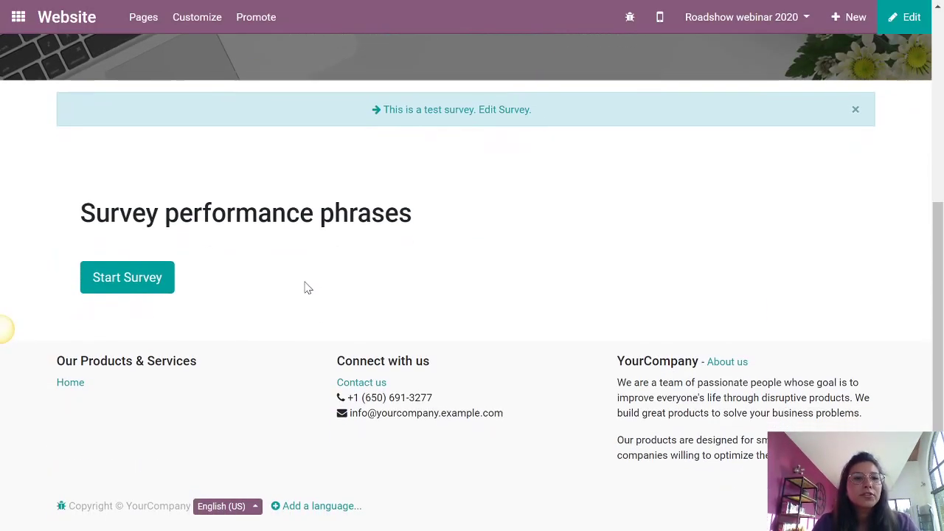
# - Start the test survey
pyautogui.click(147, 275)
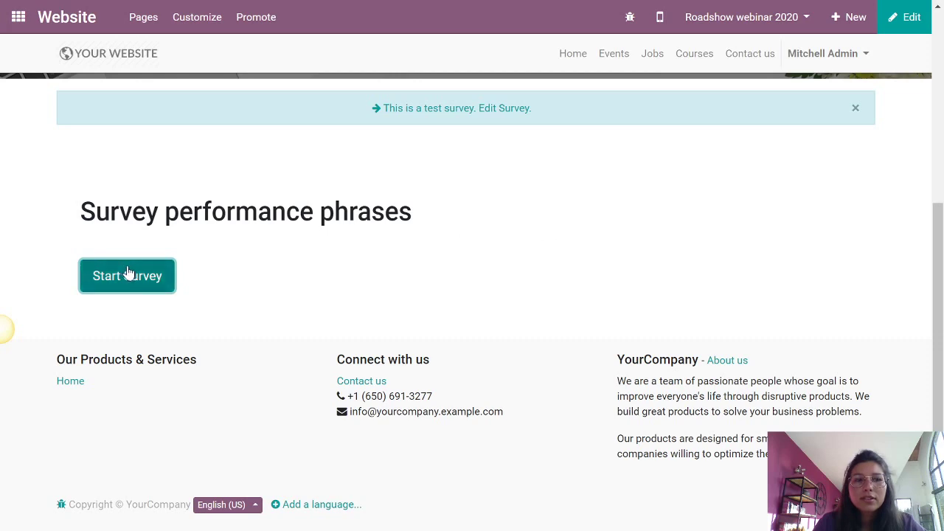
pyautogui.click(162, 281)
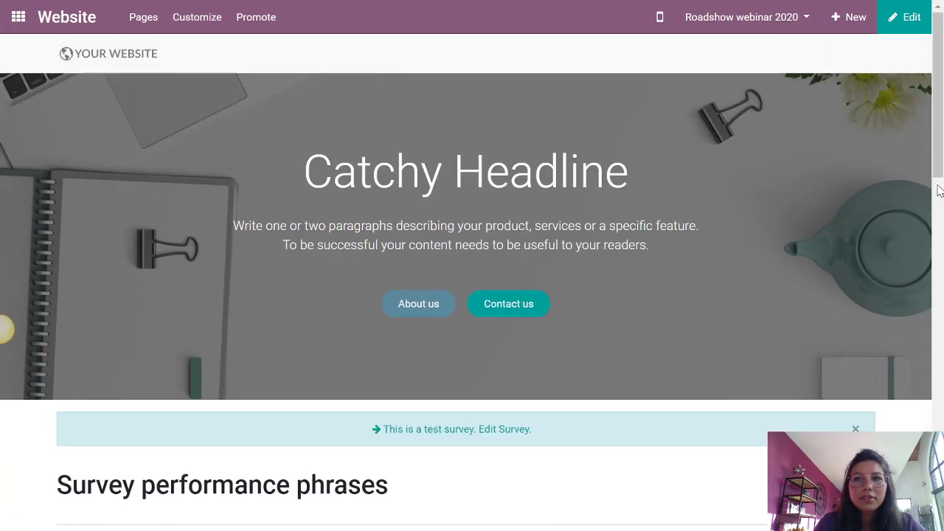
pyautogui.moveTo(939, 191); pyautogui.dragTo(938, 267)
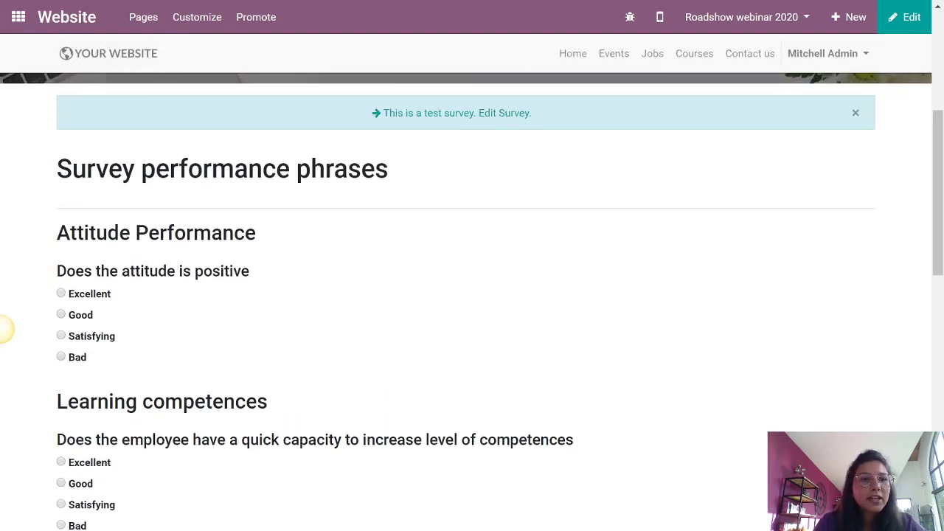
pyautogui.scroll(-1, 4, 330)
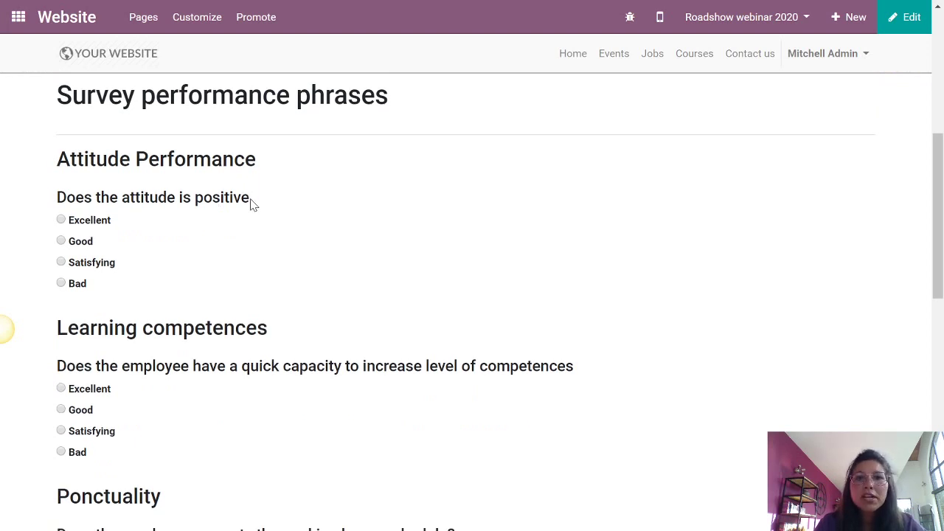
# - Answer Good for attitude, Excellent for learning competences and Good for punctuality
pyautogui.click(87, 224)
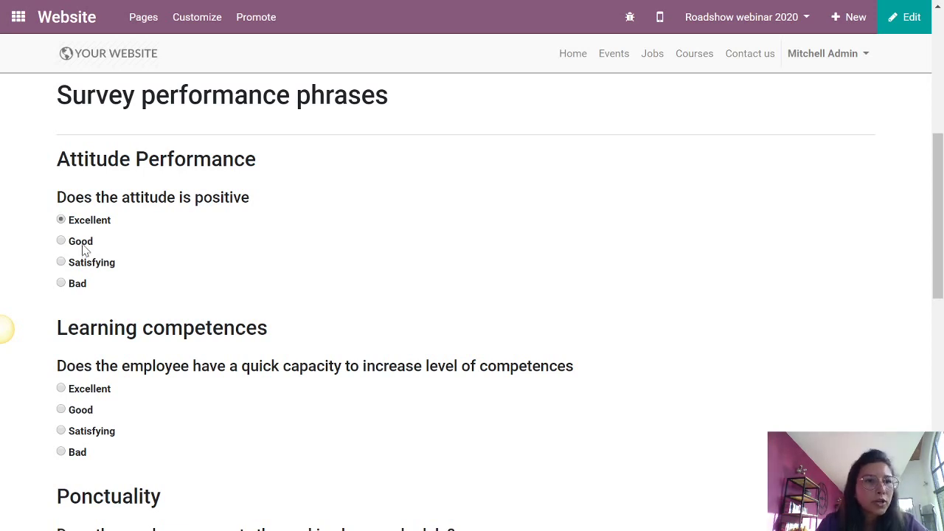
pyautogui.click(82, 245)
pyautogui.scroll(-2, 194, 266)
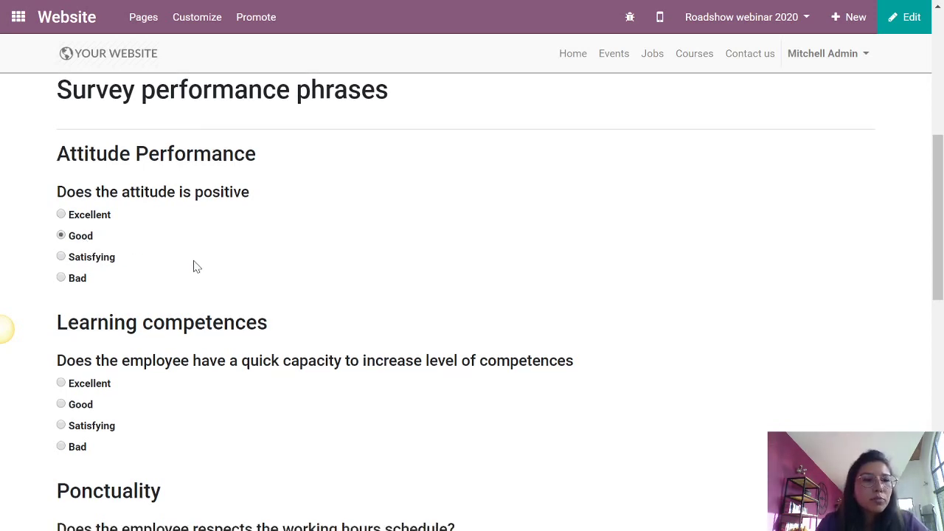
pyautogui.click(95, 244)
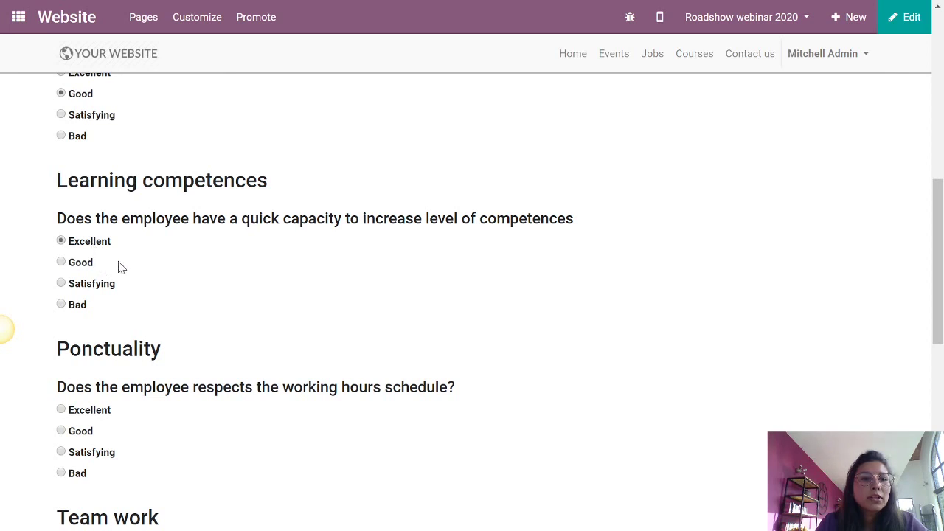
pyautogui.scroll(-1, 199, 347)
pyautogui.scroll(-2, 204, 341)
pyautogui.click(84, 286)
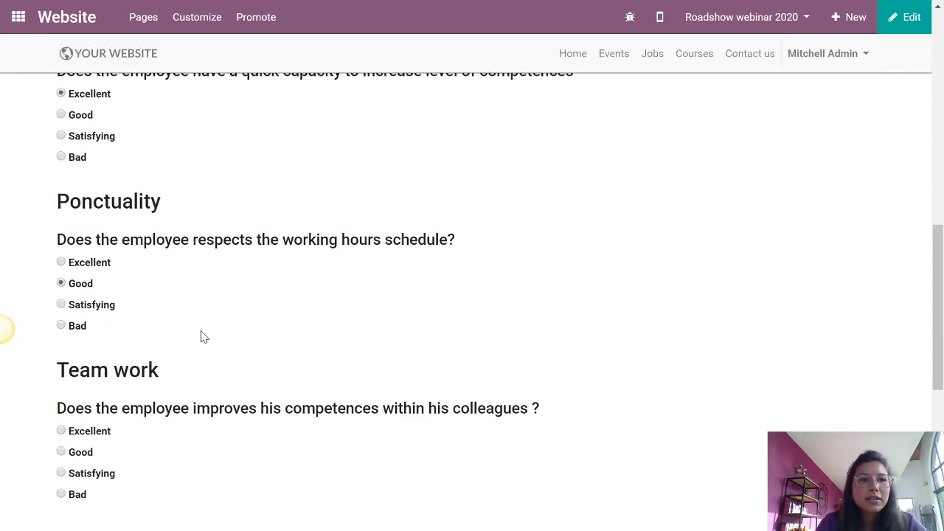
pyautogui.scroll(-2, 368, 302)
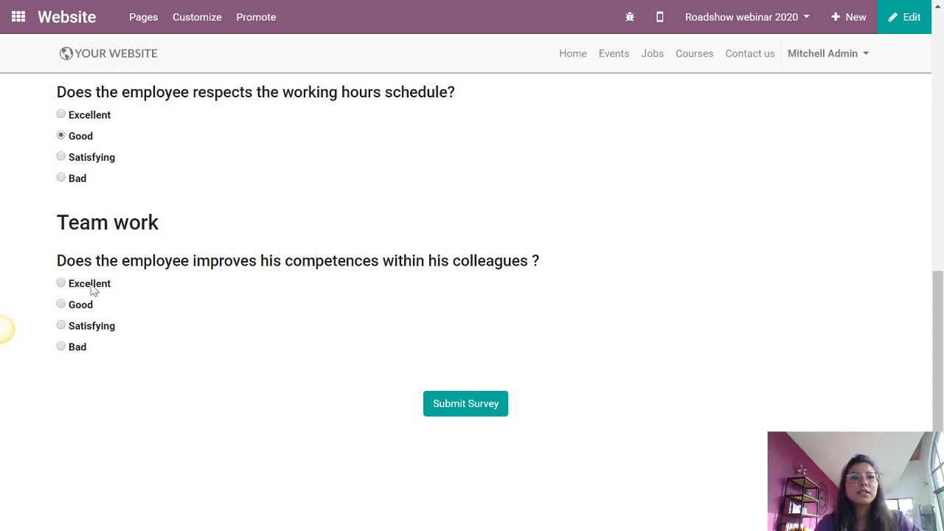
# - Submit the test survey and view its Thank you! page
pyautogui.click(472, 411)
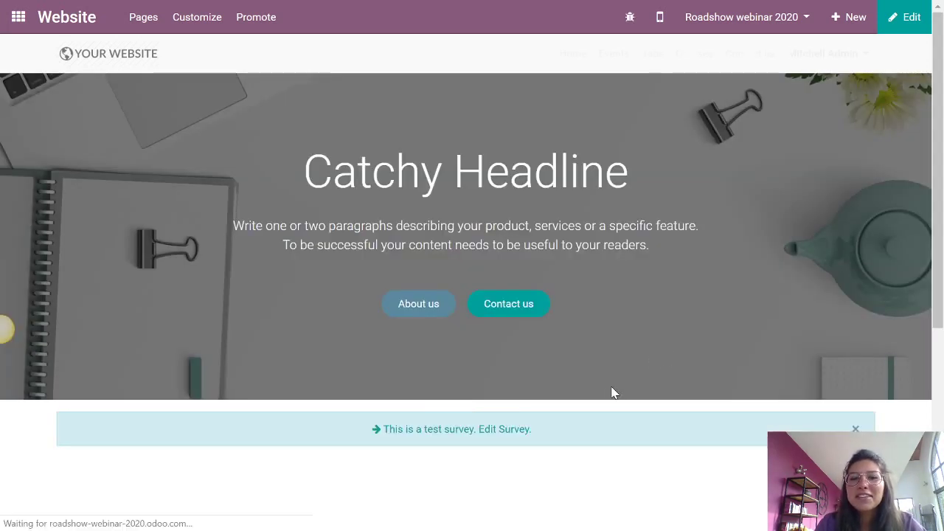
pyautogui.scroll(-3, 612, 393)
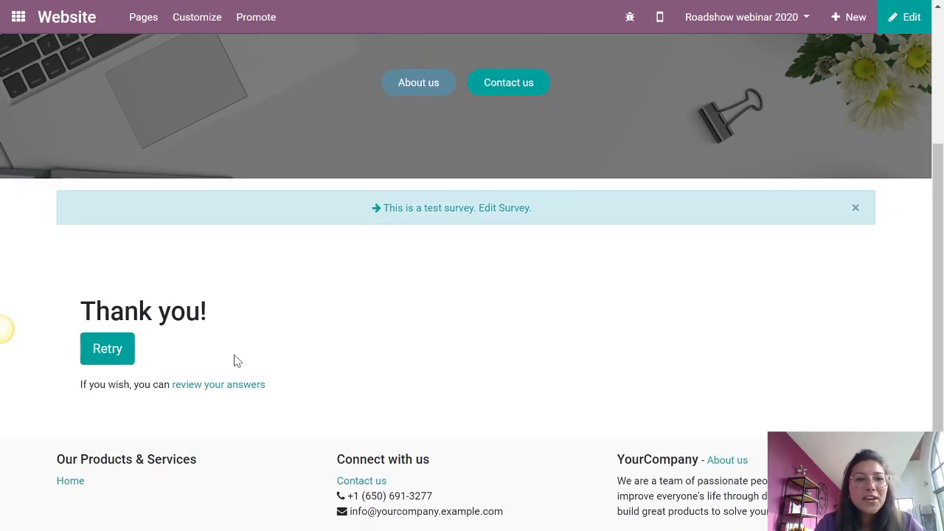
pyautogui.scroll(3, 321, 339)
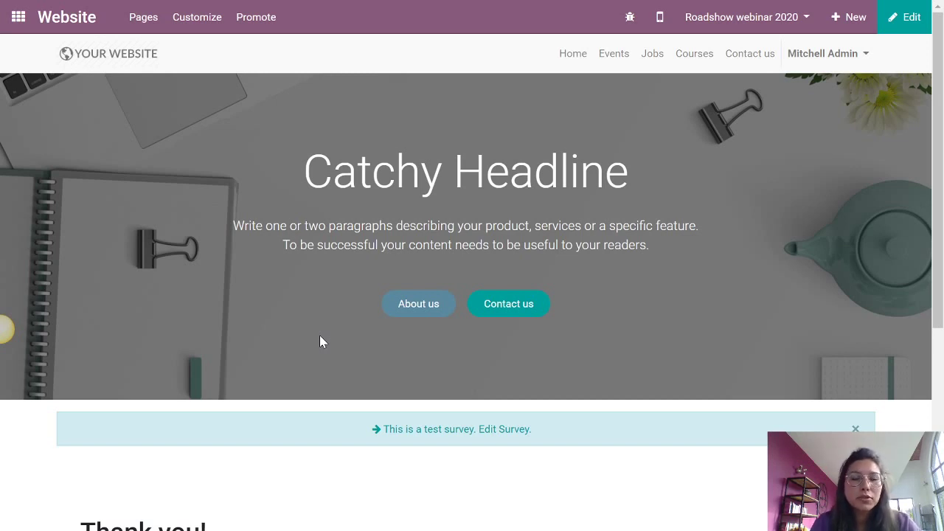
# - Return to Mentimeter and advance to the 'Want to customize anything?' slide
pyautogui.hotkey('alt', 'Tab')
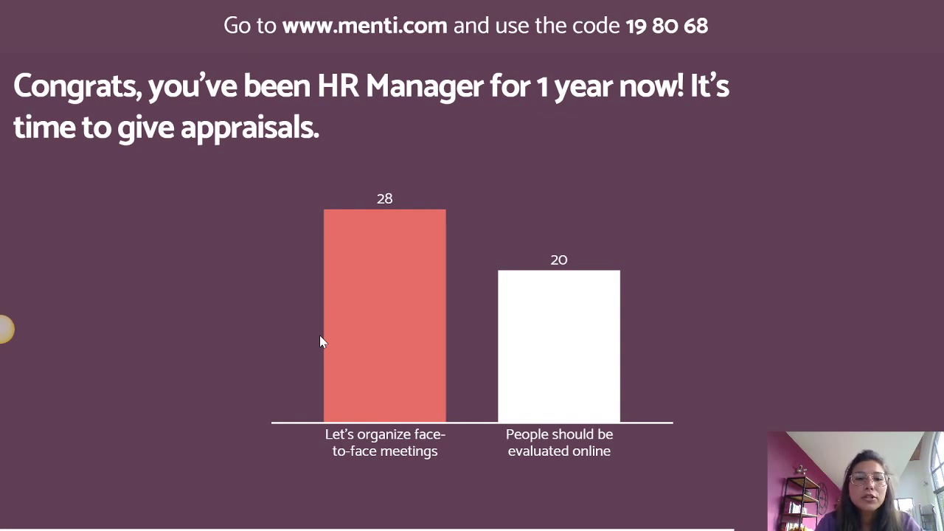
pyautogui.press('Right')
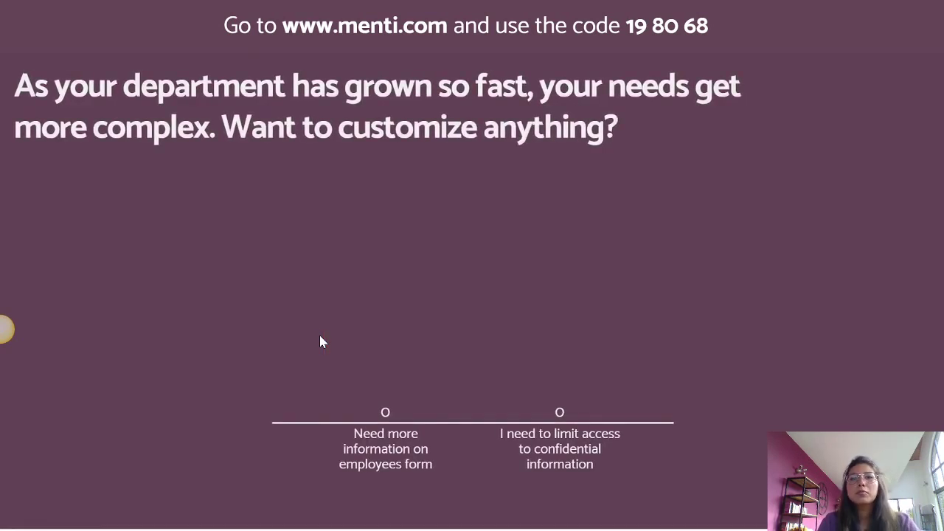
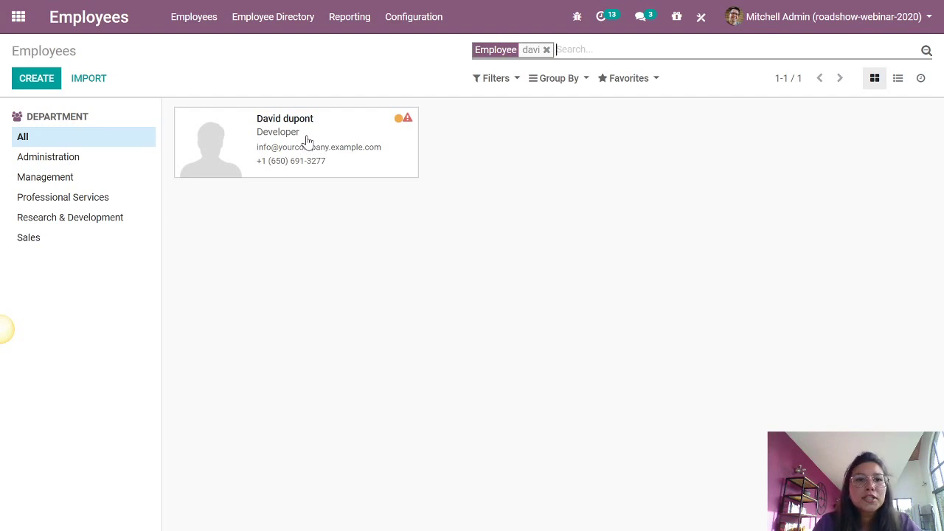
pyautogui.click(308, 140)
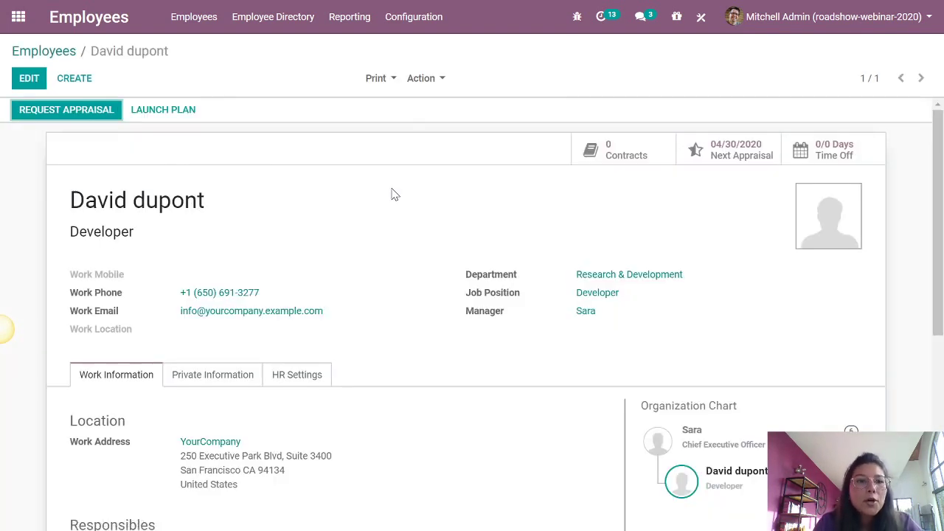
pyautogui.scroll(-1, 391, 197)
pyautogui.scroll(1, 392, 199)
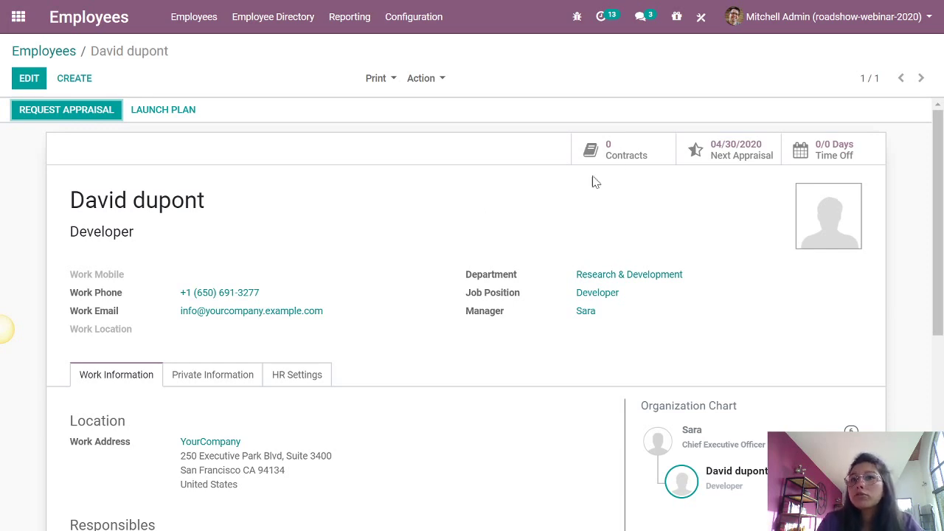
pyautogui.click(700, 22)
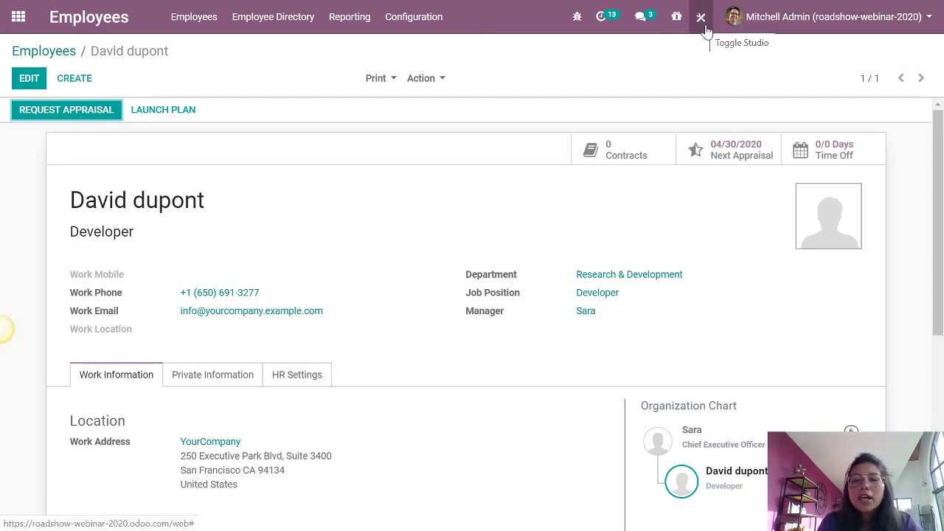
pyautogui.click(702, 27)
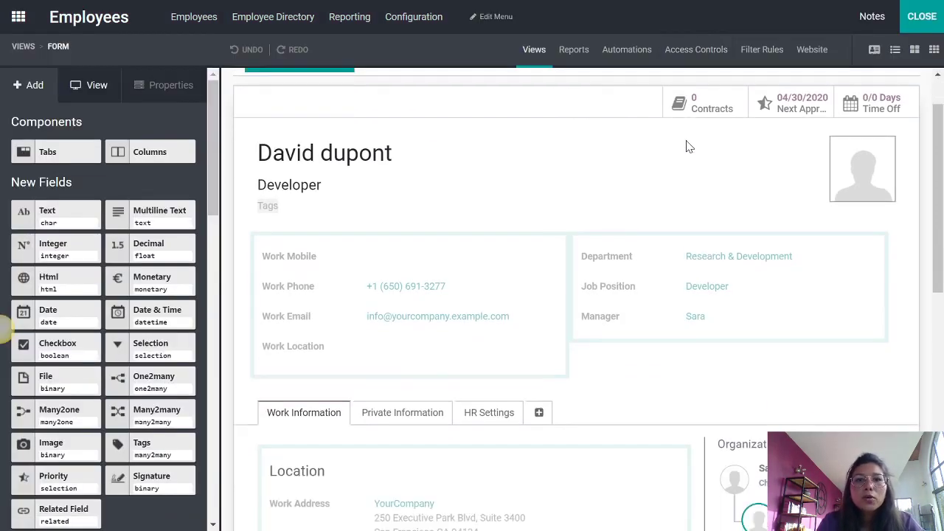
pyautogui.scroll(-2, 685, 146)
pyautogui.scroll(3, 686, 144)
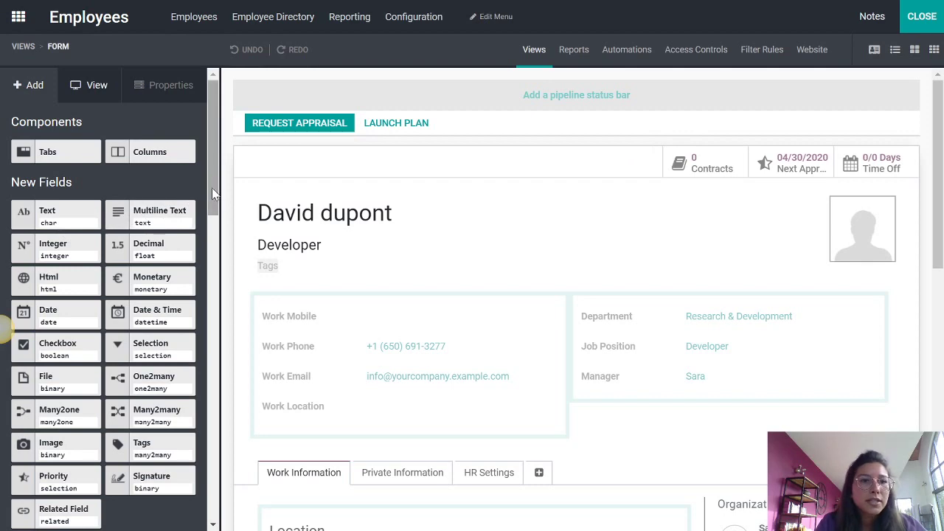
pyautogui.scroll(-1, 216, 197)
pyautogui.moveTo(216, 197)
pyautogui.mouseDown()
pyautogui.moveTo(215, 313)
pyautogui.moveTo(210, 182)
pyautogui.mouseUp()
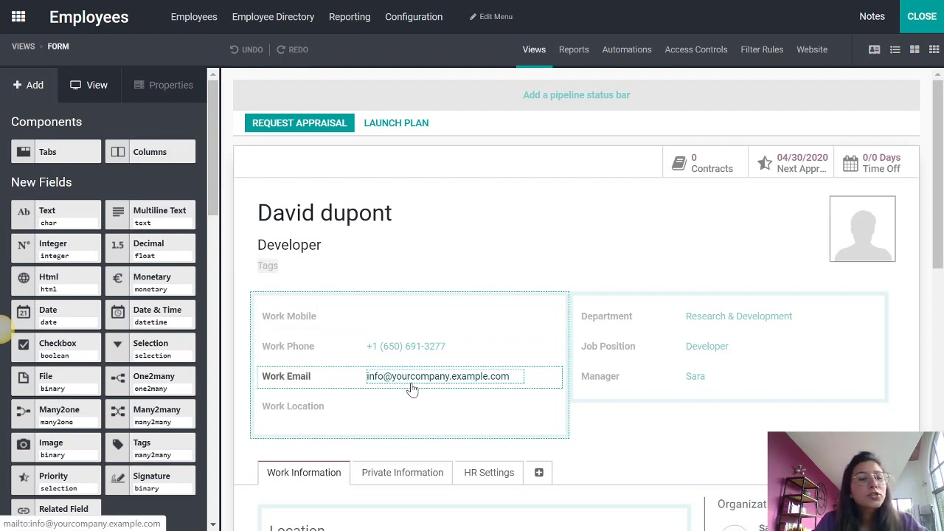
pyautogui.moveTo(46, 210)
pyautogui.mouseDown()
pyautogui.moveTo(65, 215)
pyautogui.moveTo(52, 212)
pyautogui.mouseUp()
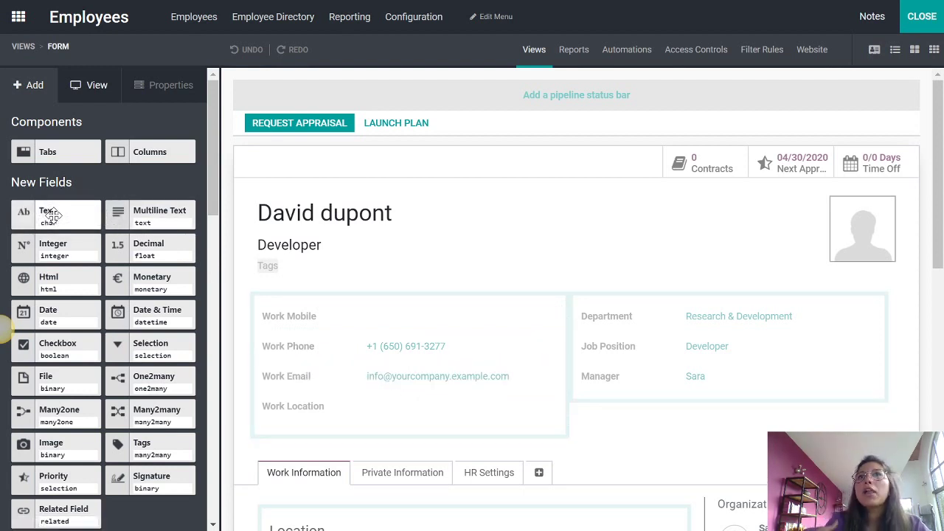
pyautogui.scroll(-1, 606, 272)
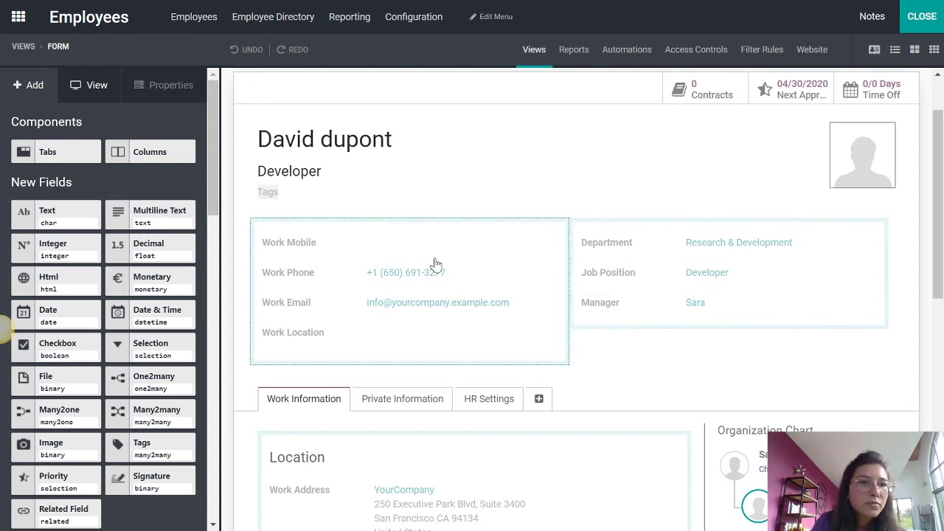
# - Add an invisible 'Type of contract' text field below Work Location and close Studio
pyautogui.moveTo(49, 218); pyautogui.dragTo(304, 374)
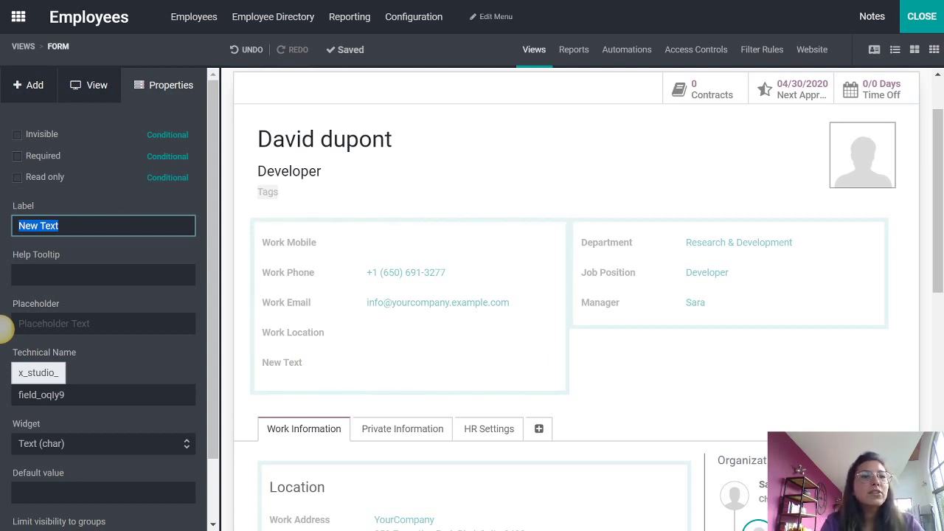
pyautogui.write('T')
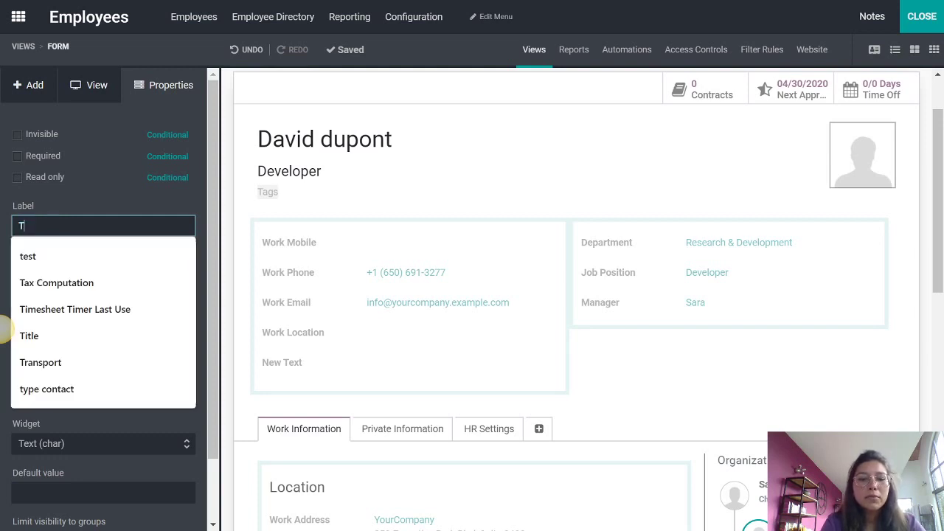
pyautogui.write('ype')
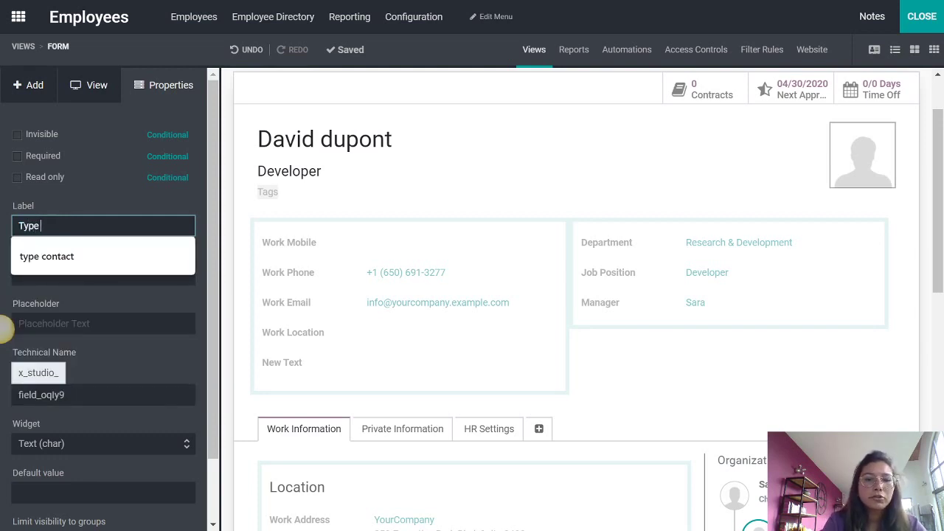
pyautogui.write(' of contract')
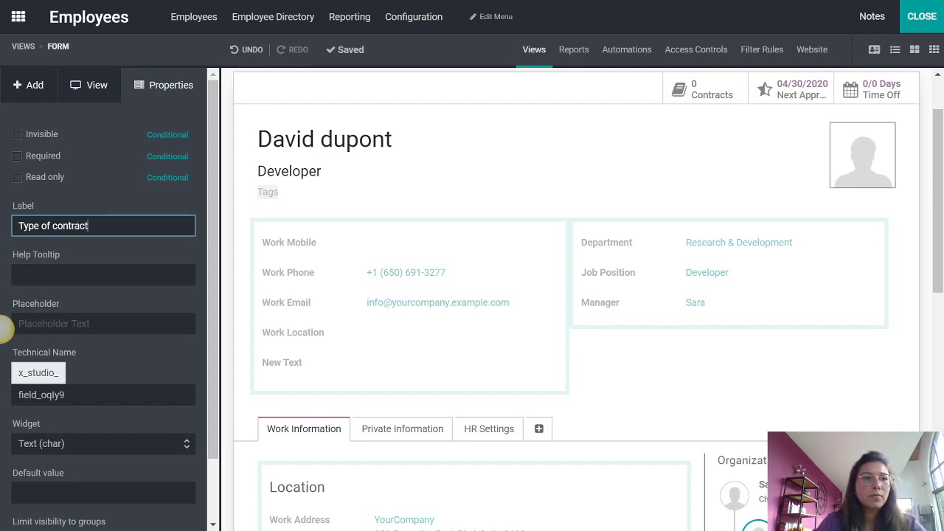
pyautogui.click(607, 365)
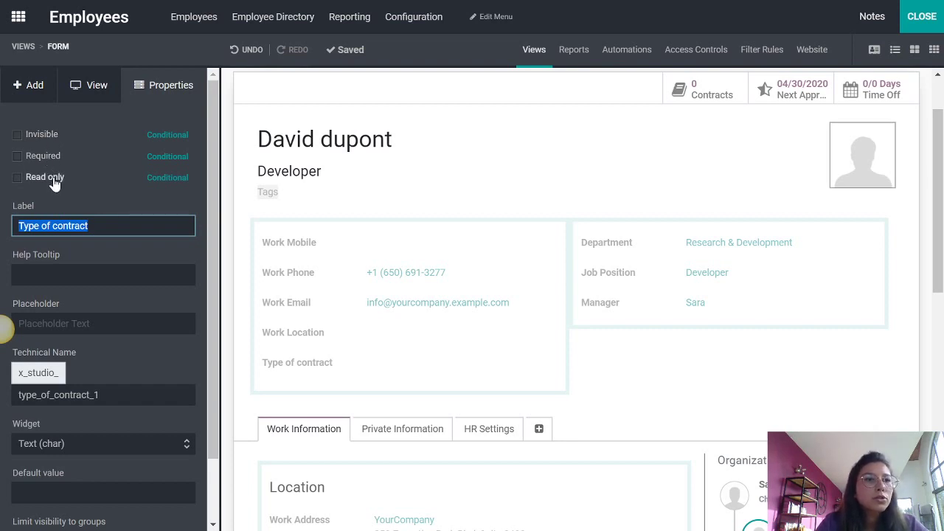
pyautogui.click(53, 138)
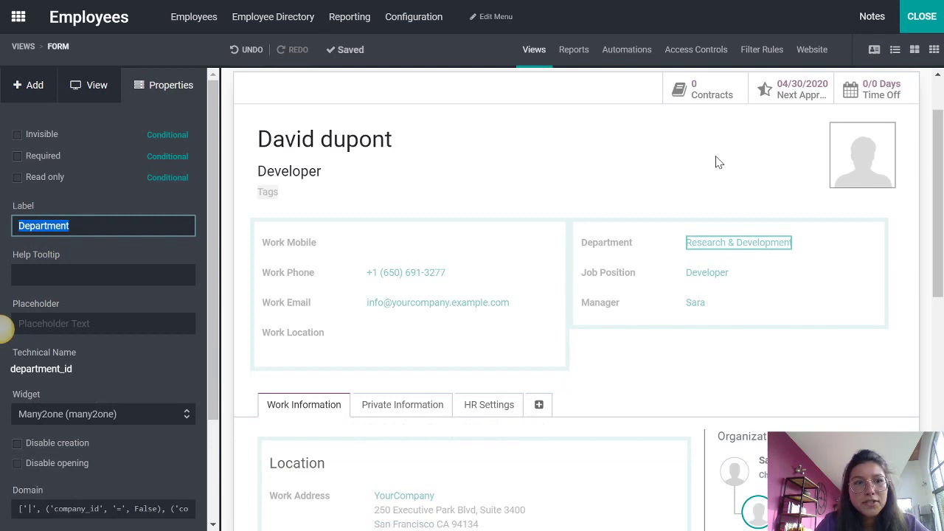
pyautogui.click(923, 18)
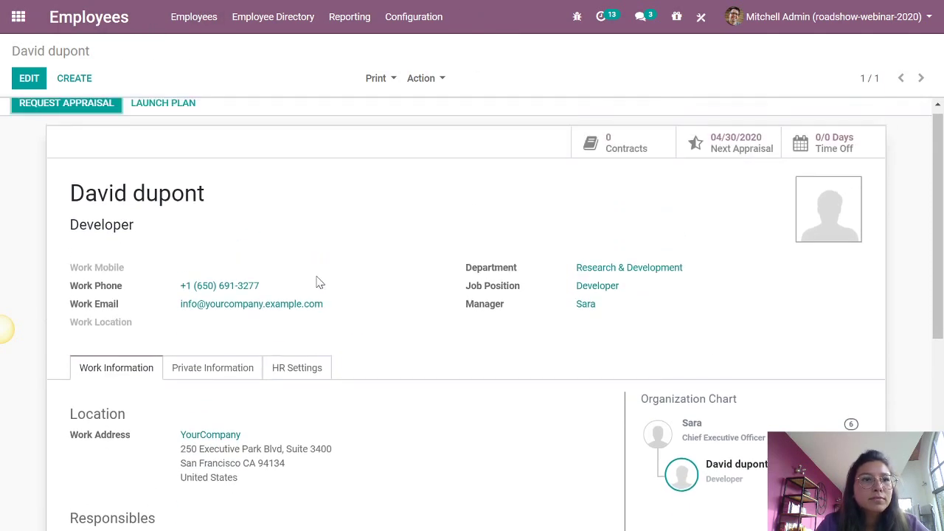
# - In Studio, place a required 'Time working' text field under Manager, then close Studio
pyautogui.click(705, 20)
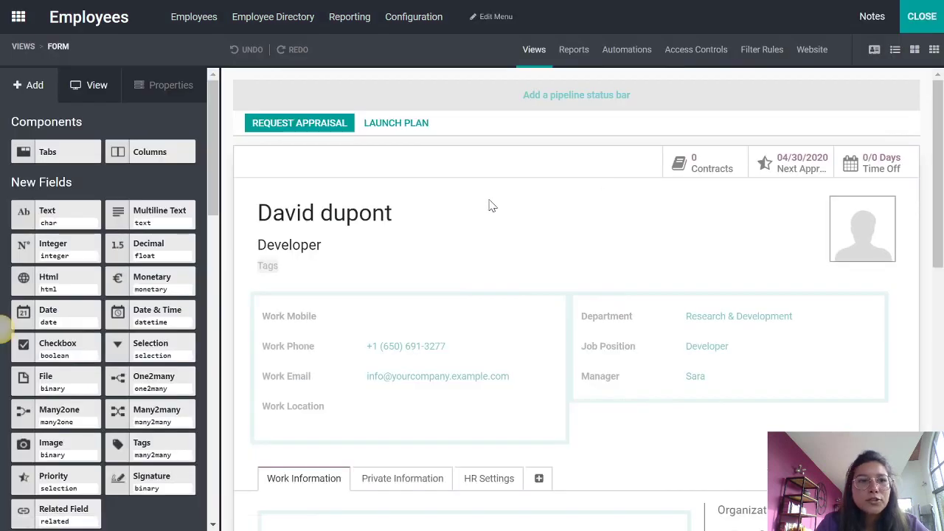
pyautogui.click(327, 428)
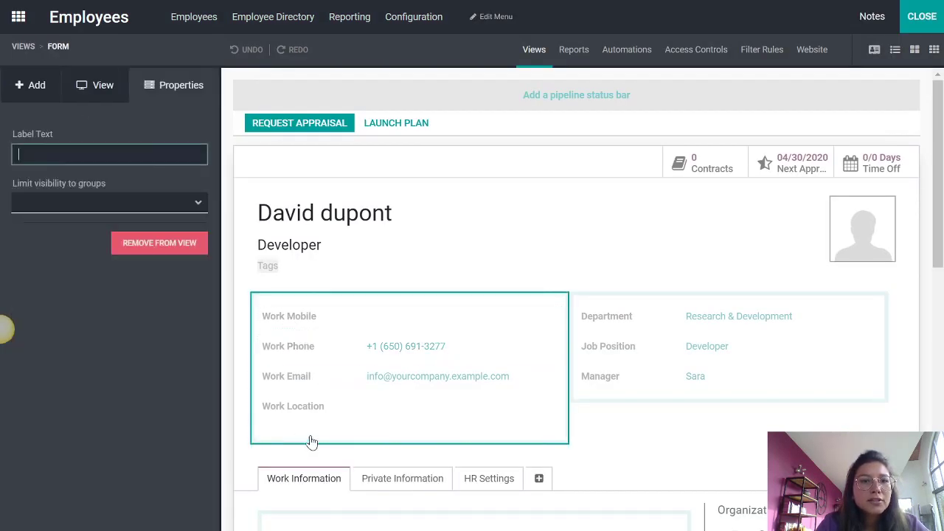
pyautogui.scroll(-2, 457, 426)
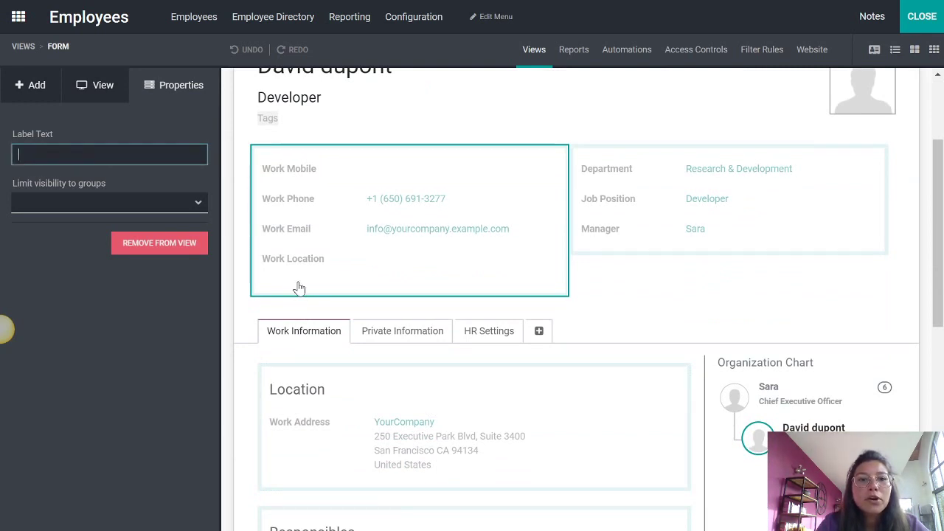
pyautogui.click(33, 87)
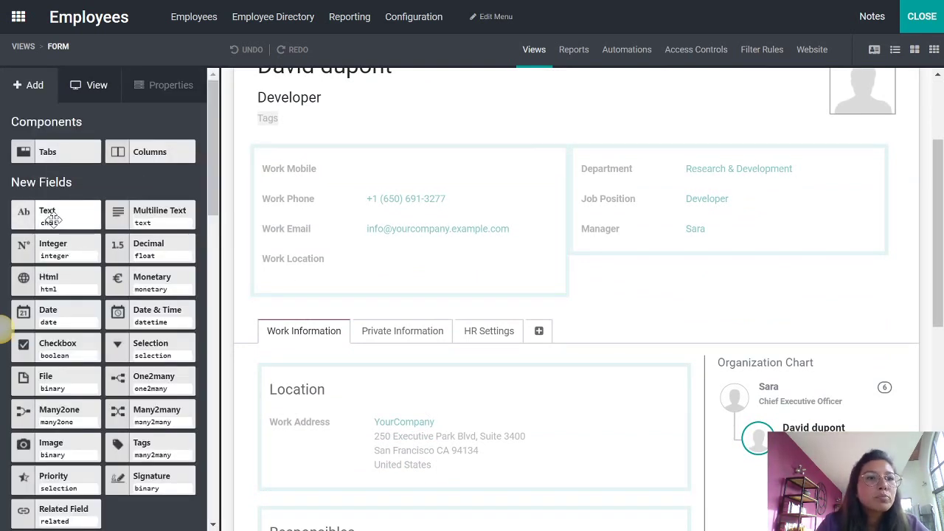
pyautogui.moveTo(46, 212); pyautogui.dragTo(626, 276)
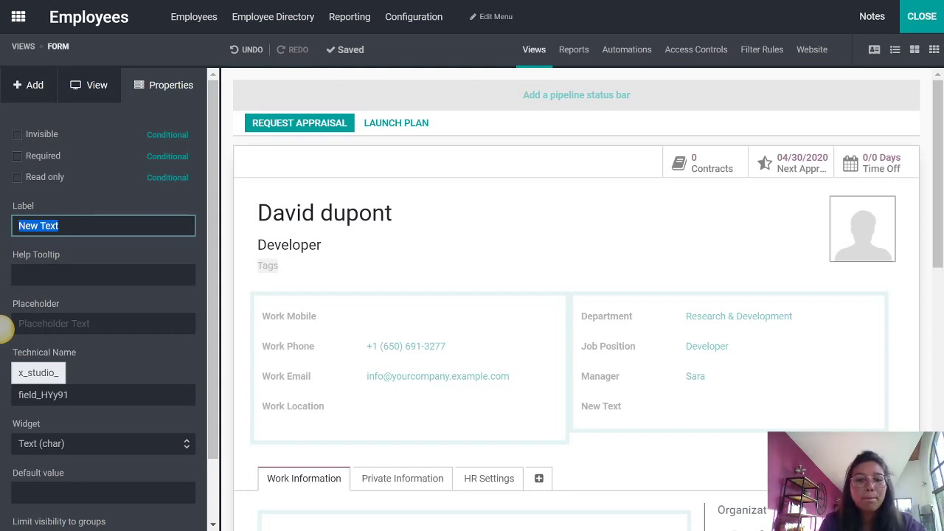
pyautogui.write('F')
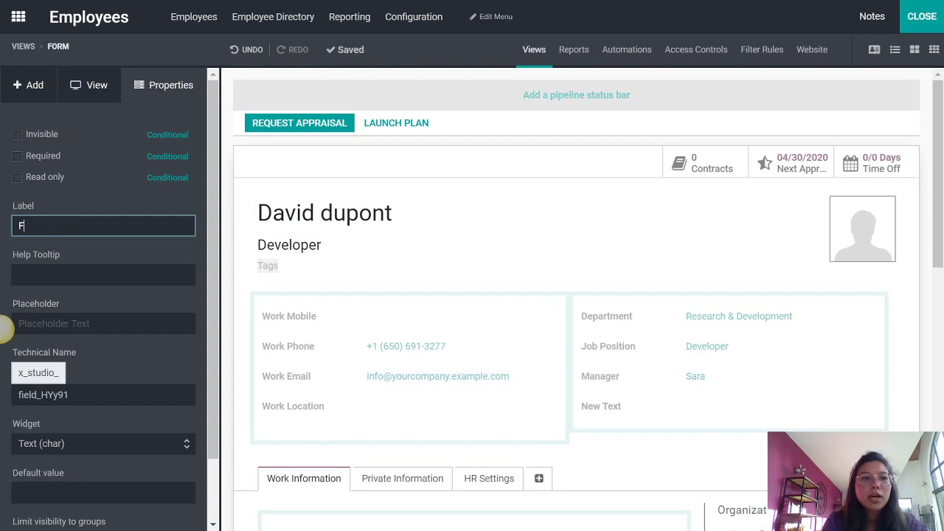
pyautogui.write('T')
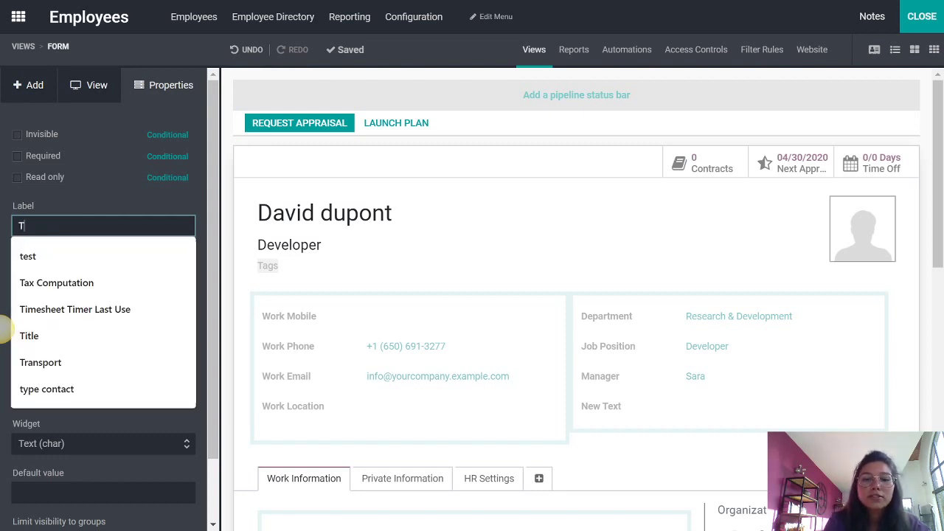
pyautogui.write('ime working')
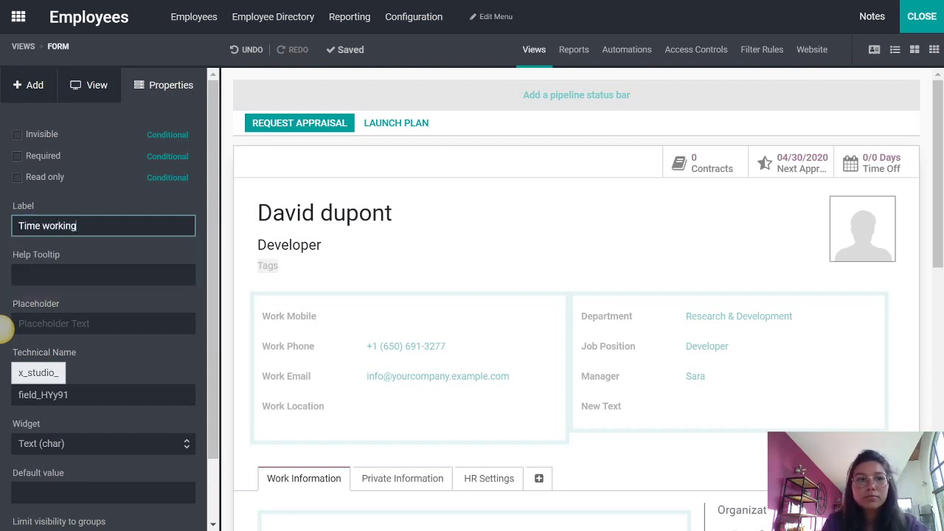
pyautogui.press('Return')
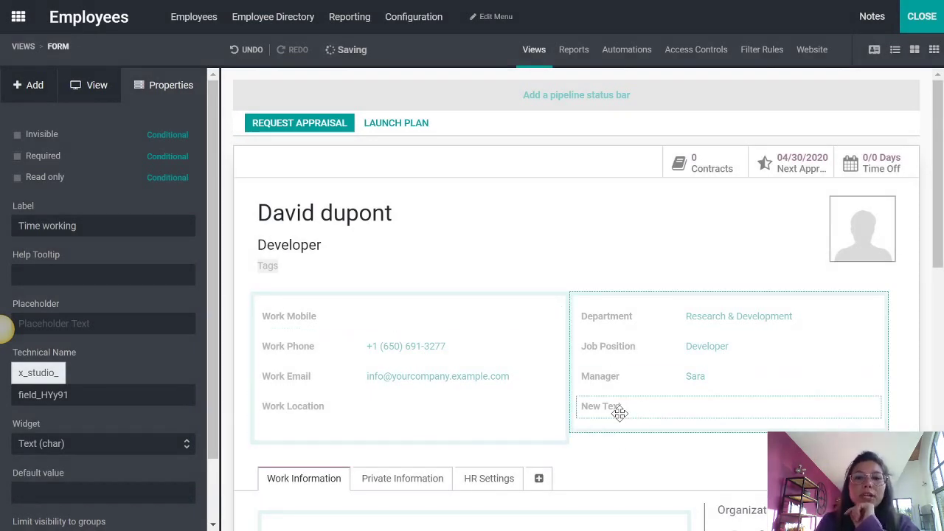
pyautogui.click(51, 158)
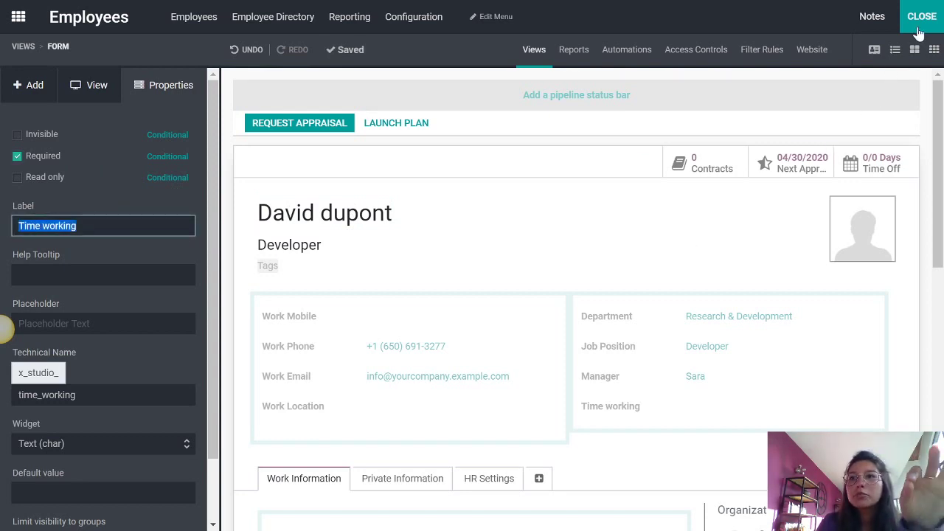
pyautogui.click(922, 20)
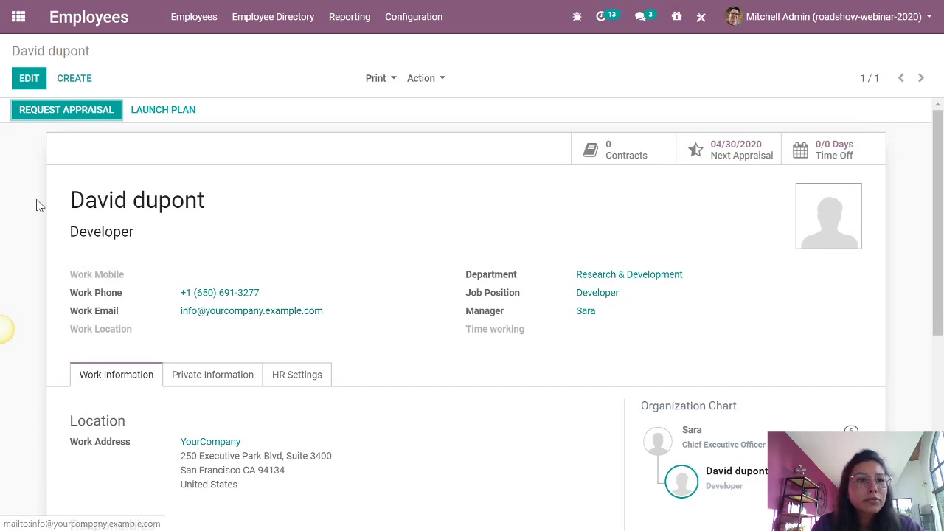
pyautogui.click(59, 208)
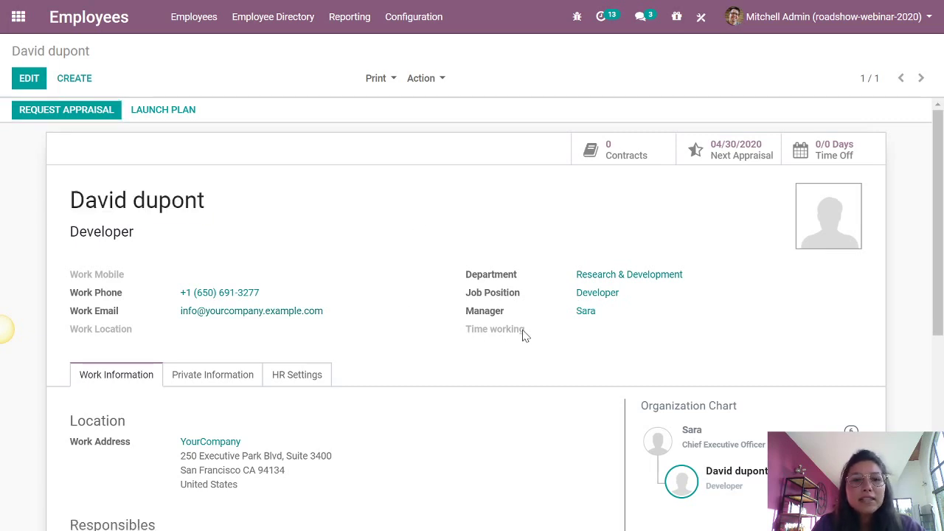
pyautogui.click(28, 78)
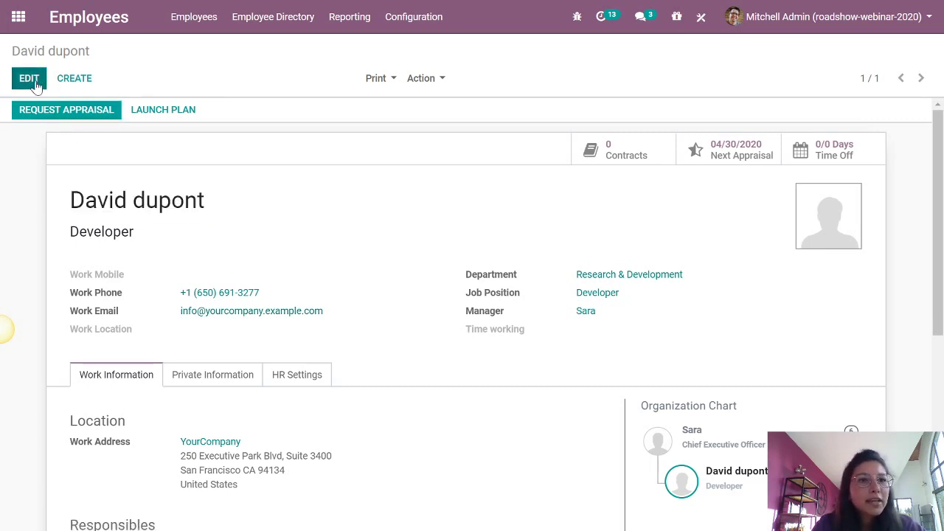
pyautogui.click(578, 352)
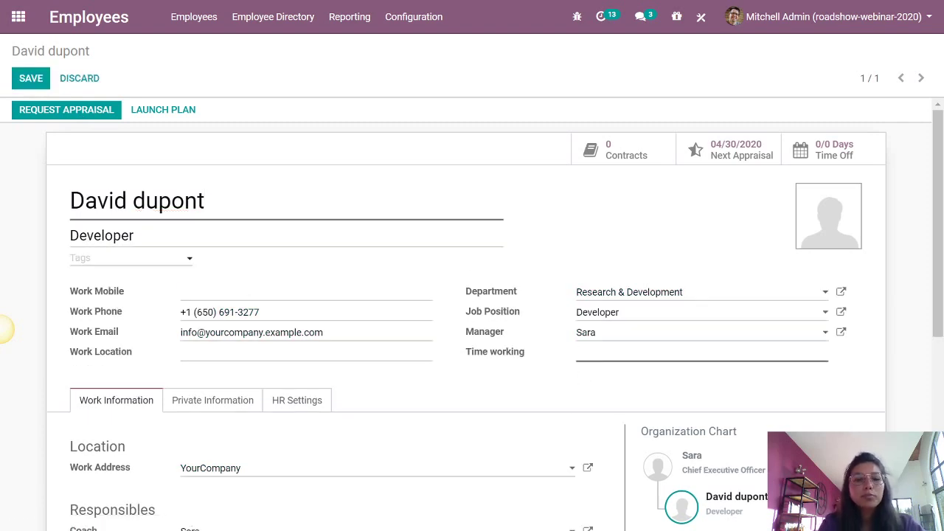
pyautogui.write('Full time')
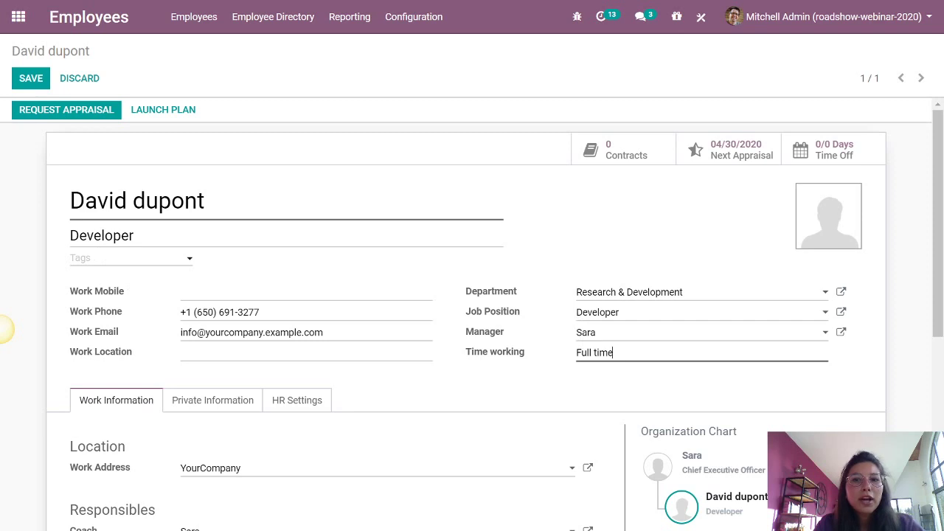
pyautogui.click(29, 78)
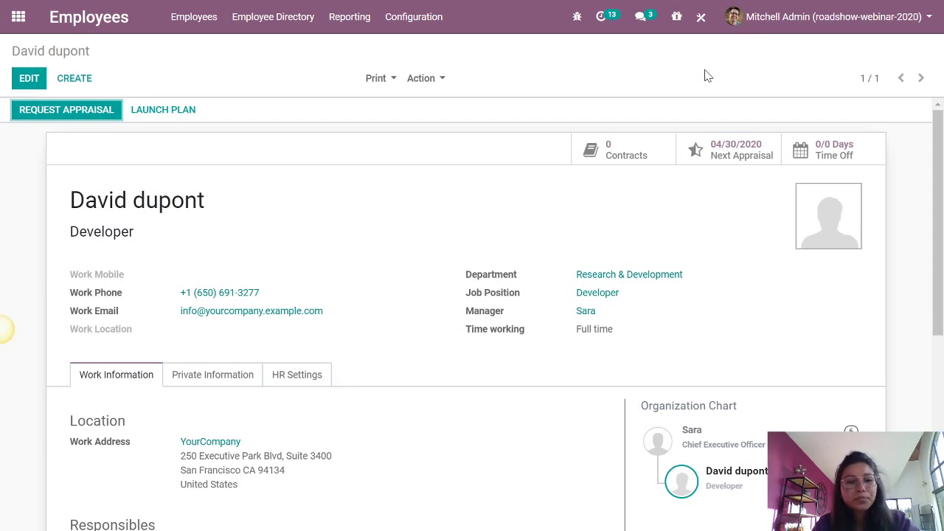
# - Return Odoo to its apps home screen and switch to the Google Slides window
pyautogui.click(18, 16)
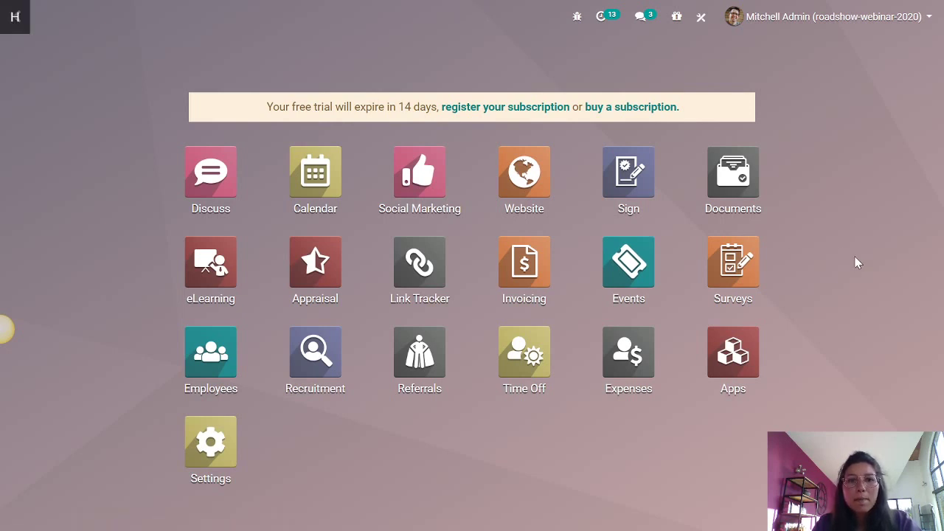
pyautogui.hotkey('alt', 'Tab')
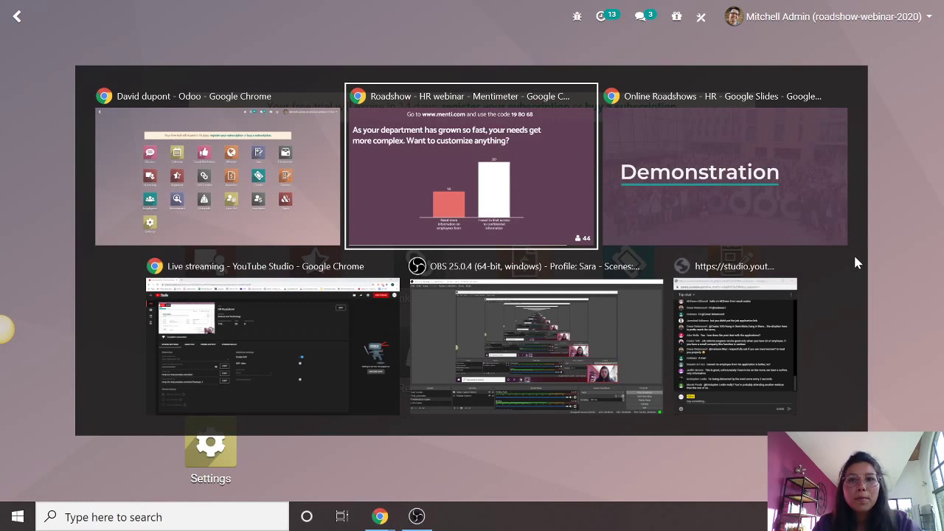
pyautogui.hotkey('alt', 'Tab')
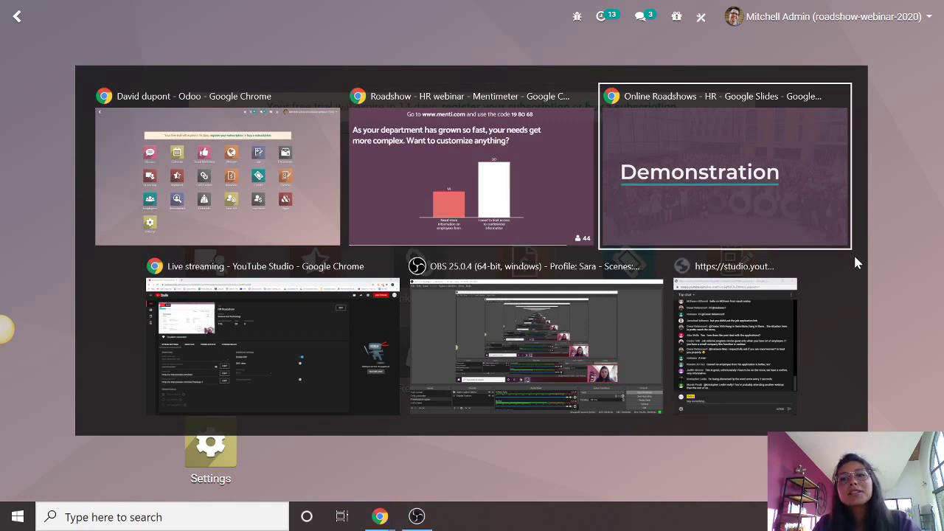
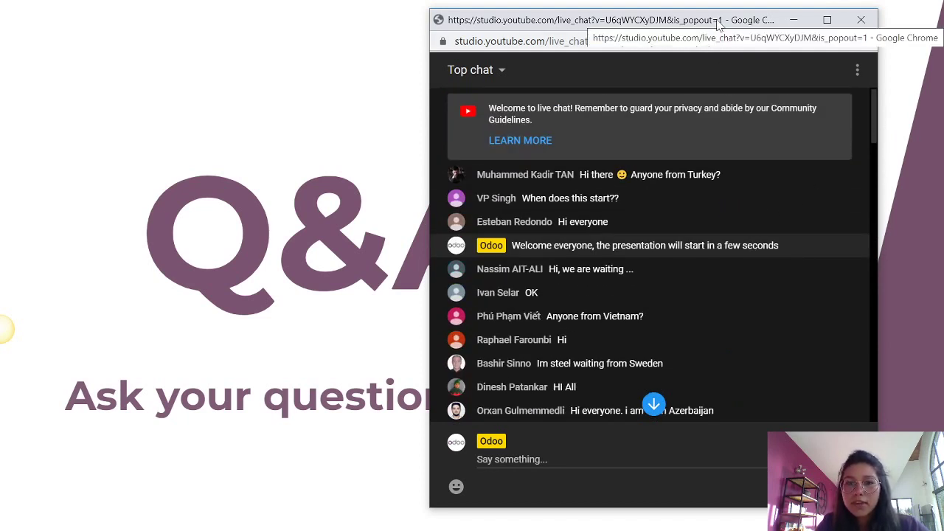
# - Read through the YouTube Studio live chat messages, then minimize the chat pop-out
pyautogui.moveTo(708, 20); pyautogui.dragTo(705, 18)
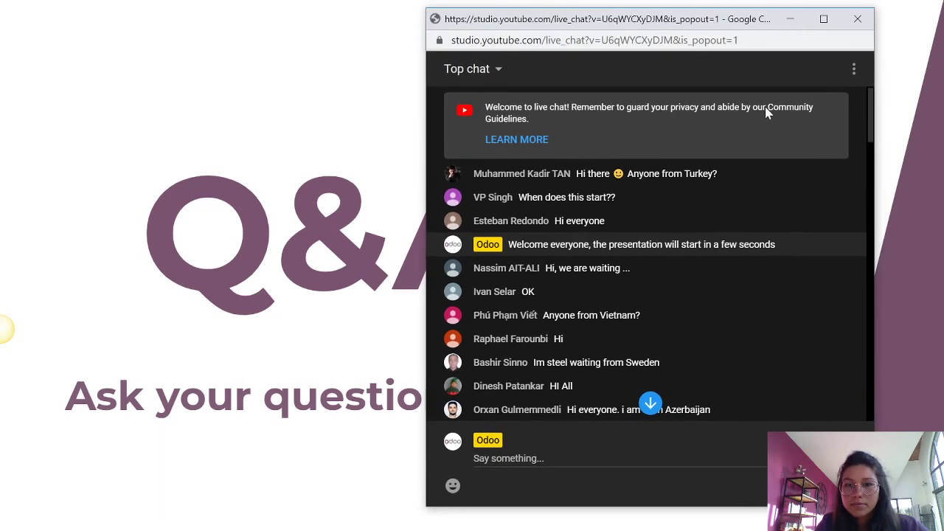
pyautogui.scroll(-5, 766, 109)
pyautogui.scroll(-6, 767, 111)
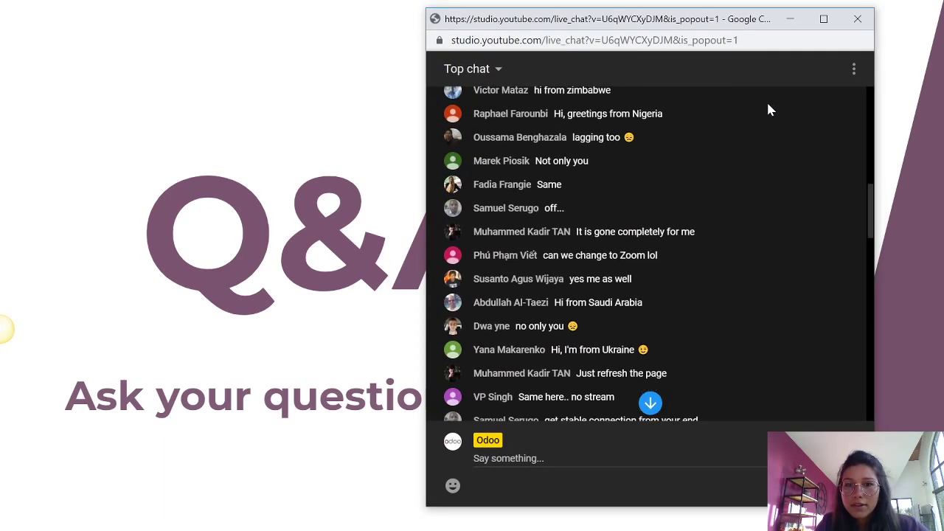
pyautogui.scroll(-5, 768, 108)
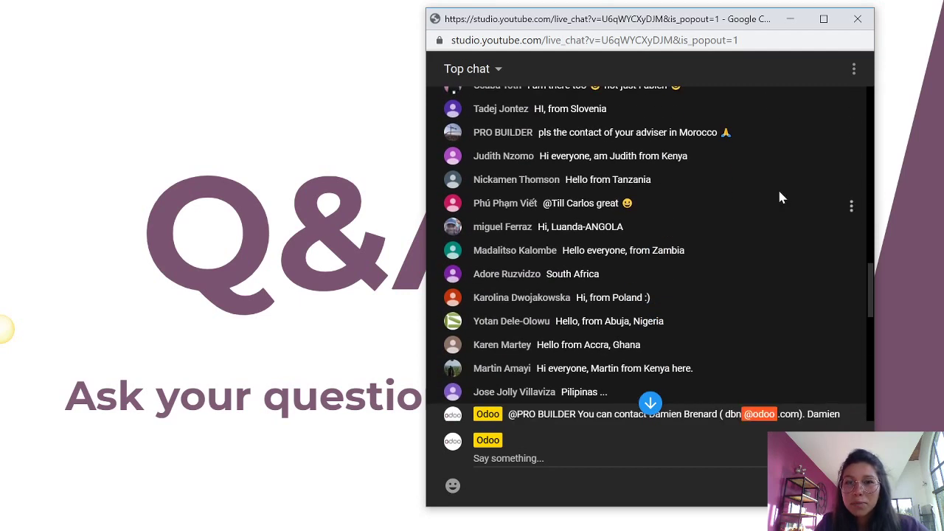
pyautogui.scroll(-1, 789, 190)
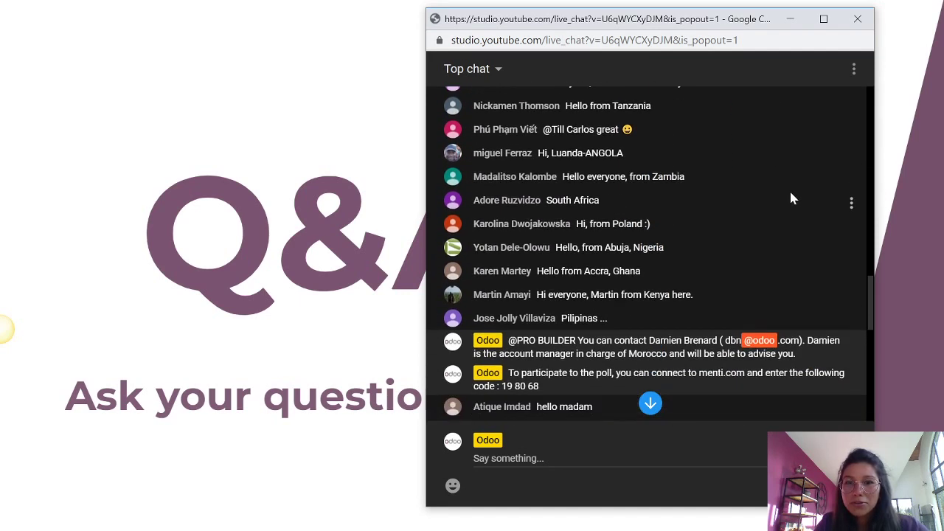
pyautogui.scroll(-2, 789, 185)
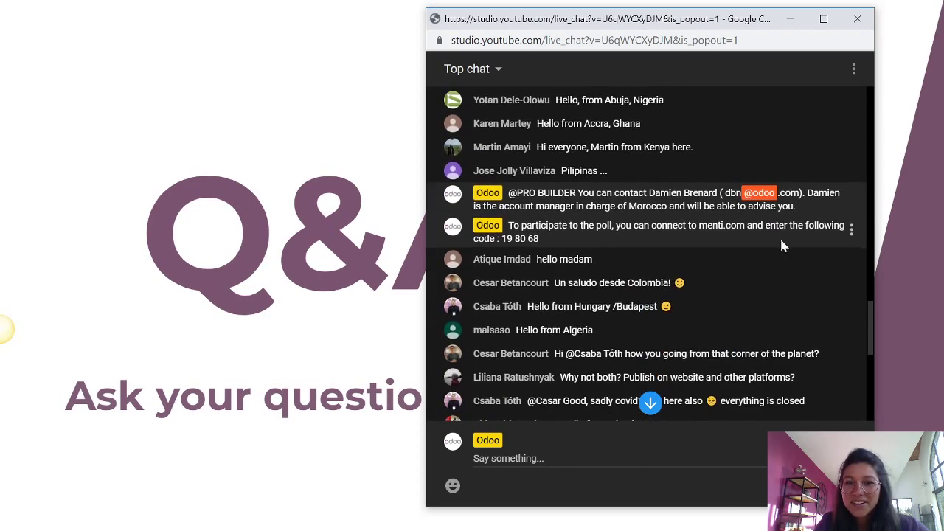
pyautogui.scroll(-2, 779, 236)
pyautogui.scroll(-4, 779, 236)
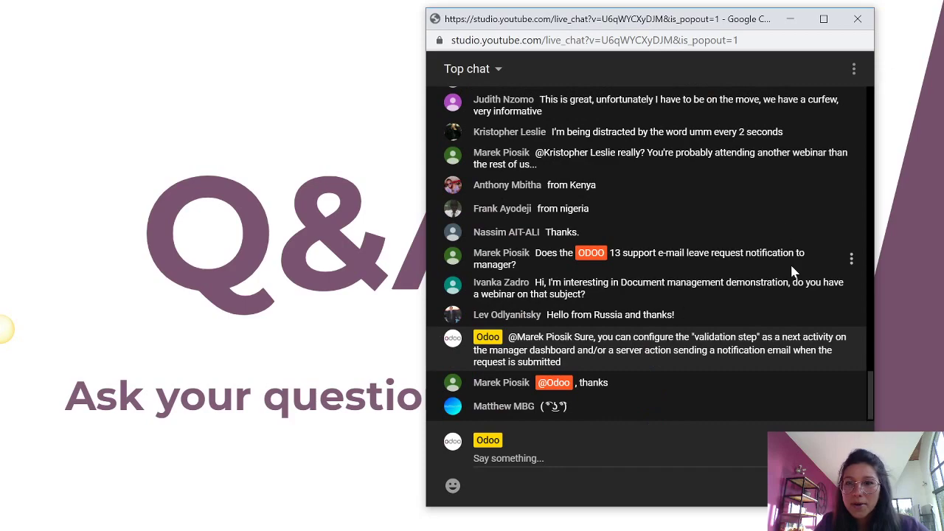
pyautogui.scroll(10, 786, 259)
pyautogui.scroll(1, 788, 259)
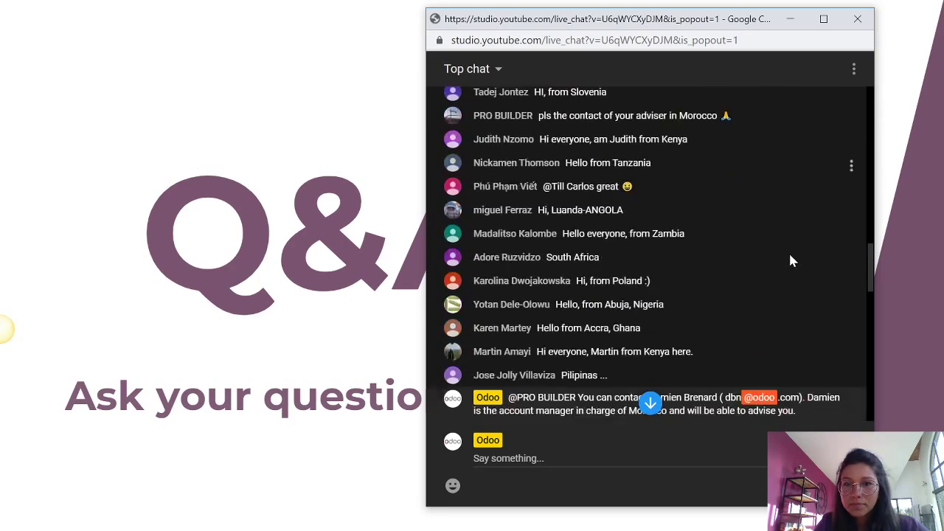
pyautogui.scroll(-4, 789, 254)
pyautogui.scroll(-3, 791, 256)
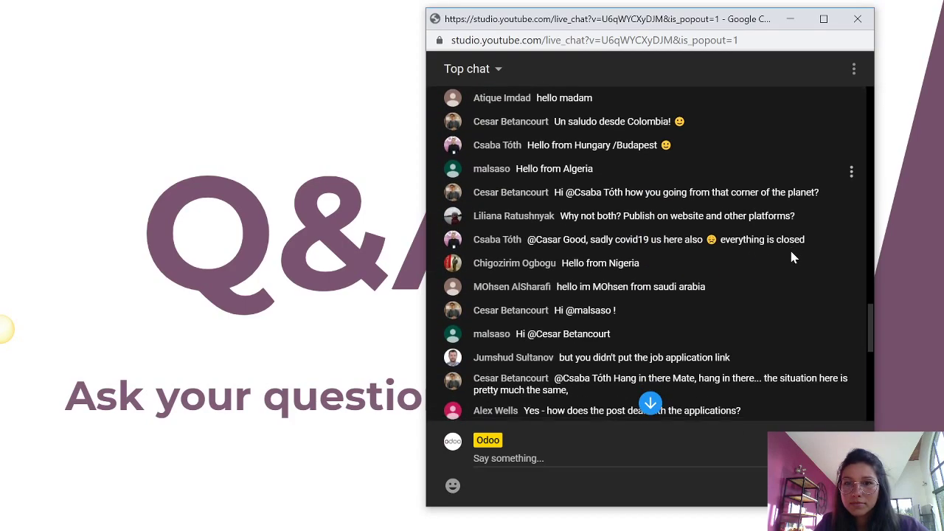
pyautogui.scroll(-3, 792, 257)
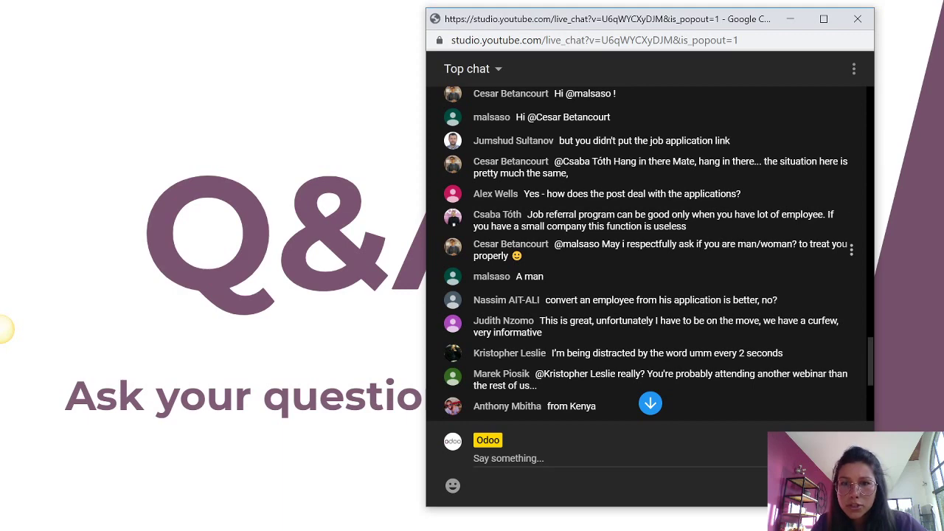
pyautogui.scroll(-2, 745, 234)
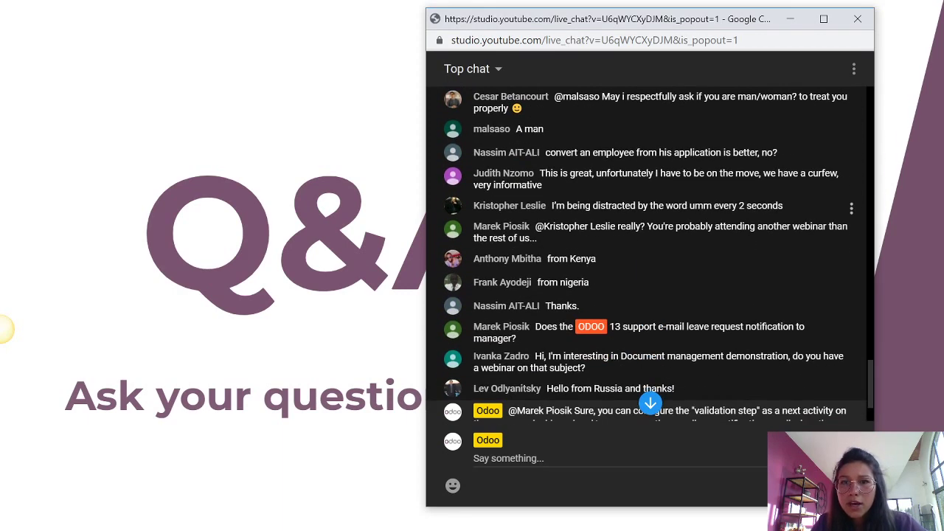
pyautogui.scroll(1, 738, 214)
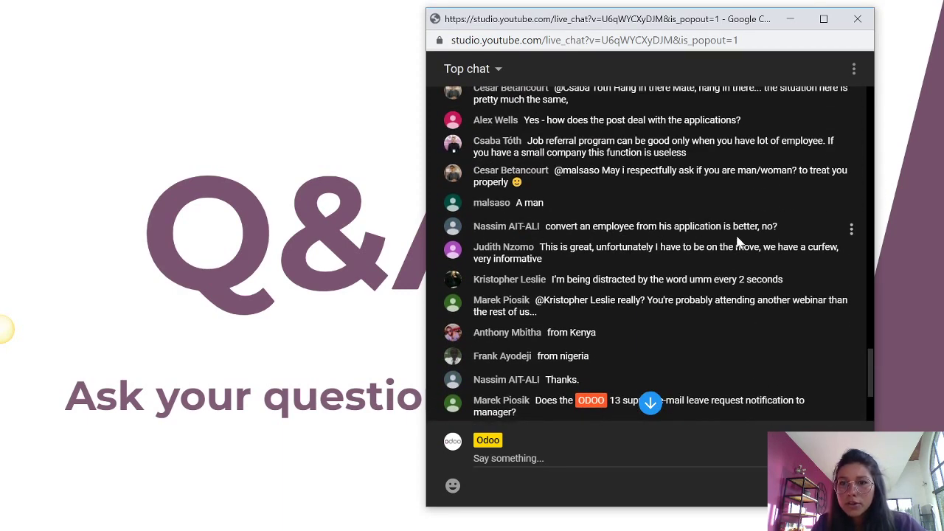
pyautogui.scroll(-1, 759, 249)
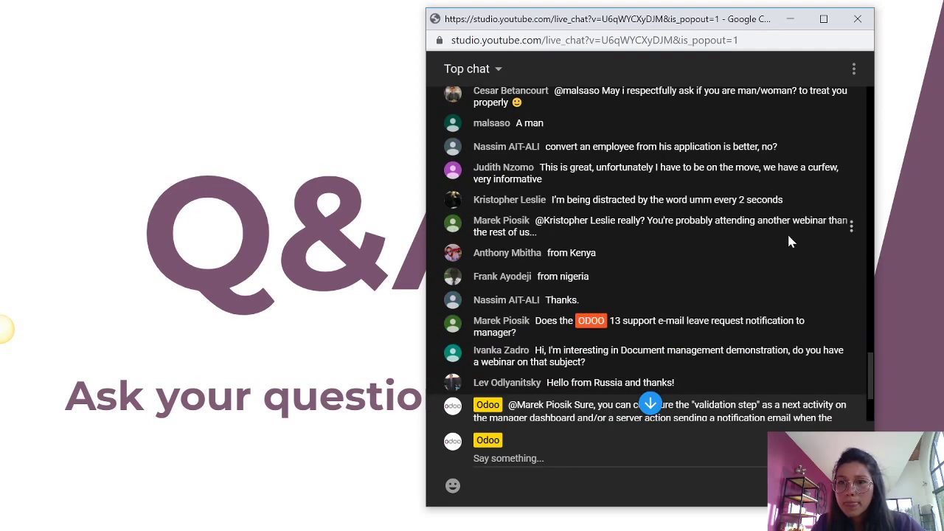
pyautogui.scroll(-1, 767, 232)
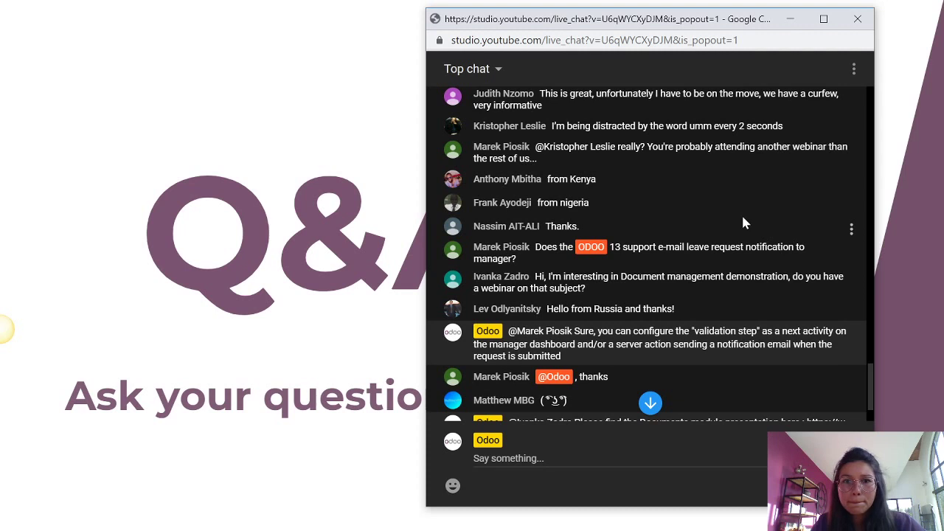
pyautogui.scroll(-1, 749, 213)
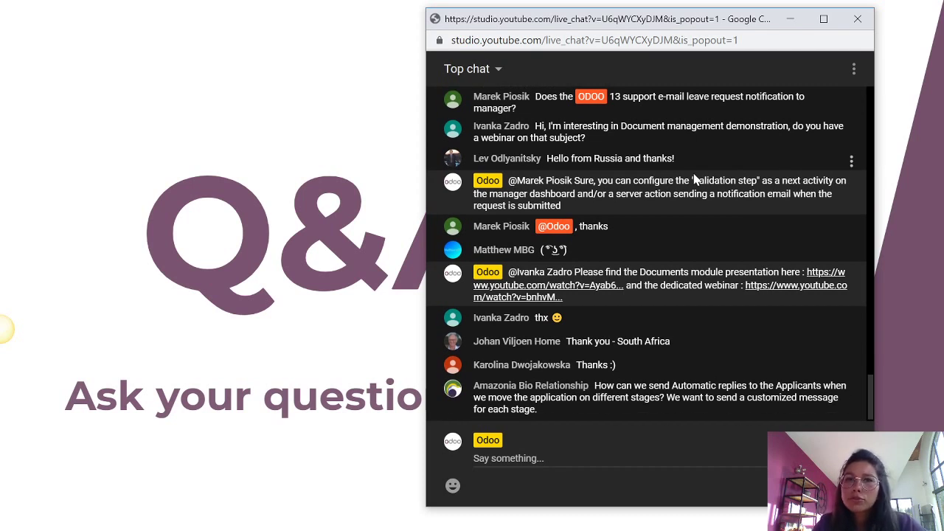
pyautogui.scroll(1, 693, 179)
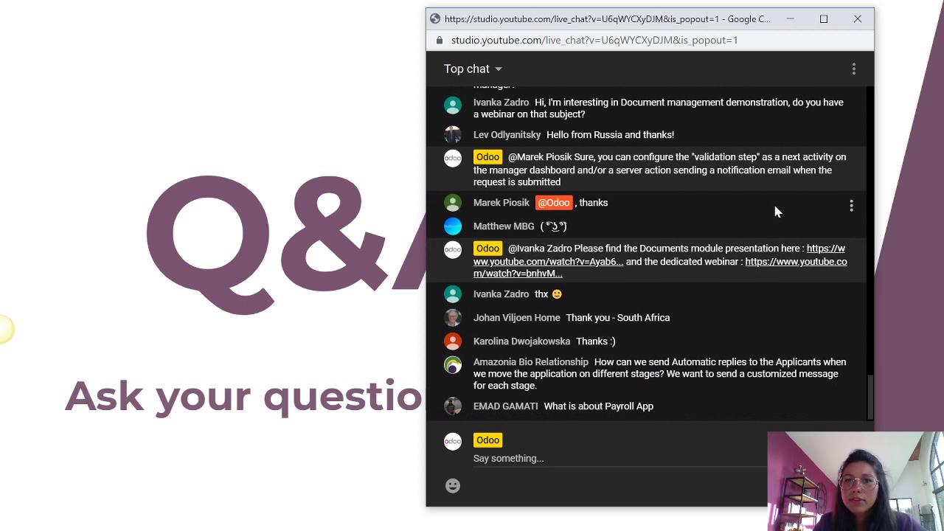
pyautogui.scroll(2, 773, 201)
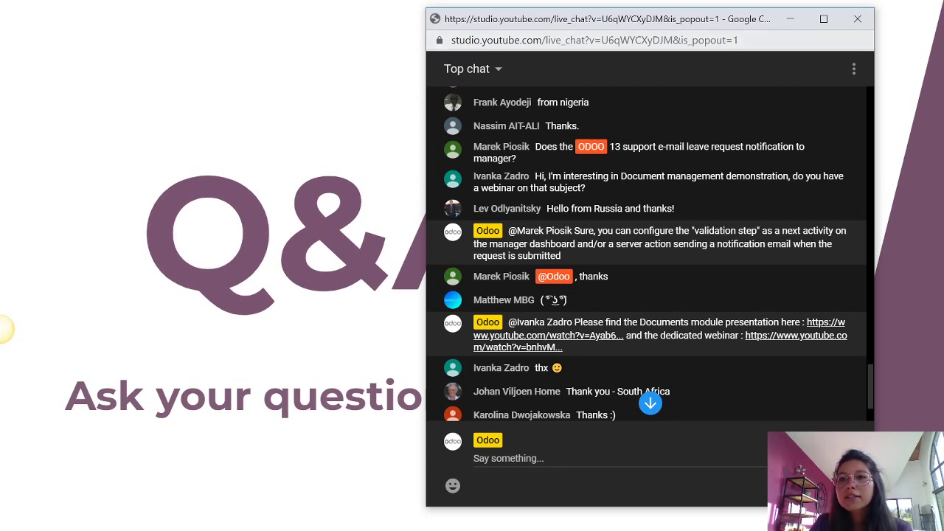
pyautogui.click(789, 22)
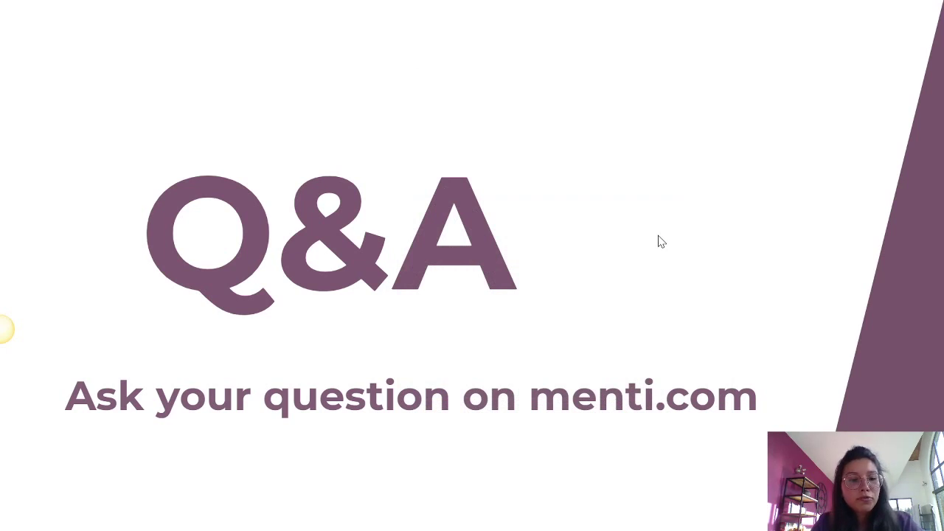
# - Open Odoo's Documents app and show the details of Employment Contract.pdf
pyautogui.hotkey('alt', 'Tab')
pyautogui.hotkey('alt', 'Tab')
pyautogui.hotkey('alt', 'Tab')
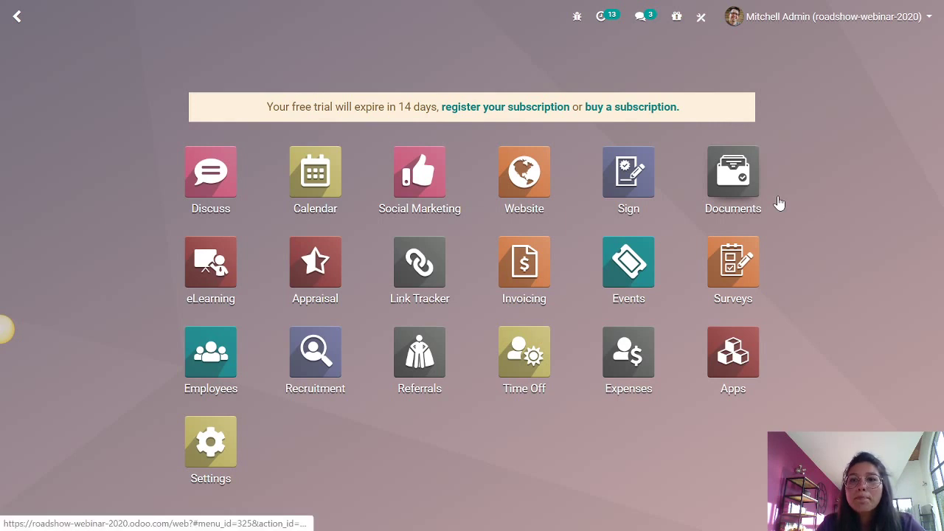
pyautogui.click(737, 175)
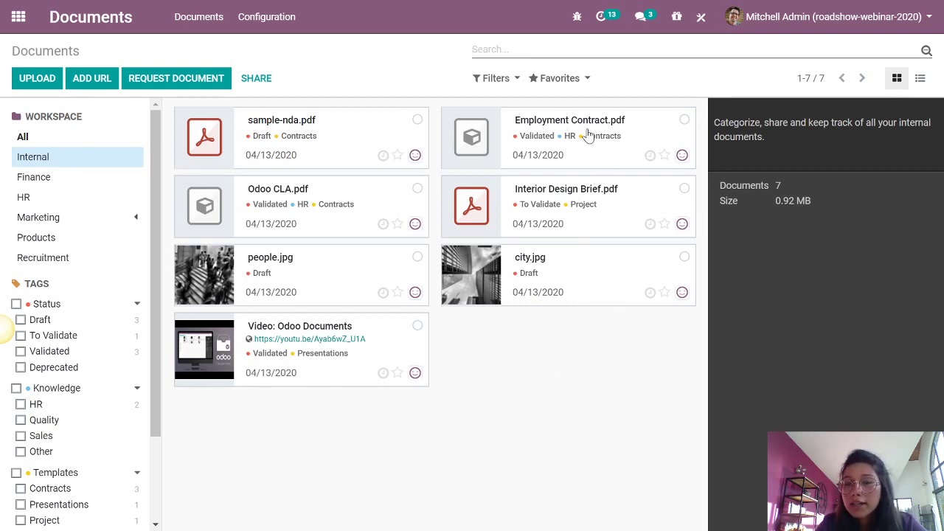
pyautogui.click(588, 135)
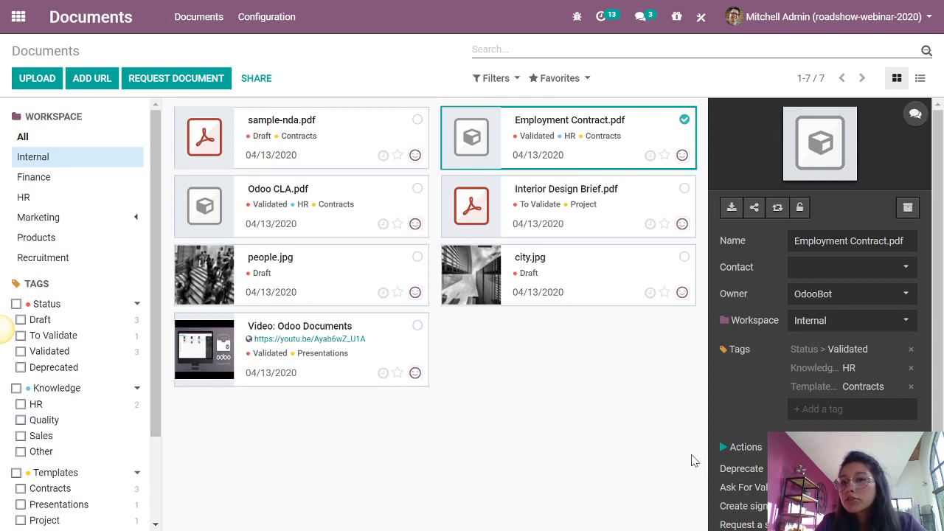
pyautogui.scroll(-1, 778, 399)
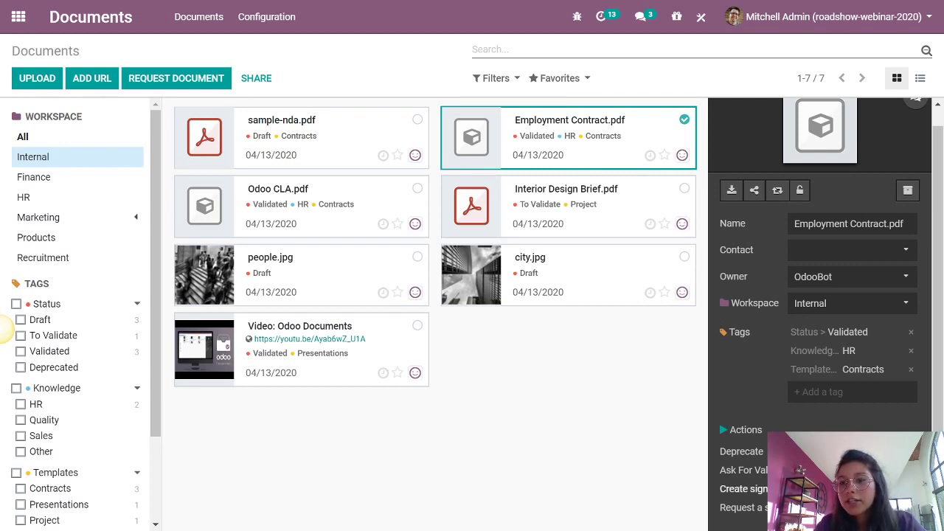
# - Create a sign template from Employment Contract.pdf with a signature field on page 3's Employee Signature line
pyautogui.click(744, 488)
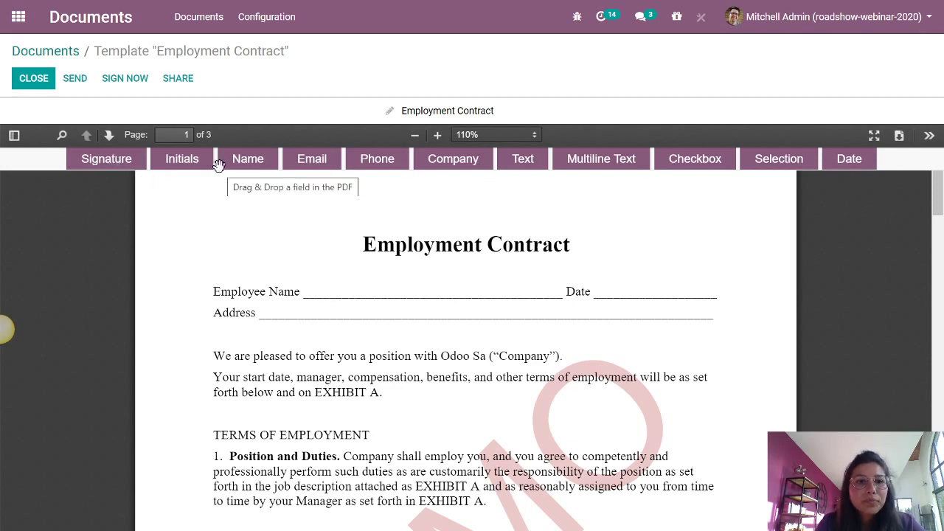
pyautogui.scroll(-20, 380, 264)
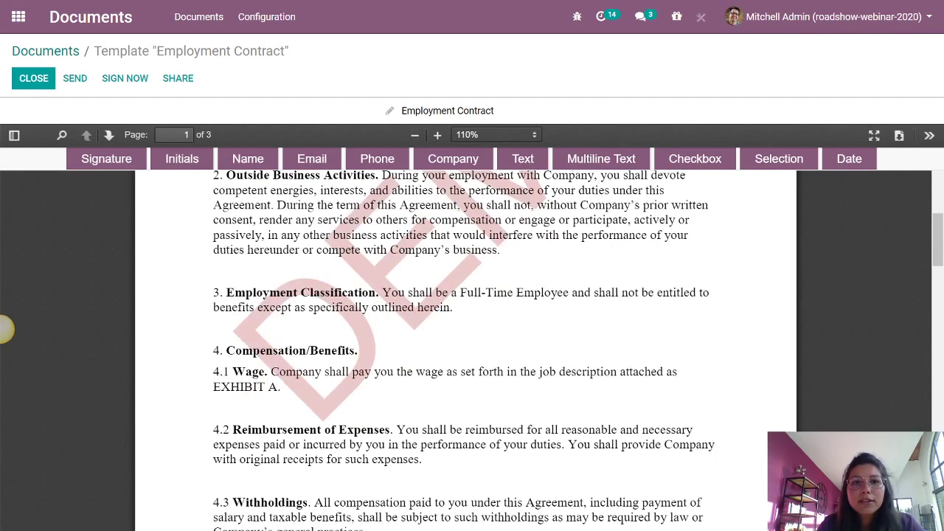
pyautogui.scroll(-1, 6, 330)
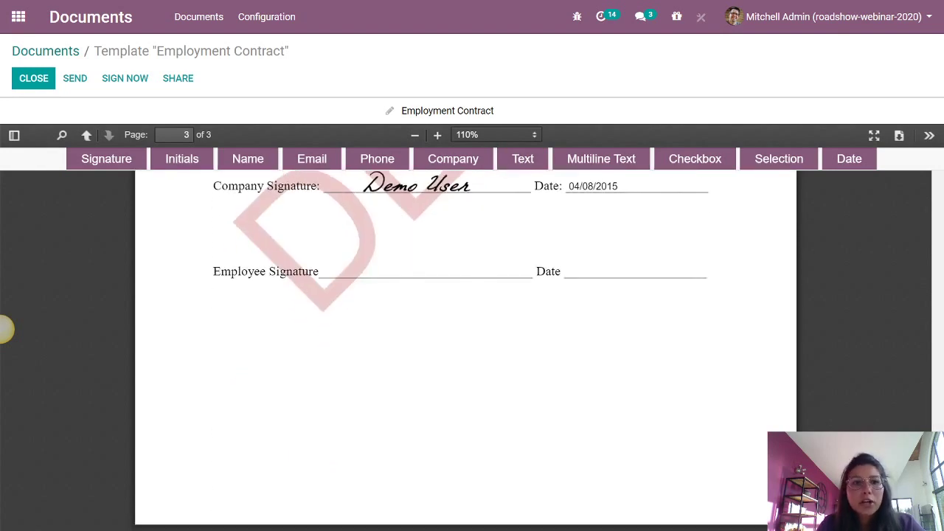
pyautogui.moveTo(99, 158)
pyautogui.mouseDown()
pyautogui.moveTo(337, 244)
pyautogui.moveTo(357, 264)
pyautogui.mouseUp()
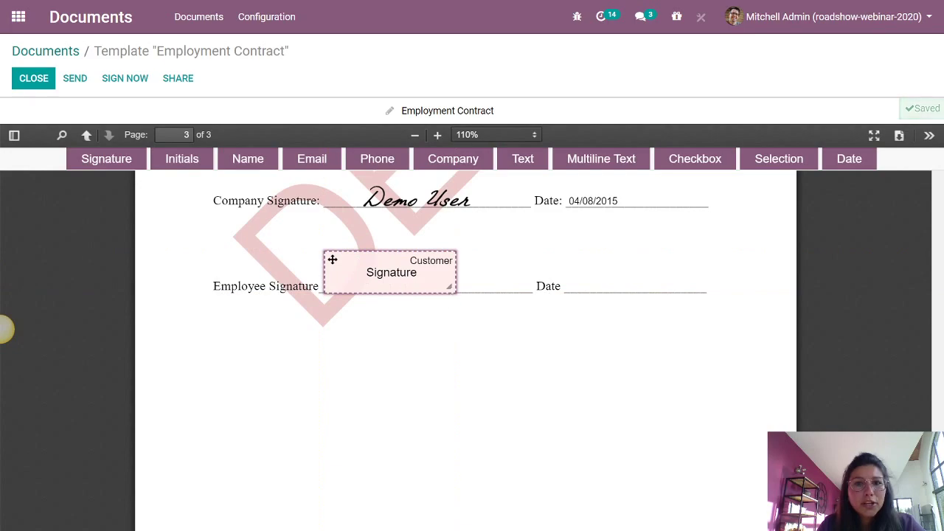
pyautogui.scroll(8, 457, 265)
pyautogui.scroll(17, 457, 295)
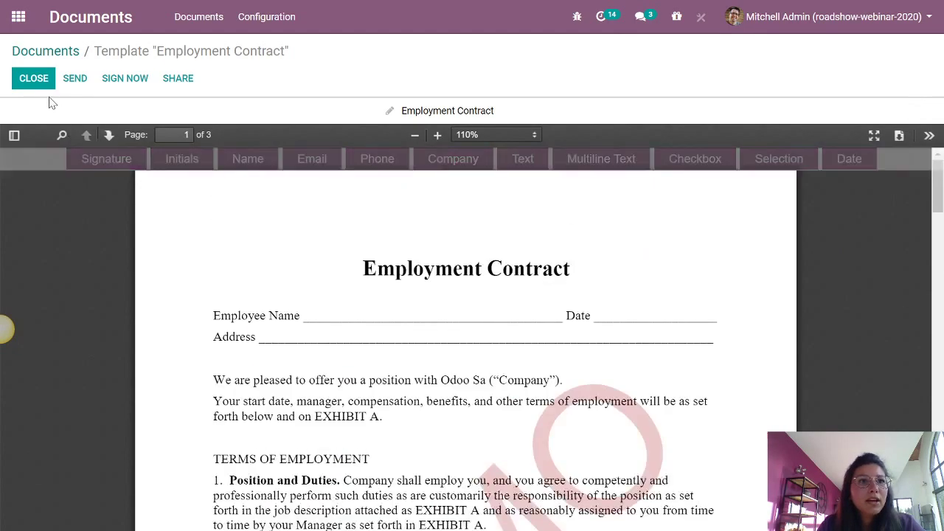
# - Close the template editor and send the Employment Contract signature request to the employee contact
pyautogui.click(37, 83)
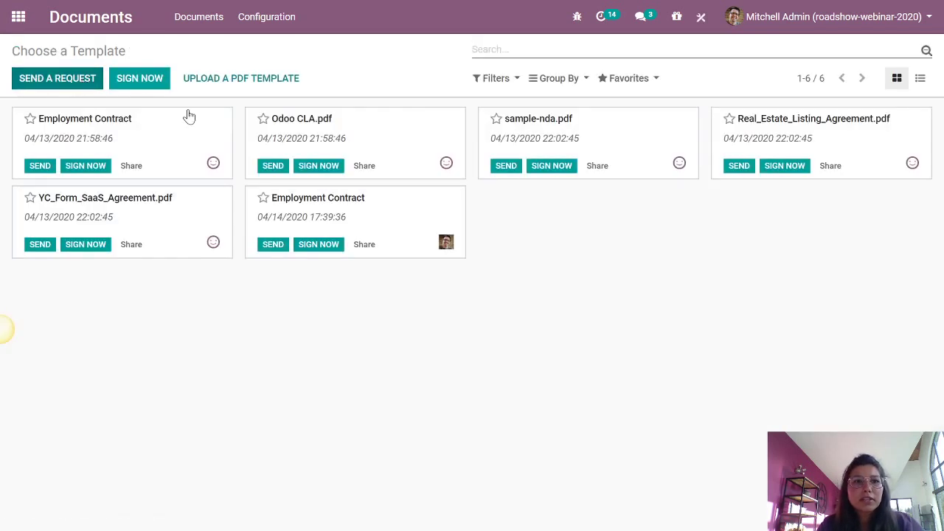
pyautogui.click(53, 163)
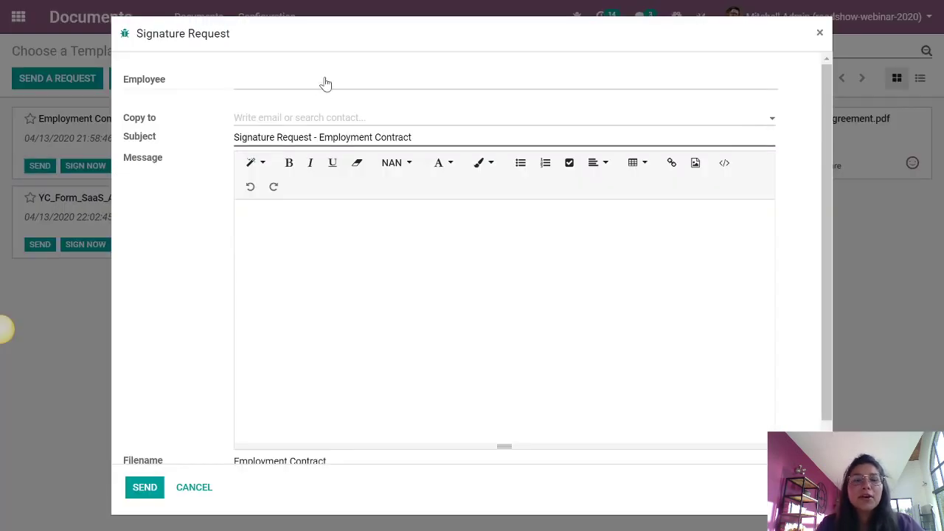
pyautogui.moveTo(325, 83)
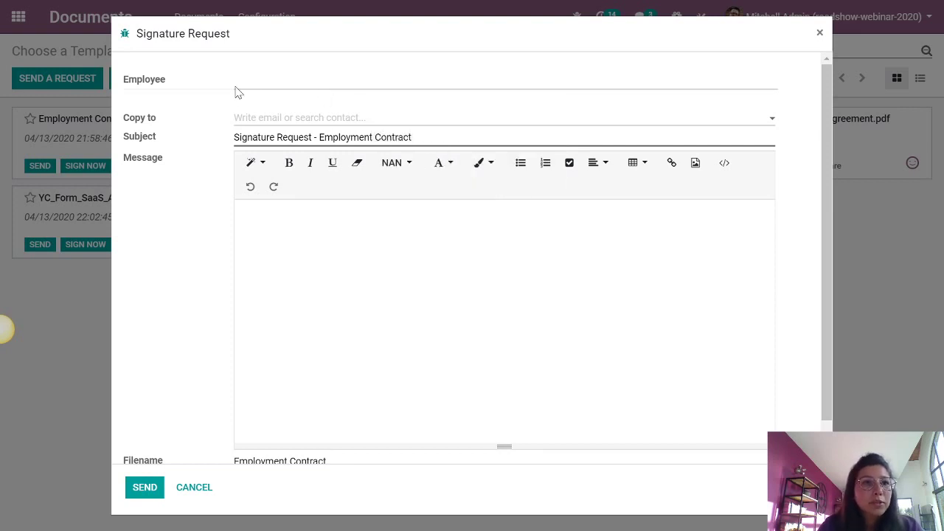
pyautogui.click(270, 88)
pyautogui.write('dav')
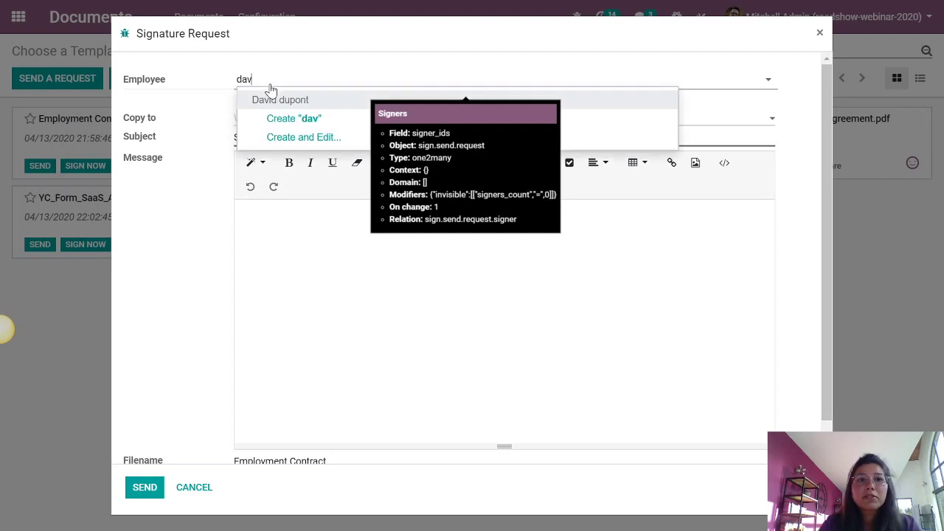
pyautogui.click(279, 100)
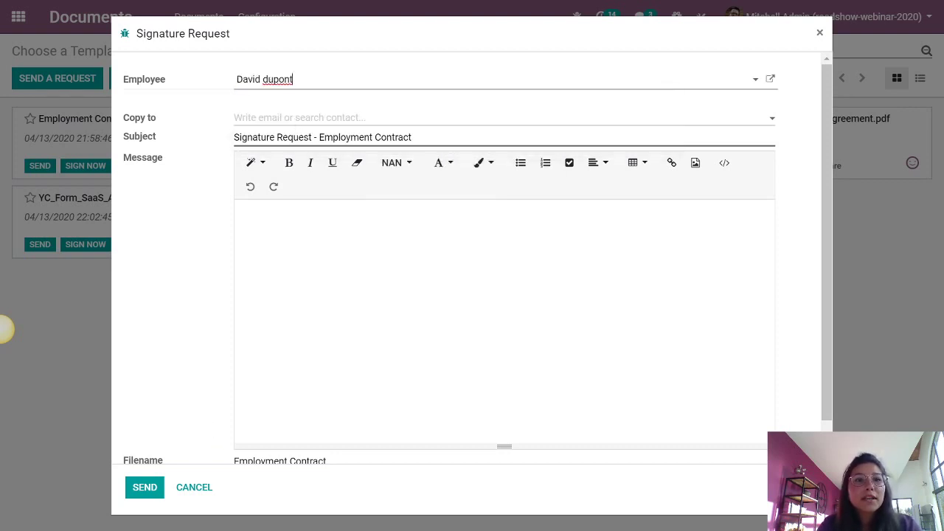
pyautogui.click(244, 211)
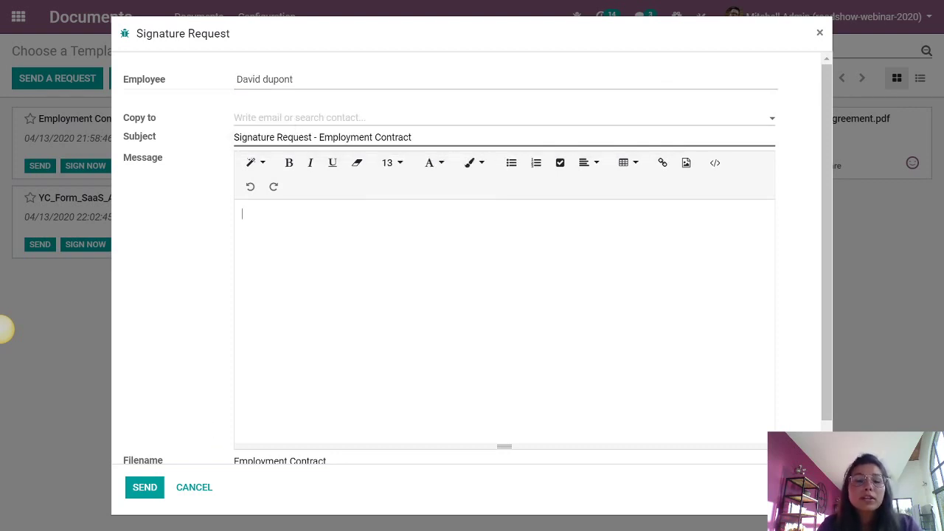
pyautogui.click(152, 491)
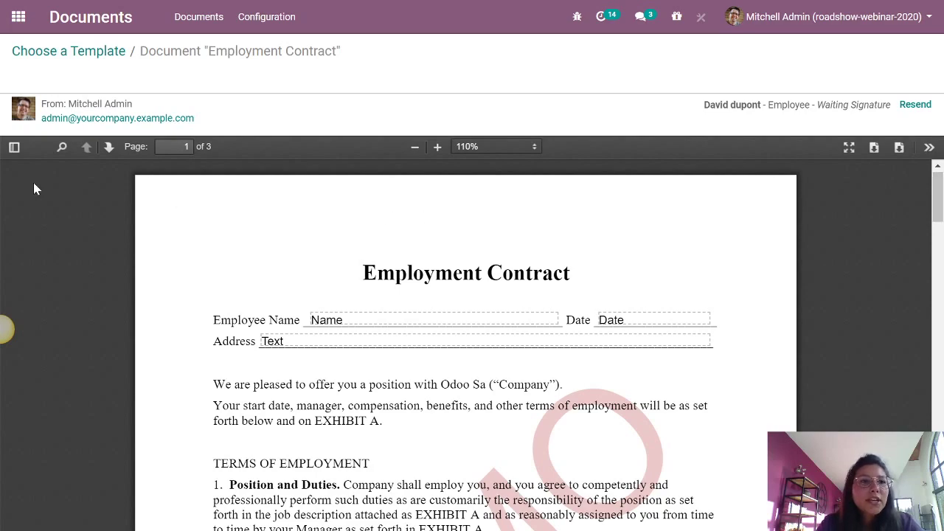
# - Start signing the Employment Contract template immediately, with the employee contact as signer
pyautogui.scroll(-10, 654, 263)
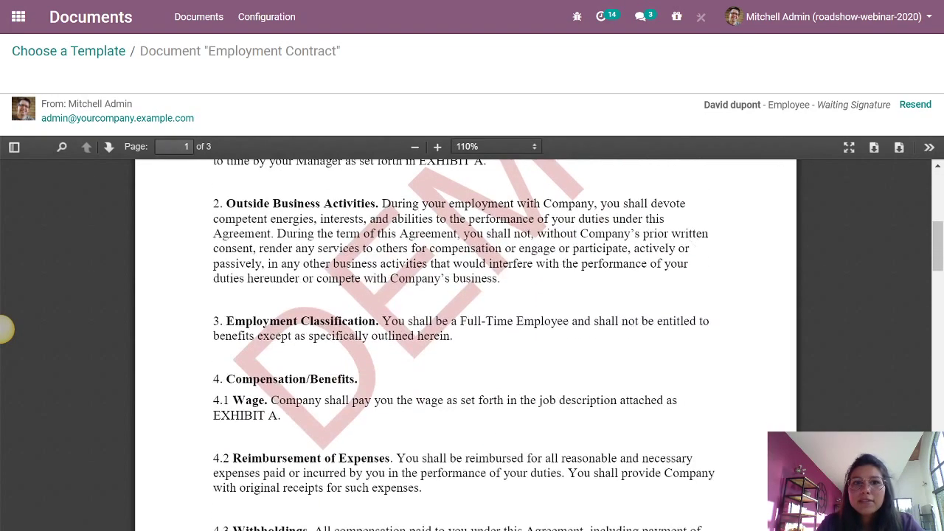
pyautogui.scroll(-5, 466, 332)
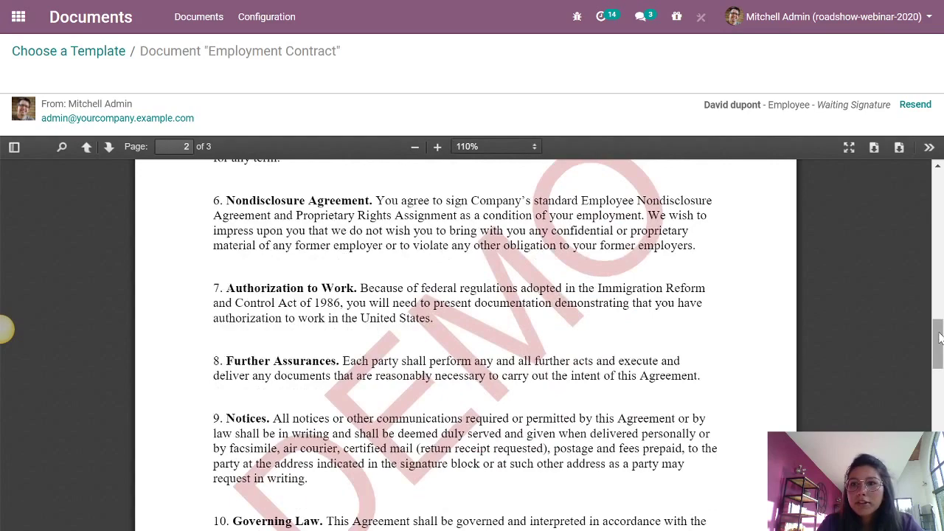
pyautogui.moveTo(938, 343)
pyautogui.mouseDown()
pyautogui.moveTo(940, 495)
pyautogui.moveTo(939, 479)
pyautogui.mouseUp()
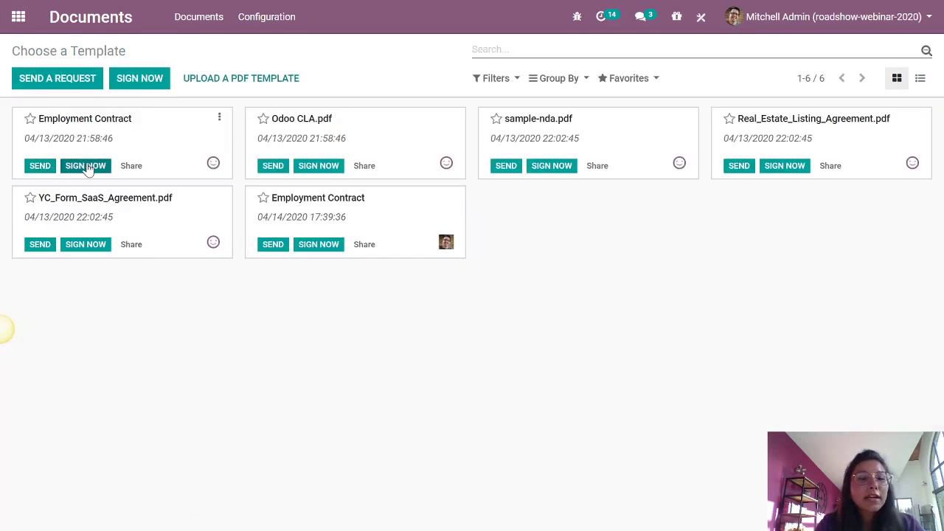
pyautogui.click(85, 165)
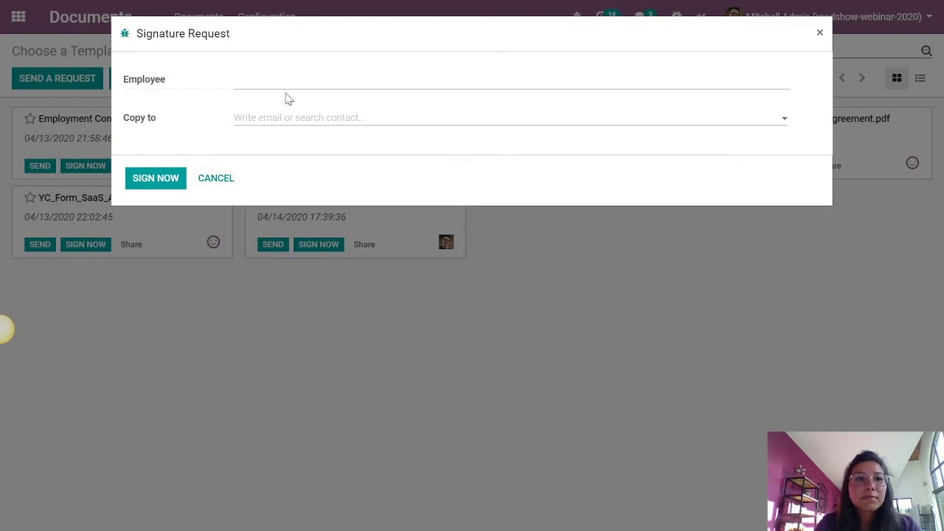
pyautogui.click(279, 82)
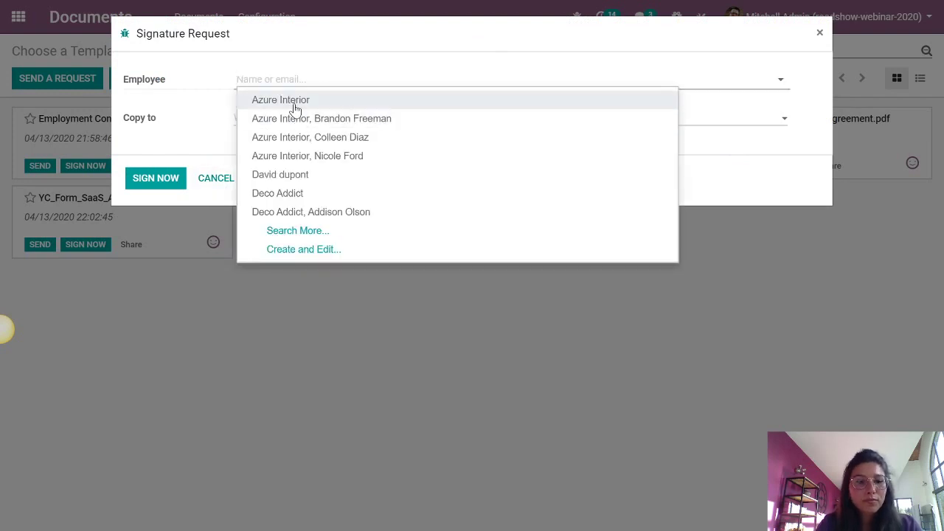
pyautogui.write('dav')
pyautogui.click(295, 99)
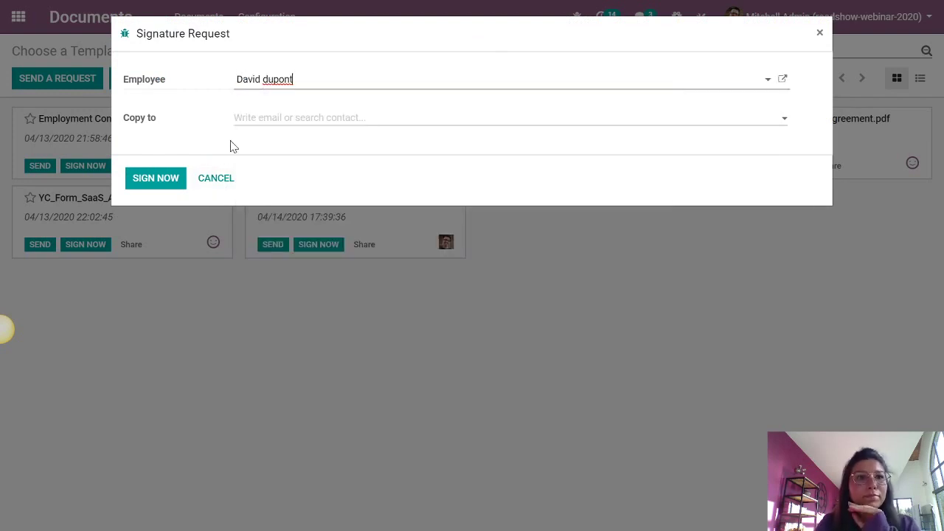
pyautogui.click(165, 179)
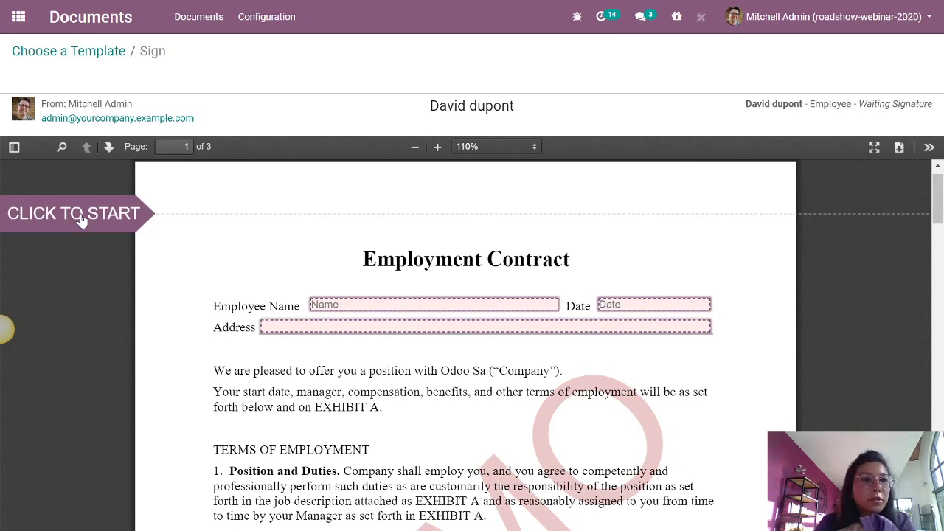
# - Fill in Employee Name, Address 'test' and Date '23/04' on the contract
pyautogui.click(80, 215)
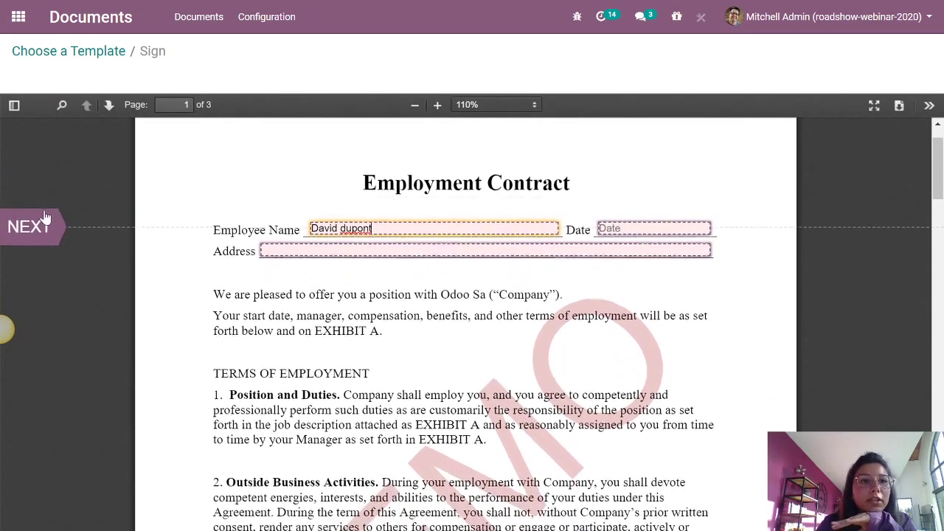
pyautogui.click(30, 227)
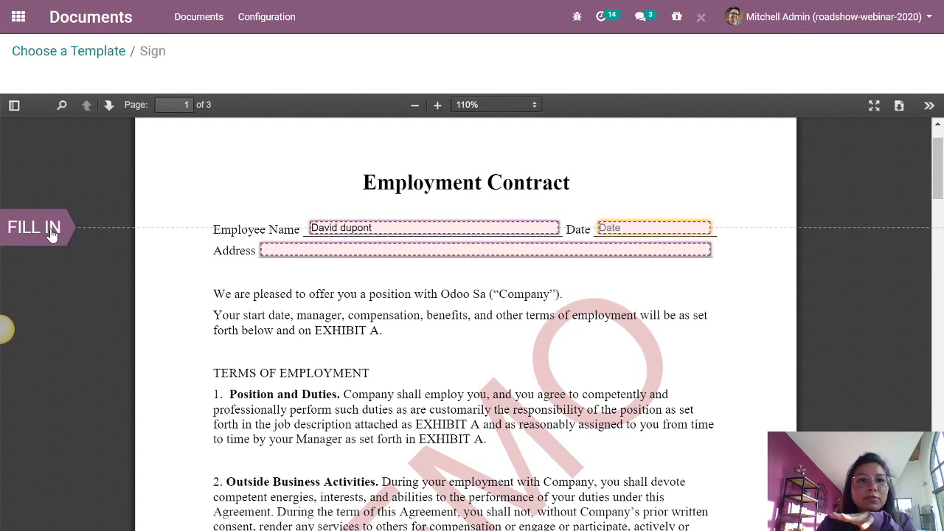
pyautogui.click(295, 254)
pyautogui.write('test')
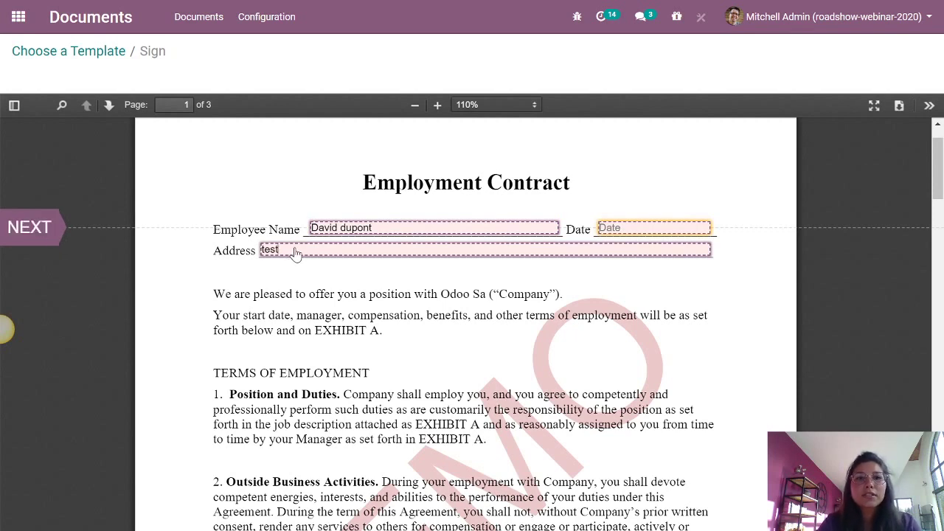
pyautogui.press('Tab')
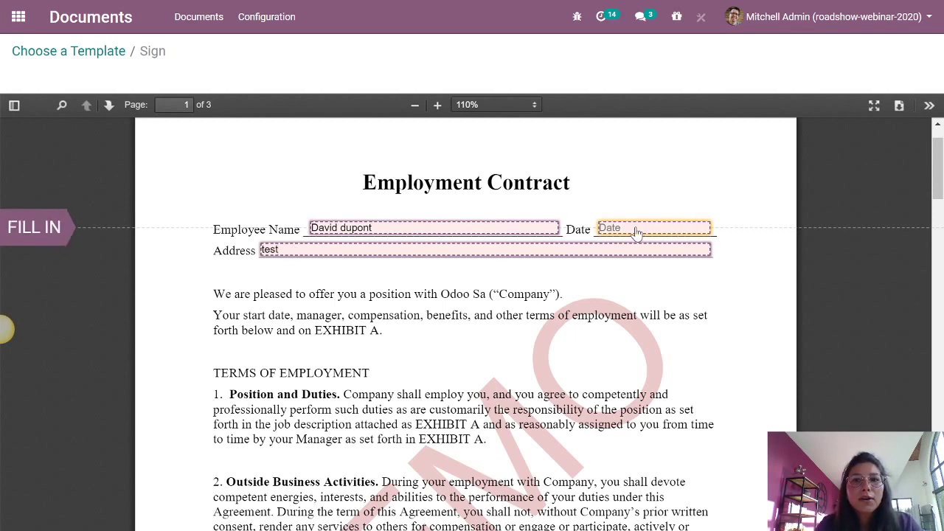
pyautogui.write('23')
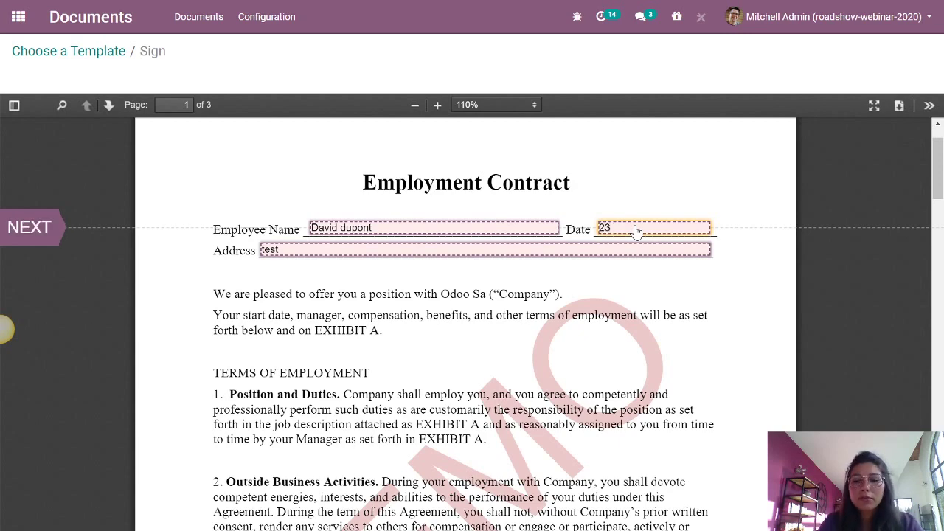
pyautogui.write('/04')
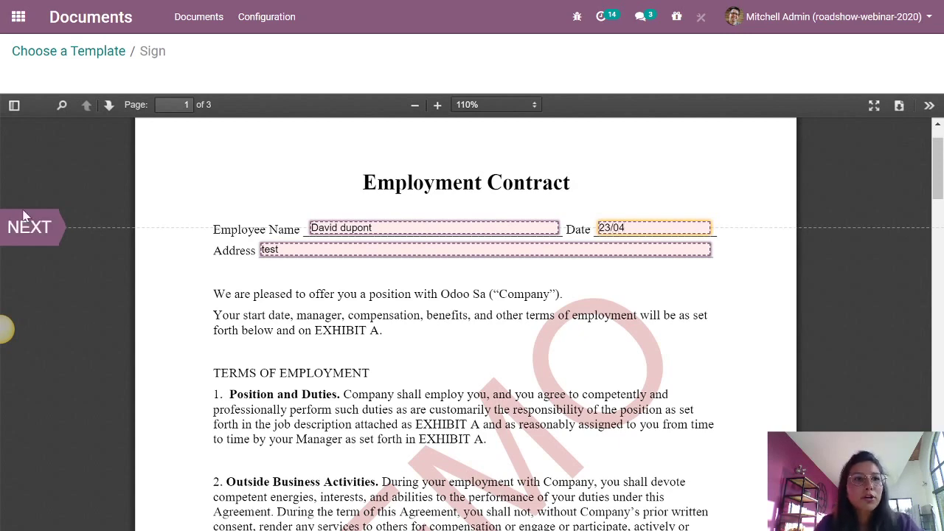
pyautogui.click(37, 231)
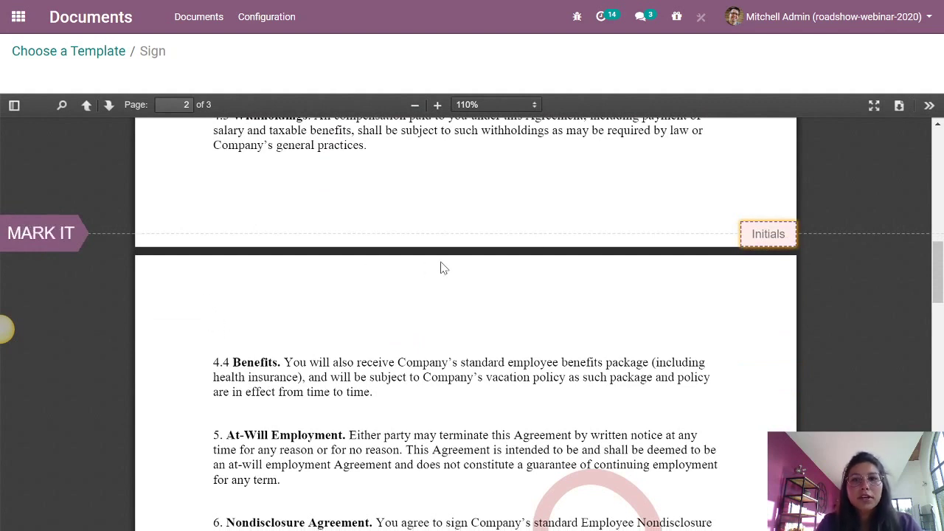
# - Open the Initials signing dialog twice, closing it each time without signing
pyautogui.click(763, 239)
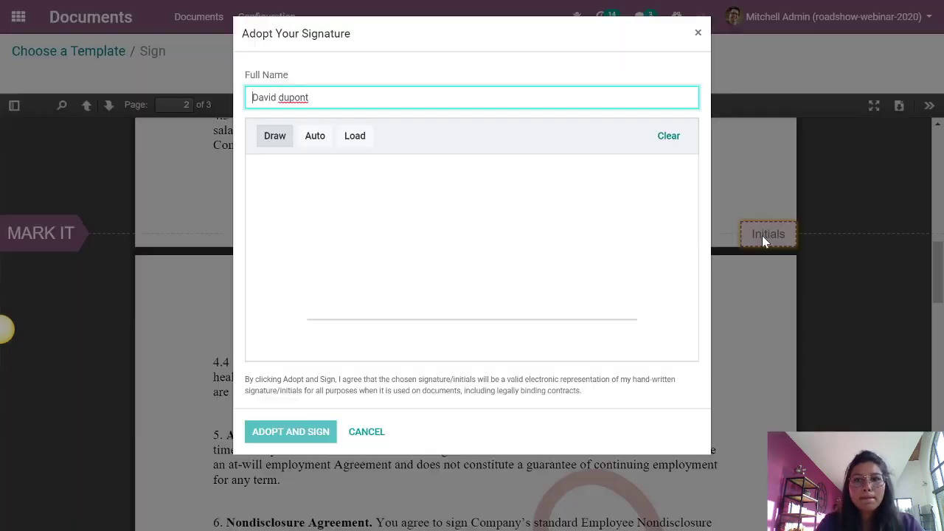
pyautogui.click(365, 433)
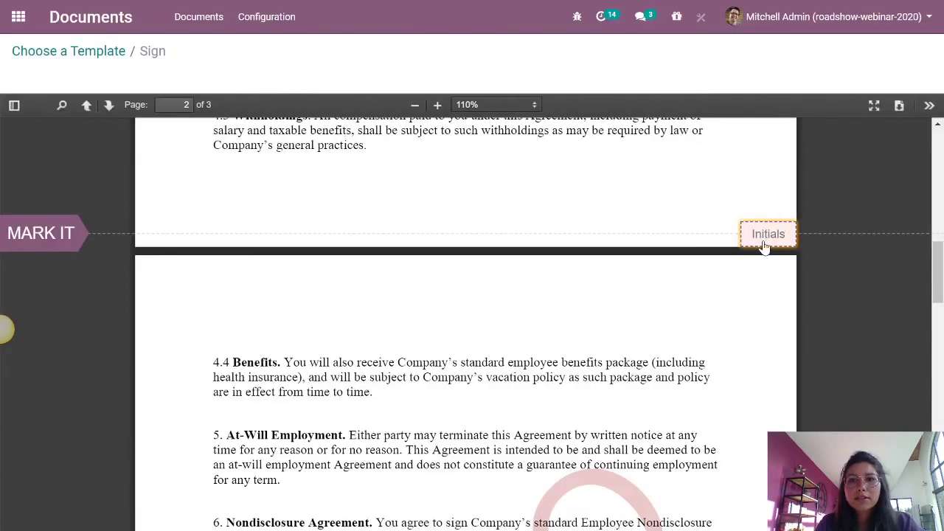
pyautogui.scroll(-3, 630, 303)
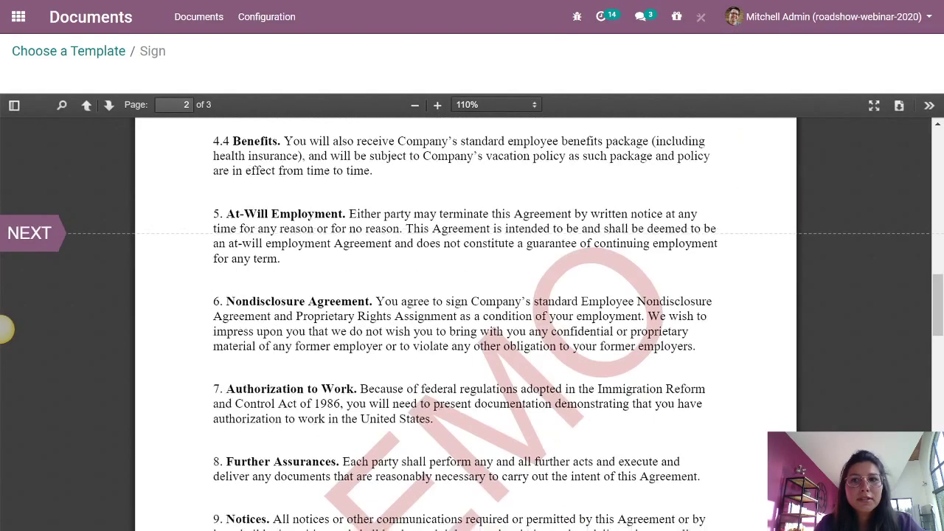
pyautogui.scroll(5, 629, 301)
pyautogui.scroll(-2, 629, 301)
pyautogui.click(767, 235)
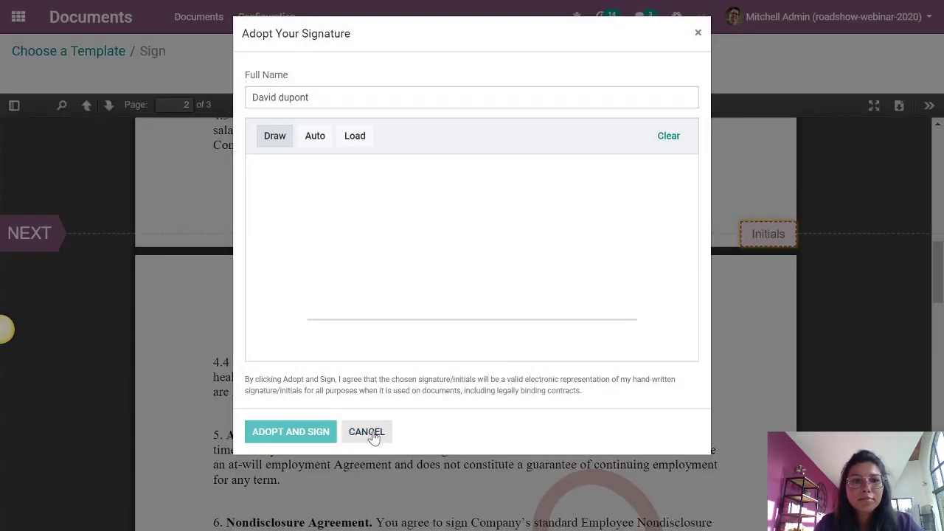
pyautogui.click(374, 434)
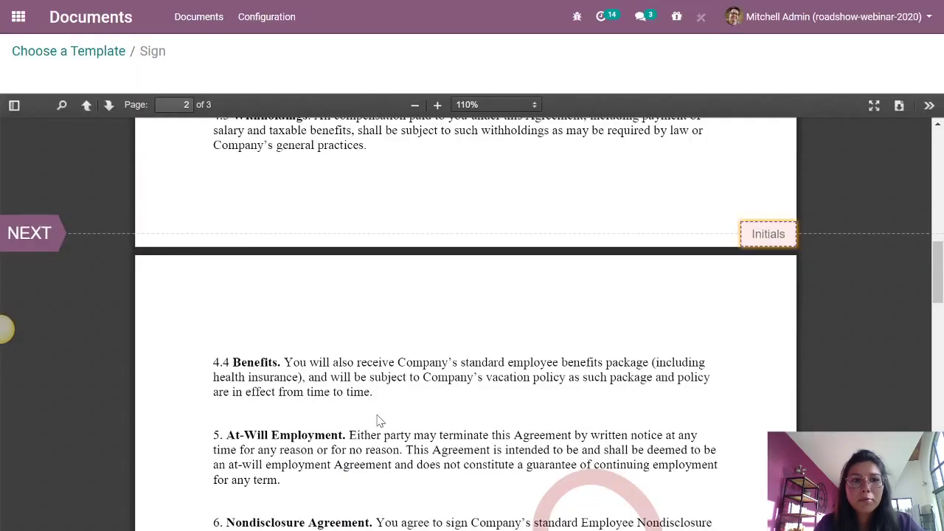
# - Draw and adopt a 'D' initial, then fill the Initials field on page 3
pyautogui.click(40, 235)
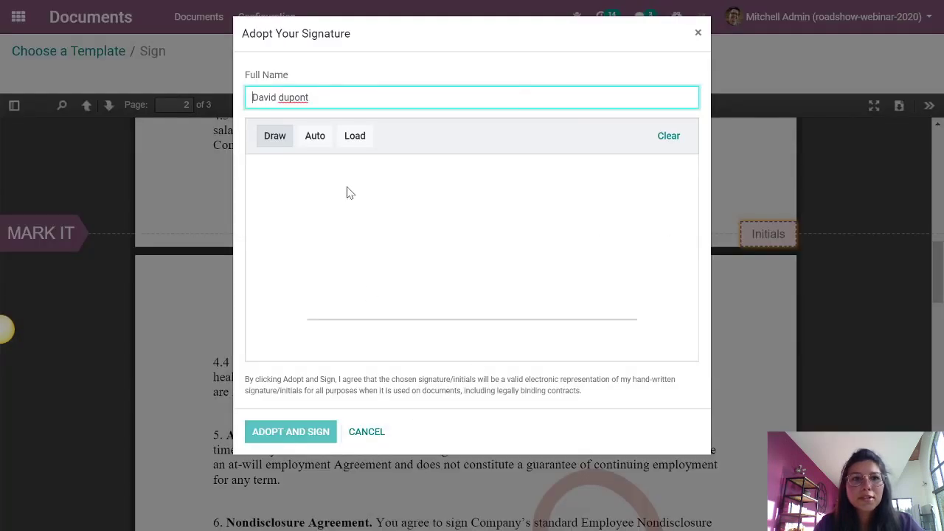
pyautogui.click(338, 249)
pyautogui.moveTo(339, 254)
pyautogui.mouseDown()
pyautogui.moveTo(334, 208)
pyautogui.moveTo(317, 259)
pyautogui.mouseUp()
pyautogui.click(318, 431)
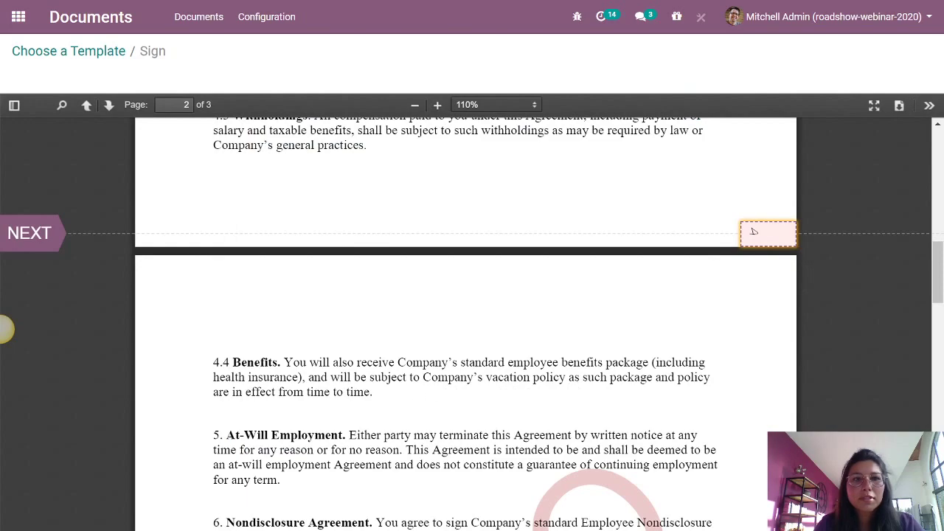
pyautogui.click(44, 234)
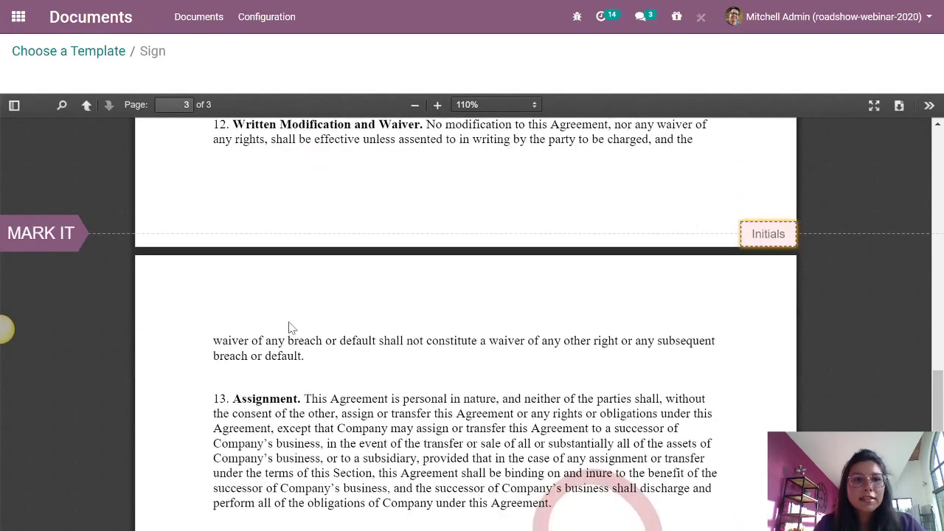
pyautogui.click(767, 236)
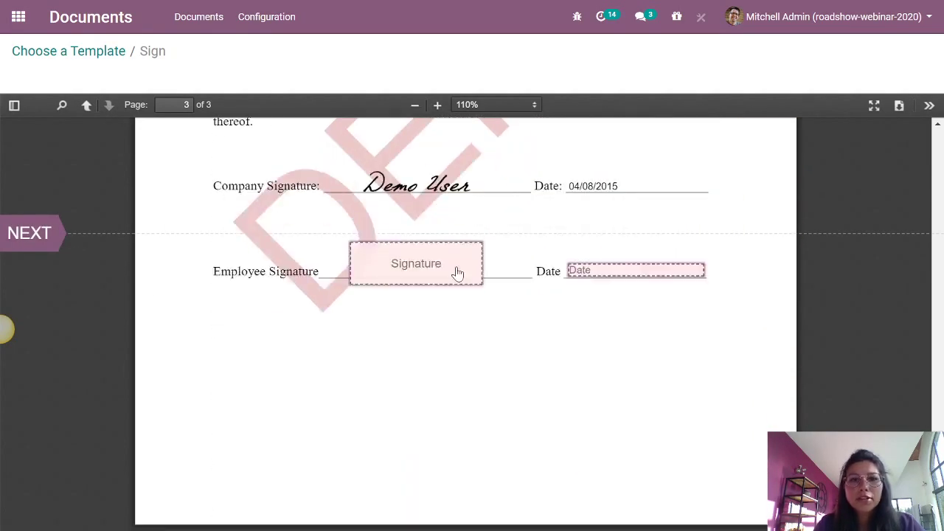
# - Draw the employee signature, enter date '24/04', validate and send, and return to templates
pyautogui.click(415, 277)
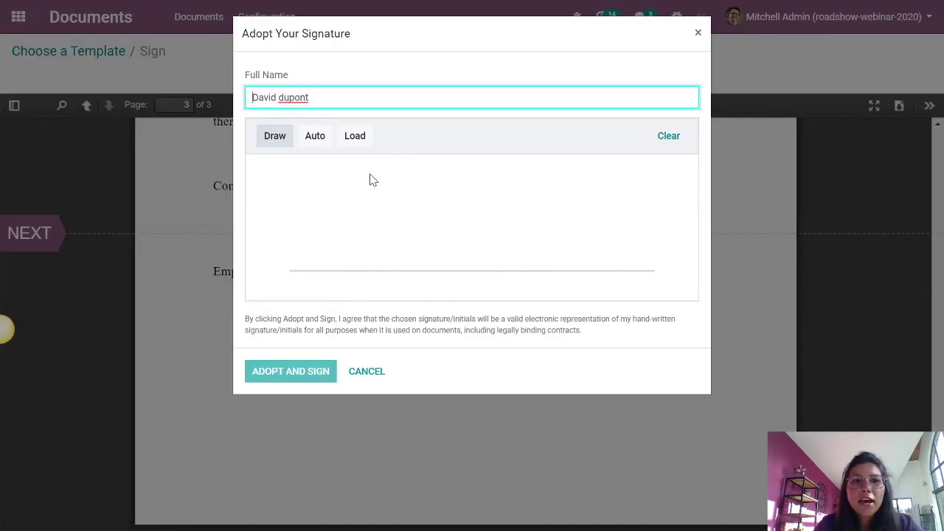
pyautogui.moveTo(373, 174)
pyautogui.mouseDown()
pyautogui.moveTo(346, 241)
pyautogui.moveTo(446, 189)
pyautogui.moveTo(463, 221)
pyautogui.mouseUp()
pyautogui.click(297, 376)
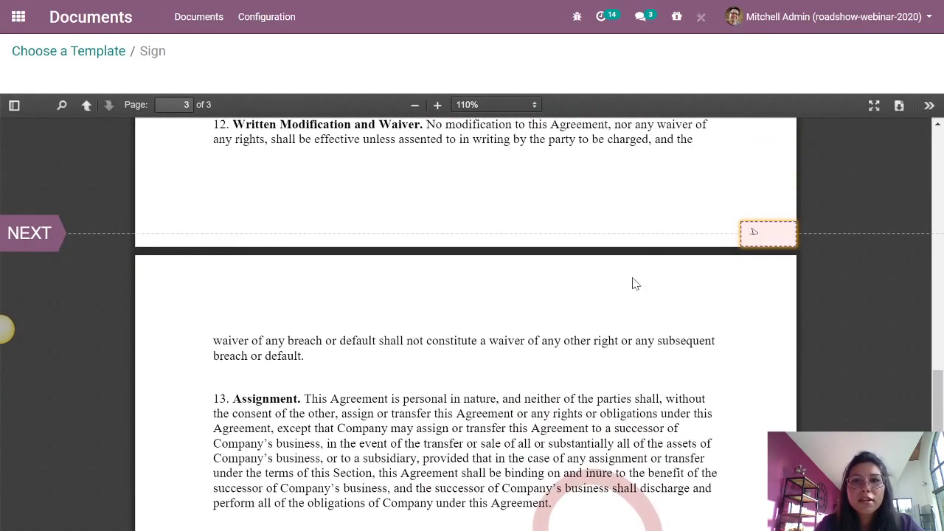
pyautogui.click(33, 235)
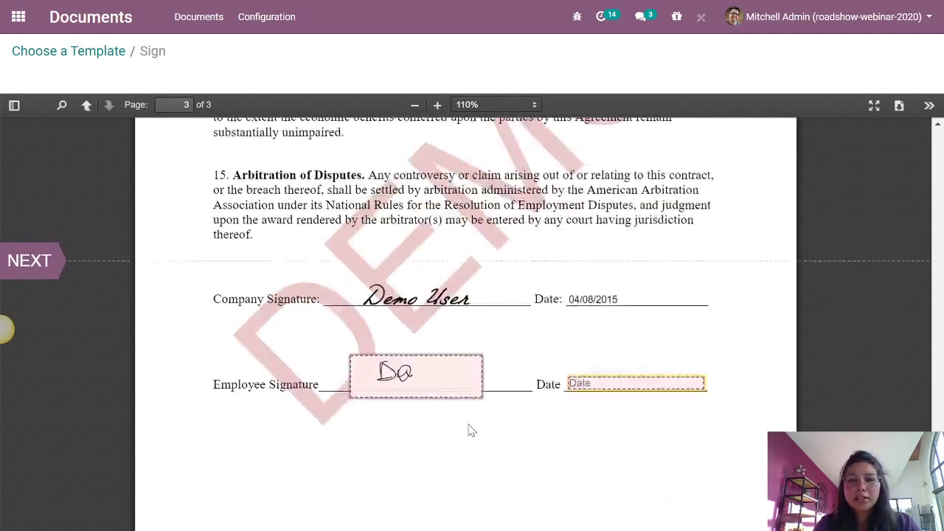
pyautogui.write('24')
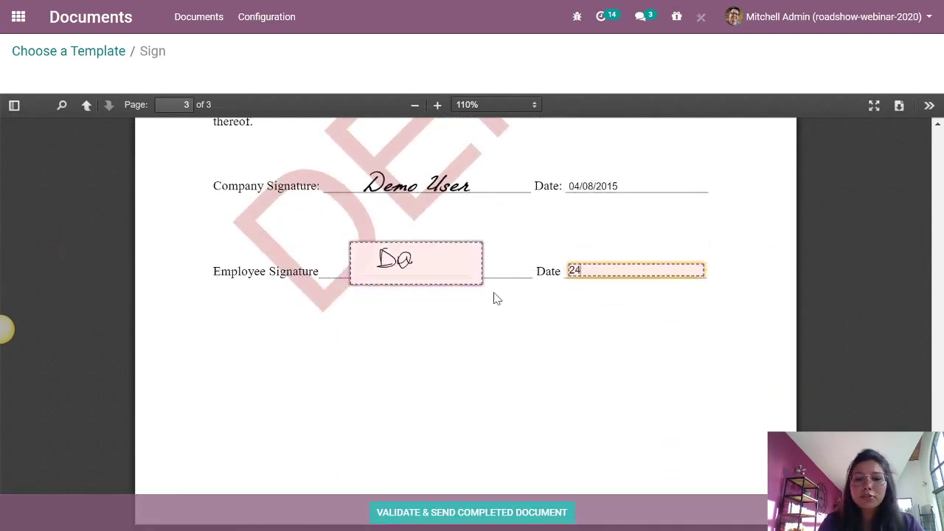
pyautogui.write('/04')
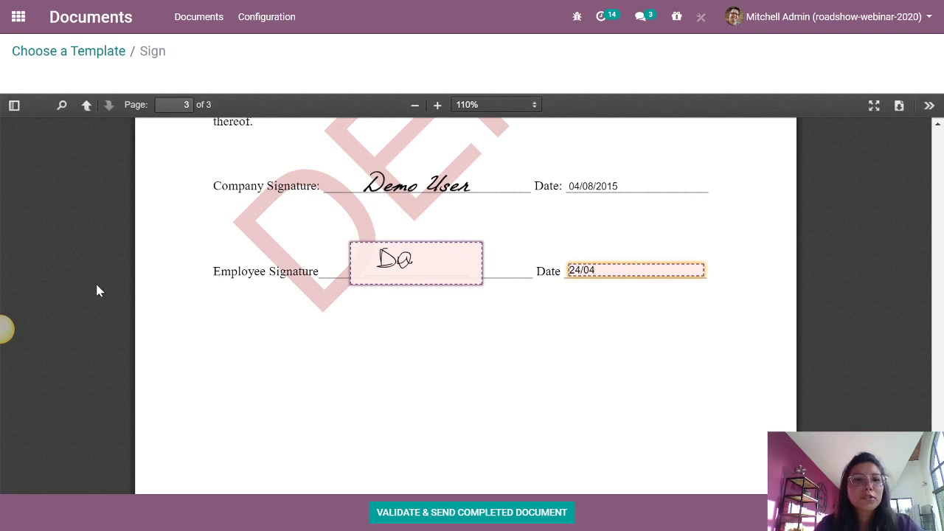
pyautogui.click(483, 514)
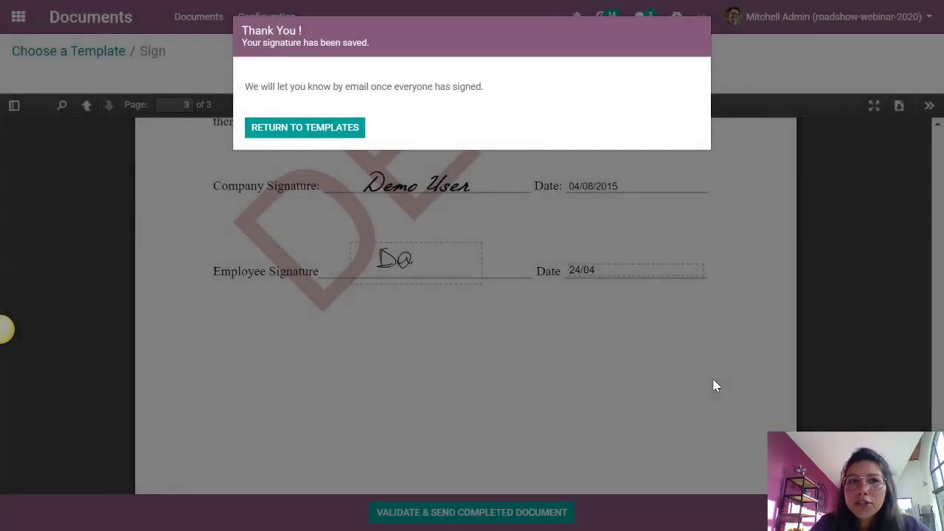
pyautogui.click(310, 131)
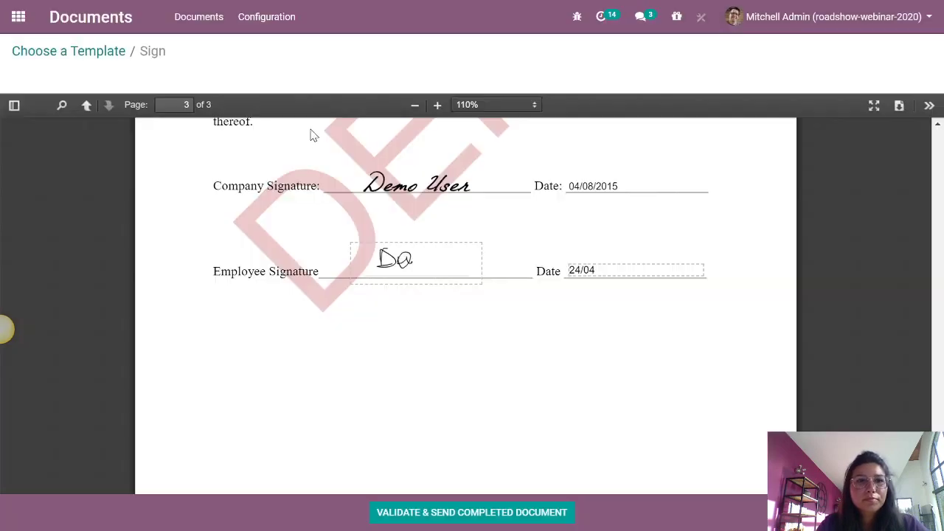
pyautogui.hotkey('alt', 'Tab')
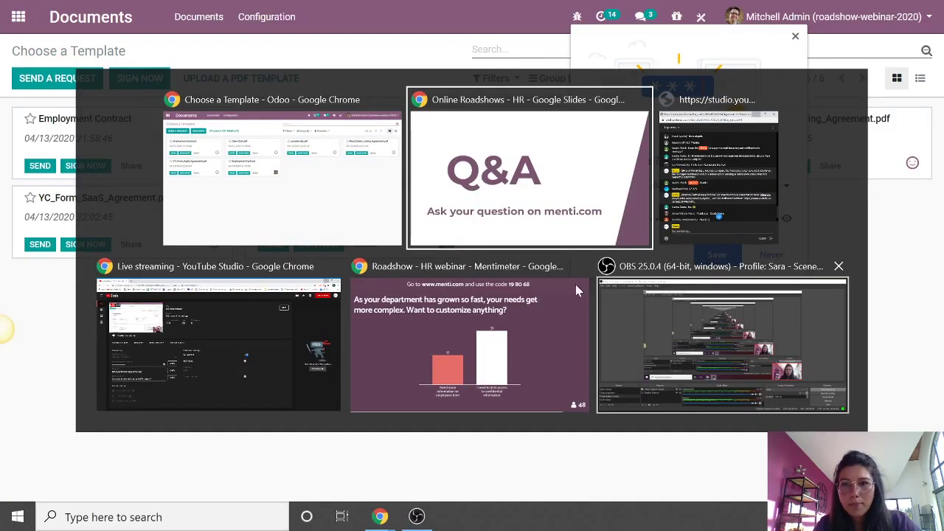
# - Bring the live chat pop-out back over Odoo and scroll to the newest messages
pyautogui.press('Escape')
pyautogui.hotkey('alt', 'Tab')
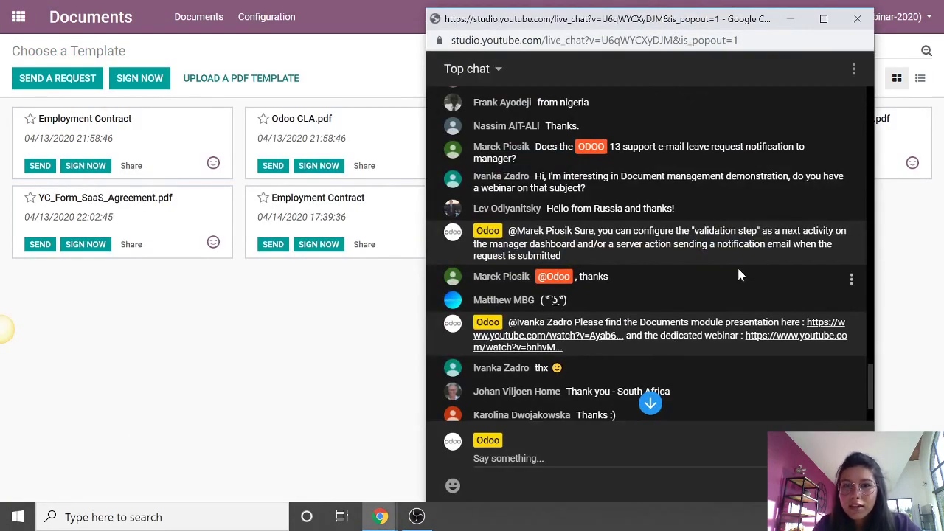
pyautogui.scroll(-5, 736, 261)
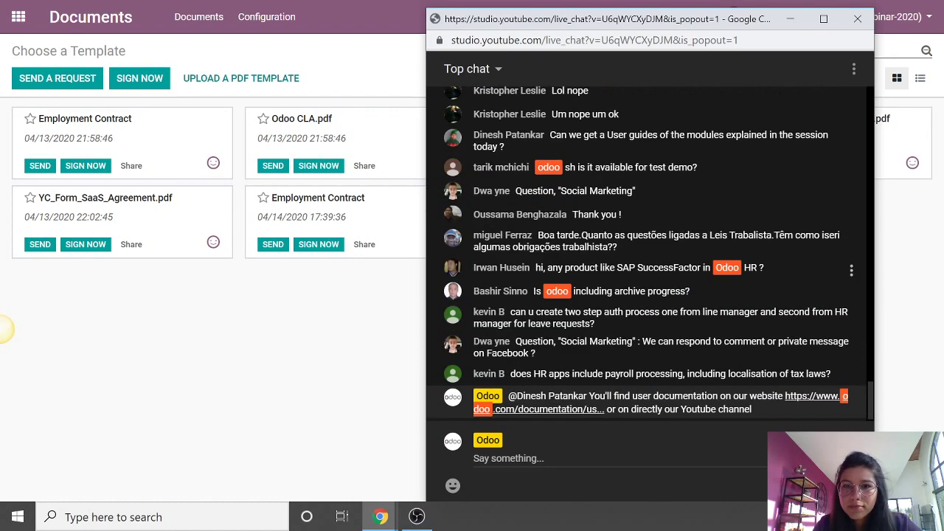
pyautogui.scroll(5, 803, 224)
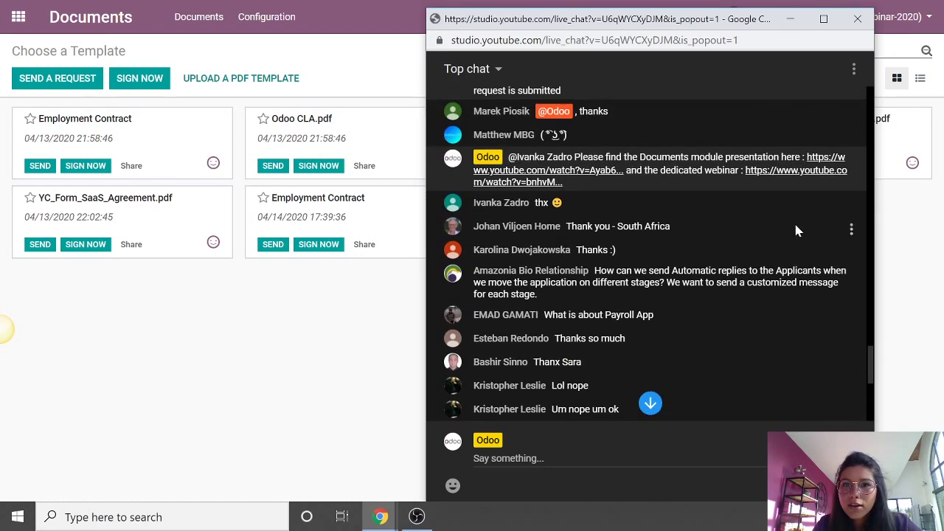
pyautogui.scroll(-1, 795, 231)
pyautogui.scroll(-2, 793, 231)
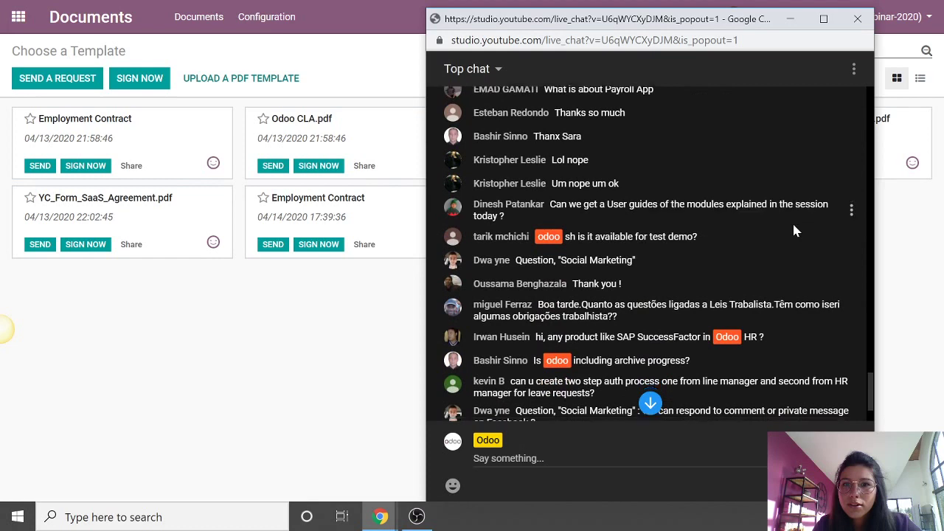
pyautogui.scroll(-2, 793, 229)
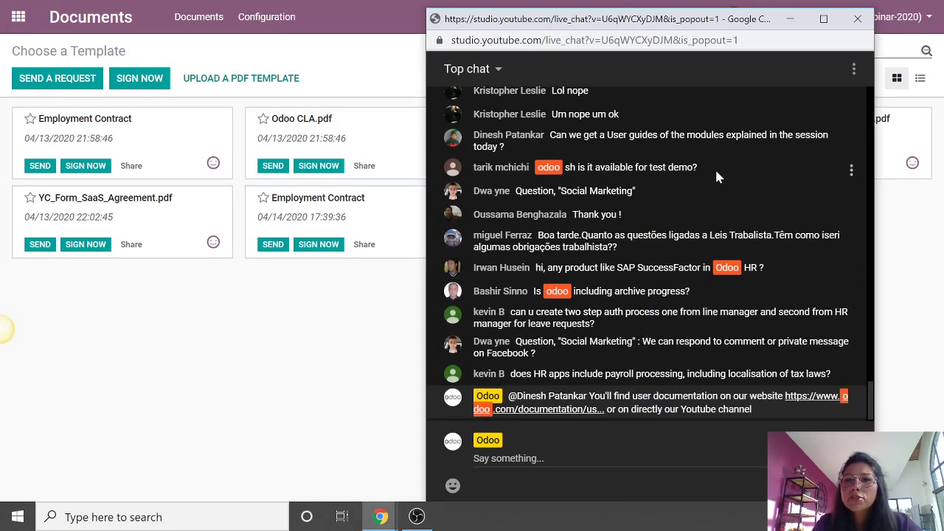
# - Highlight the test demo, Portuguese and payroll questions while reading them, then nudge the chat window up
pyautogui.moveTo(714, 167); pyautogui.dragTo(565, 168)
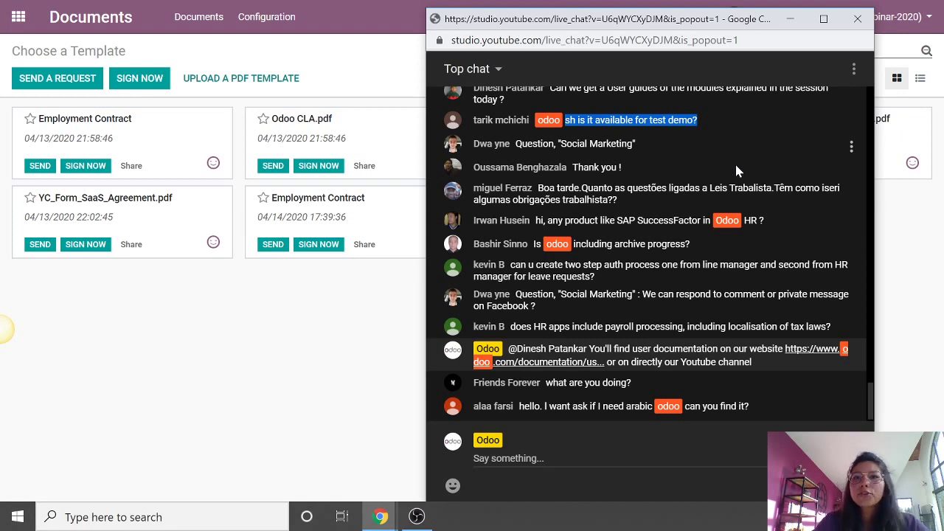
pyautogui.click(718, 120)
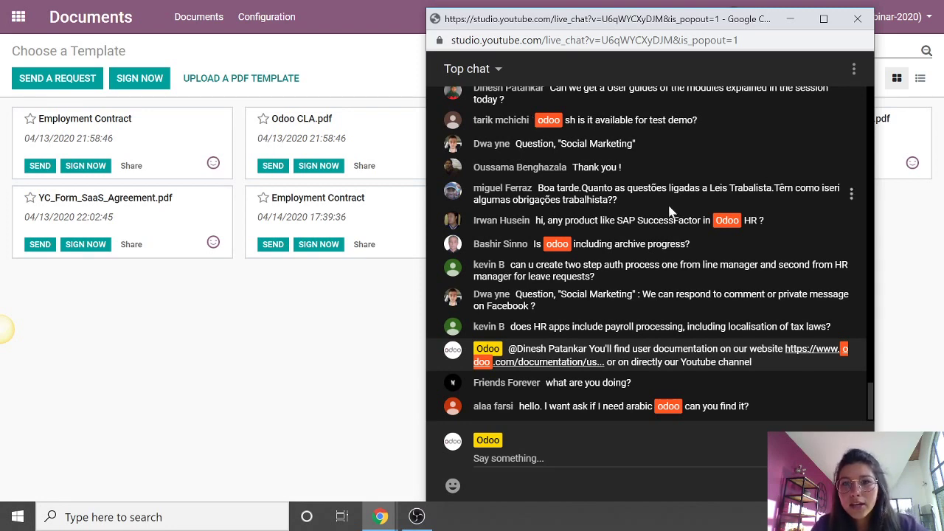
pyautogui.doubleClick(591, 188)
pyautogui.click(708, 205)
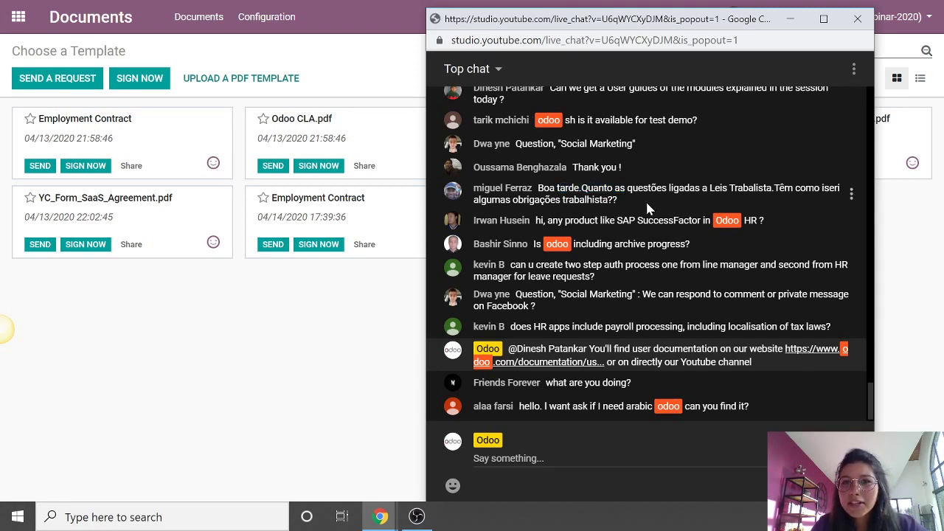
pyautogui.tripleClick(625, 206)
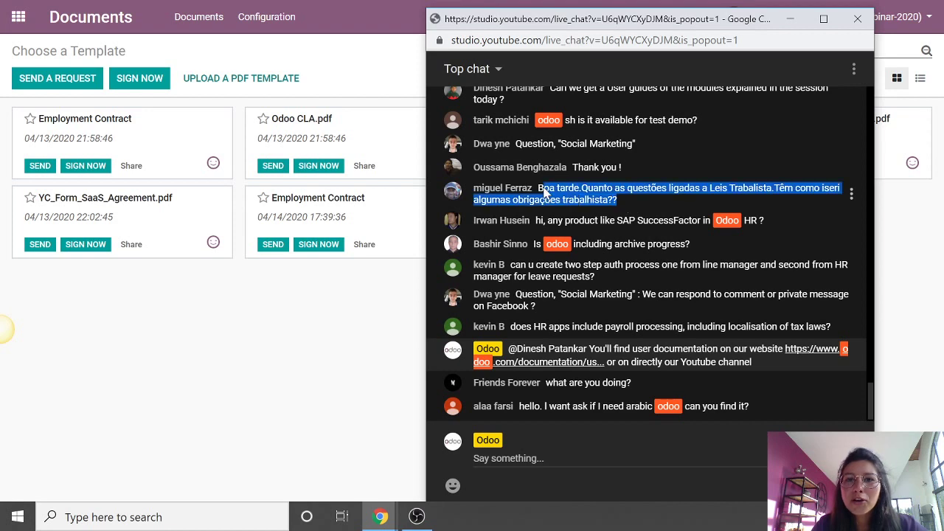
pyautogui.click(653, 207)
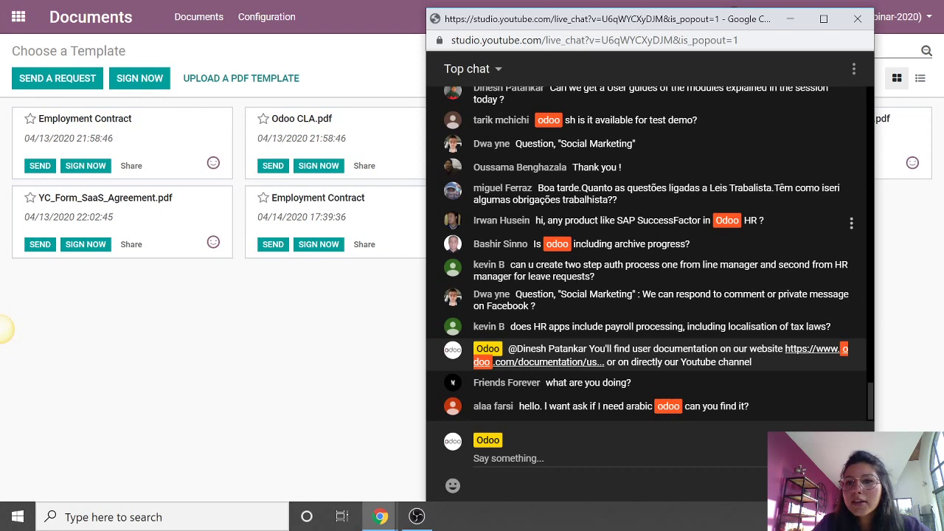
pyautogui.moveTo(835, 327); pyautogui.dragTo(510, 326)
pyautogui.click(639, 313)
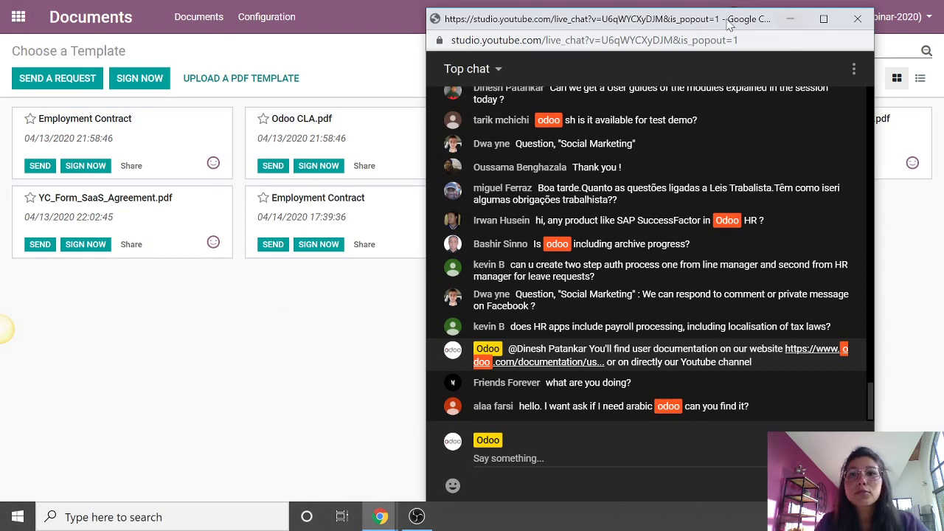
pyautogui.moveTo(690, 27); pyautogui.dragTo(693, 20)
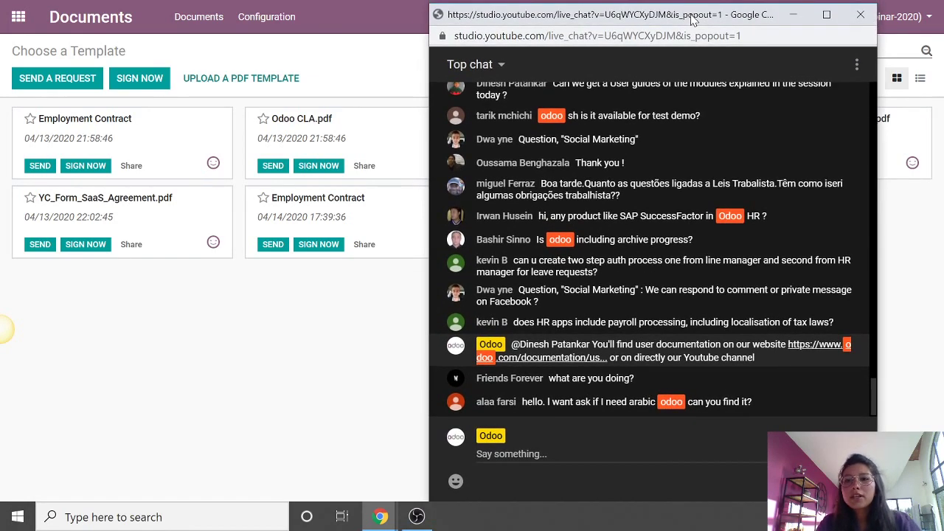
# - Return Odoo to its apps home screen, decline saving the password, and switch to the Q&A slide
pyautogui.click(21, 24)
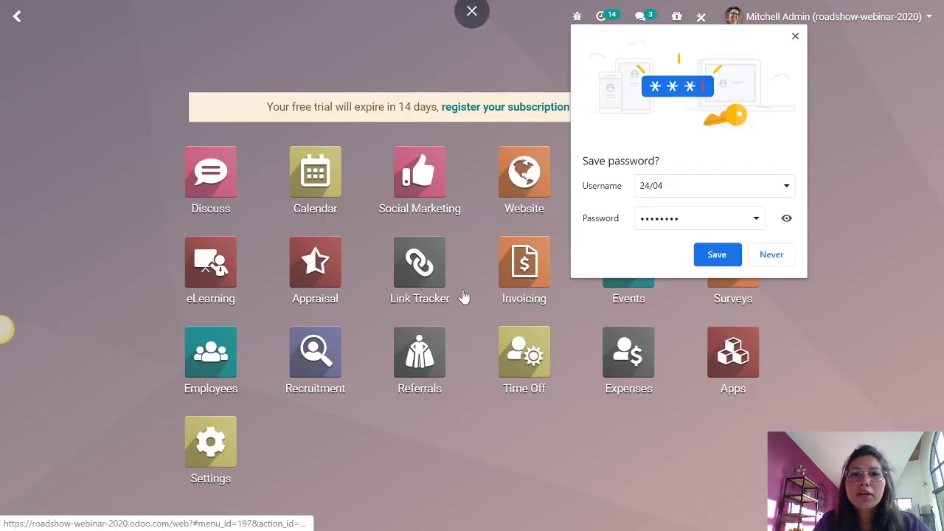
pyautogui.click(783, 262)
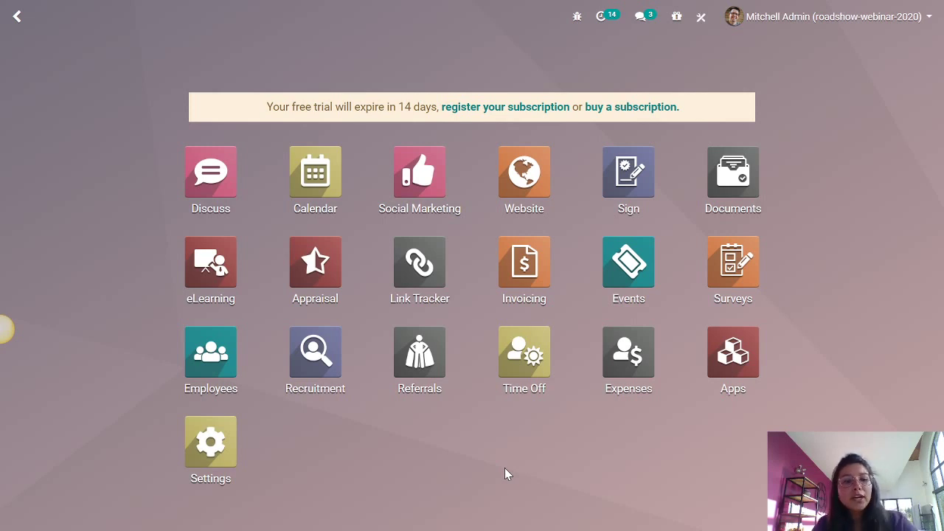
pyautogui.hotkey('alt', 'Tab')
pyautogui.hotkey('alt', 'Tab')
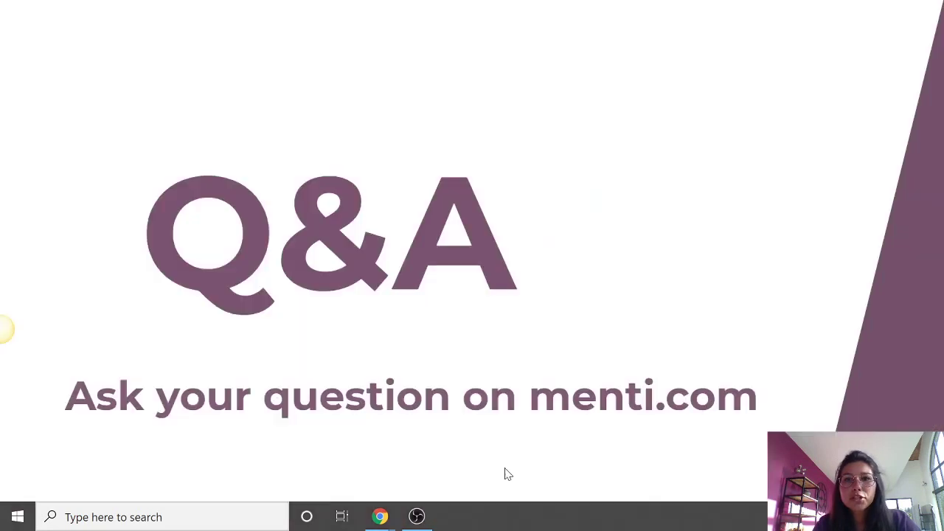
pyautogui.hotkey('alt', 'Tab')
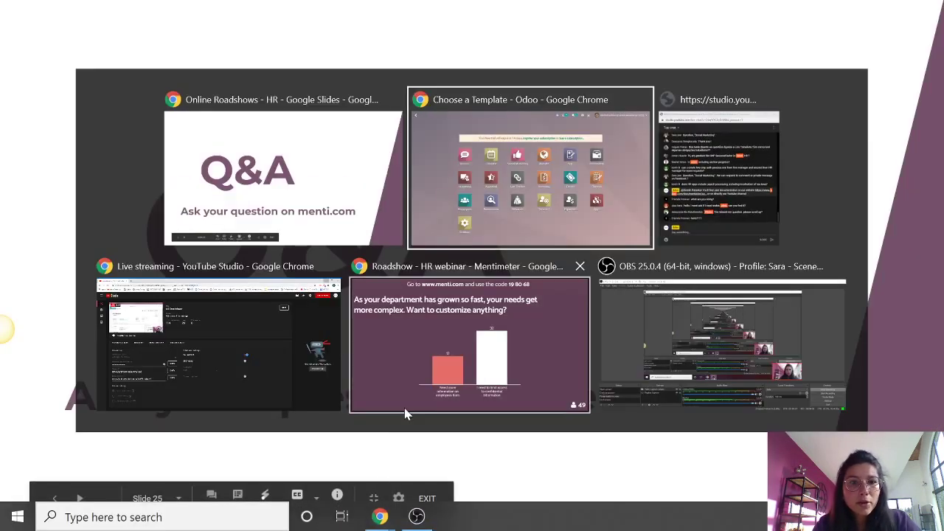